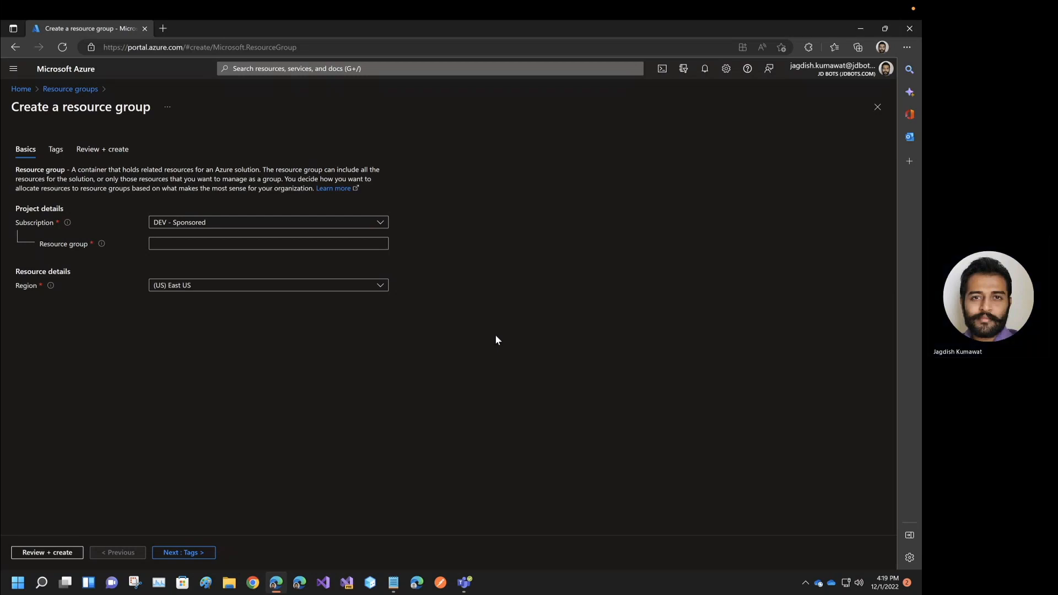
Create a resource group named SQLDB-RG in the DEV - Sponsored subscription
left_click(237, 240)
left_click(237, 240)
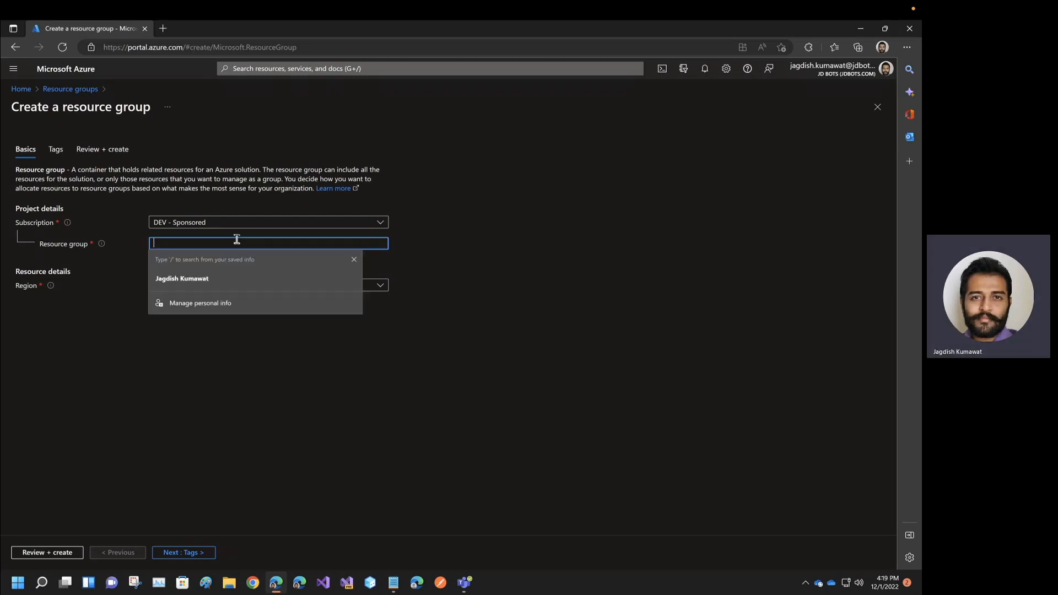
type("S")
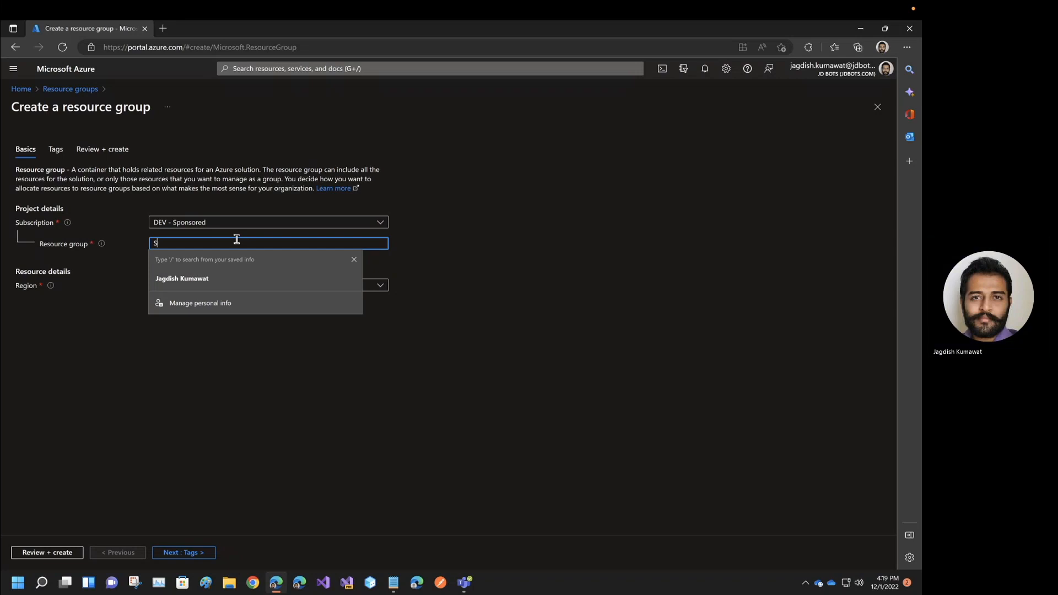
type("QLDB-RG")
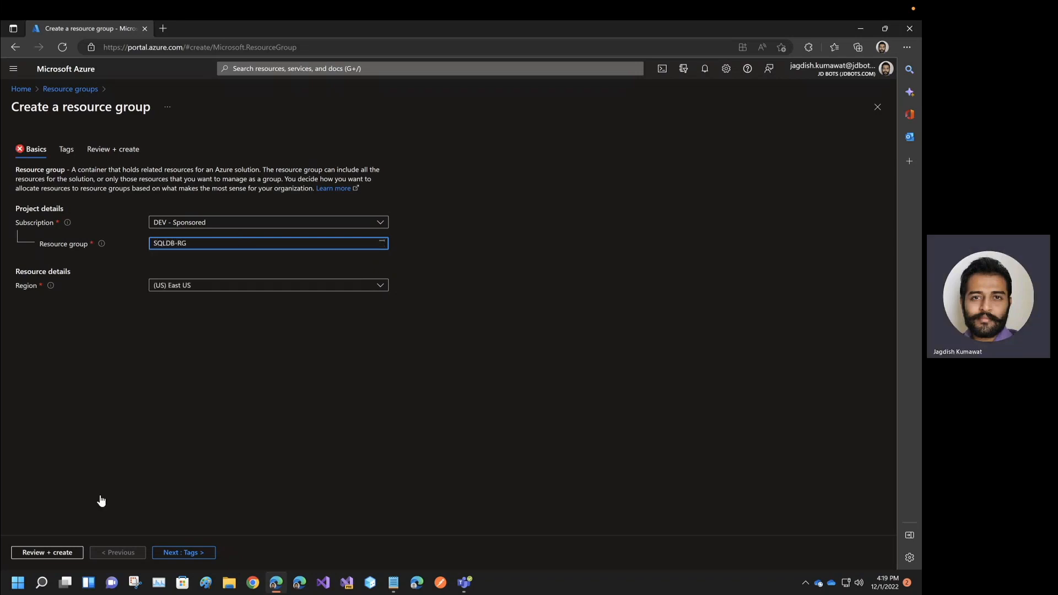
left_click(38, 554)
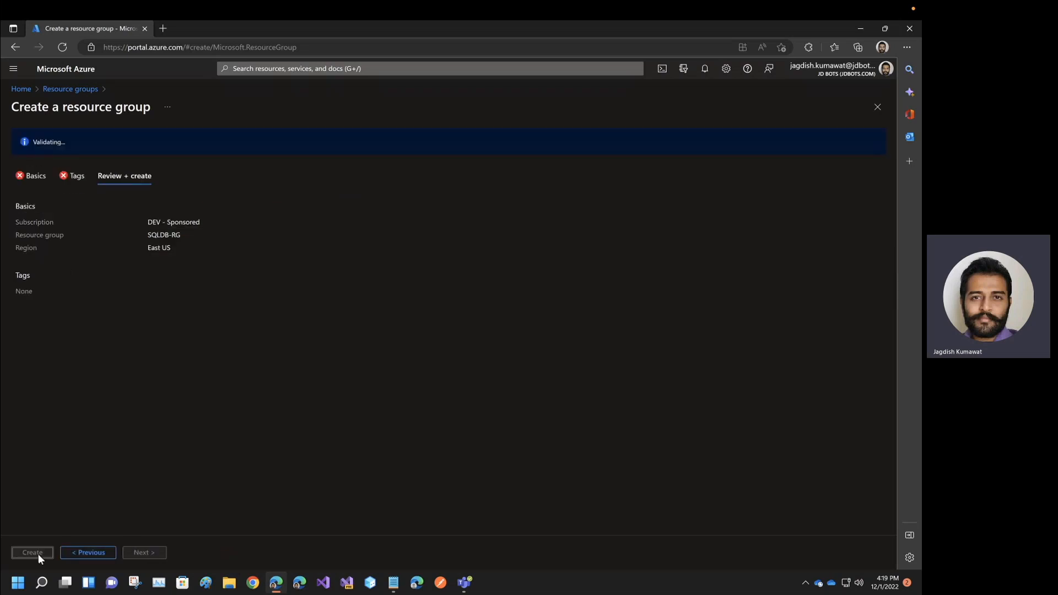
left_click(37, 554)
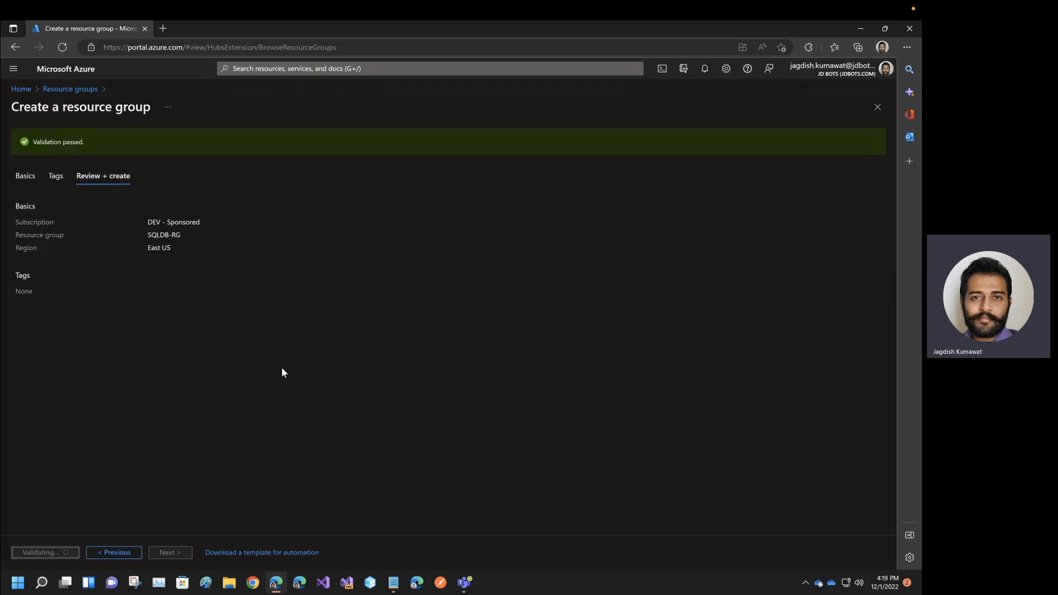
Open the SQLDB-RG resource group, search the Marketplace for Azure SQL to add a resource, and open the Azure SQL offer
left_click(755, 135)
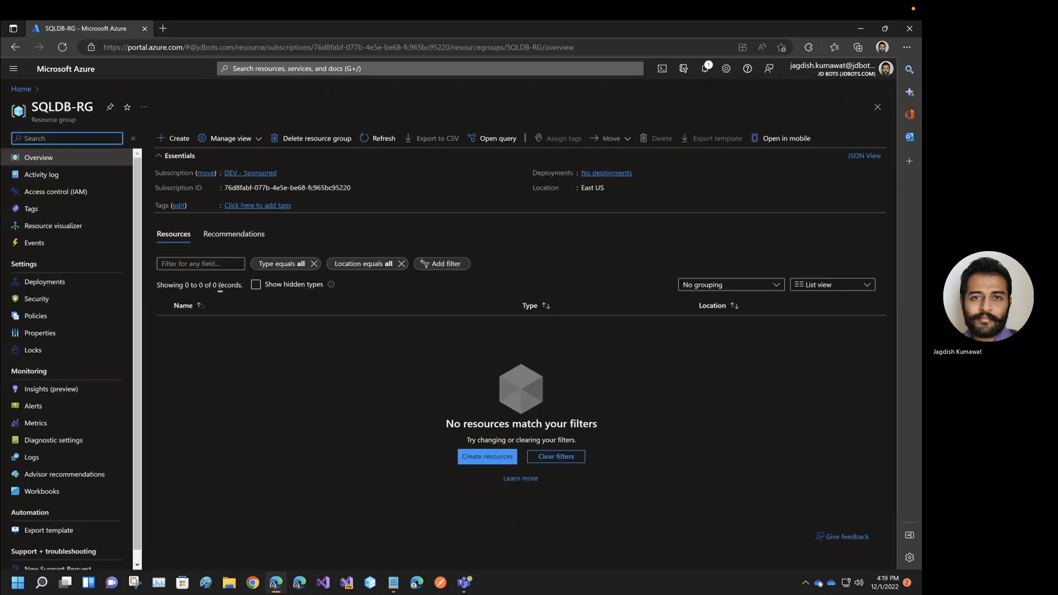
left_click(180, 138)
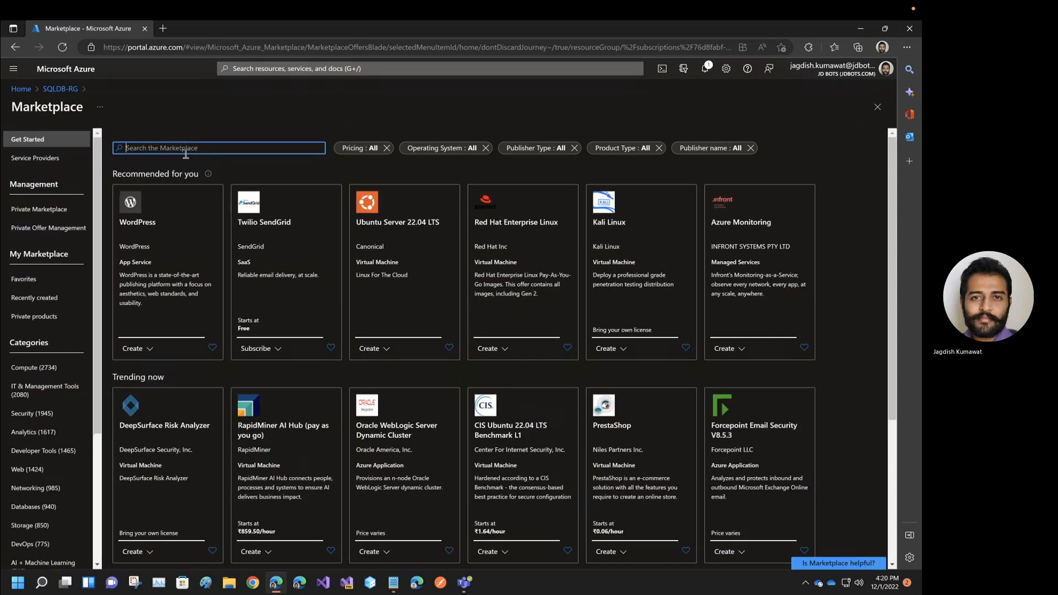
type("azure")
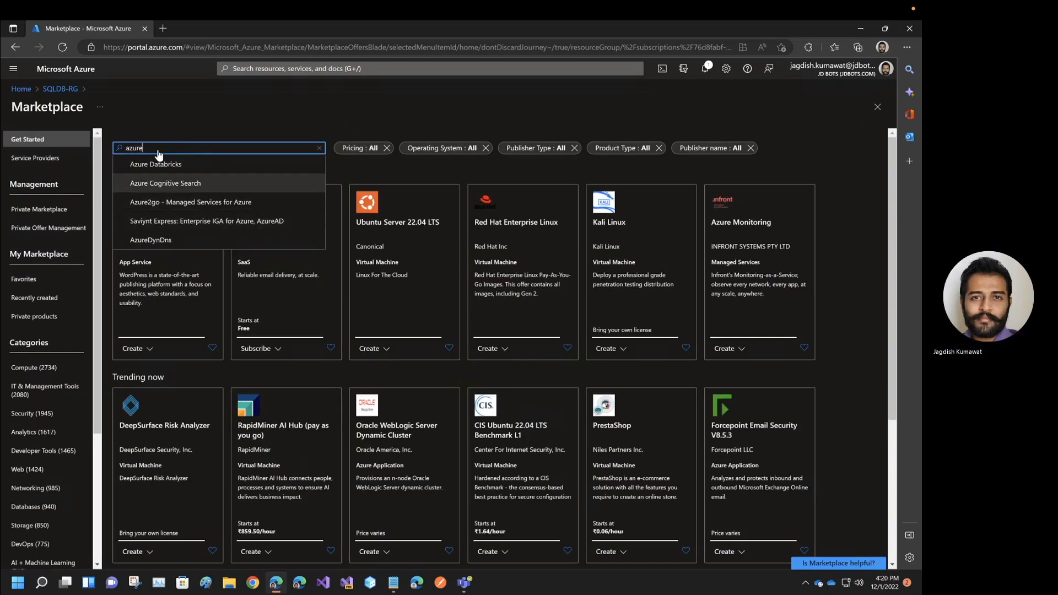
type(" s")
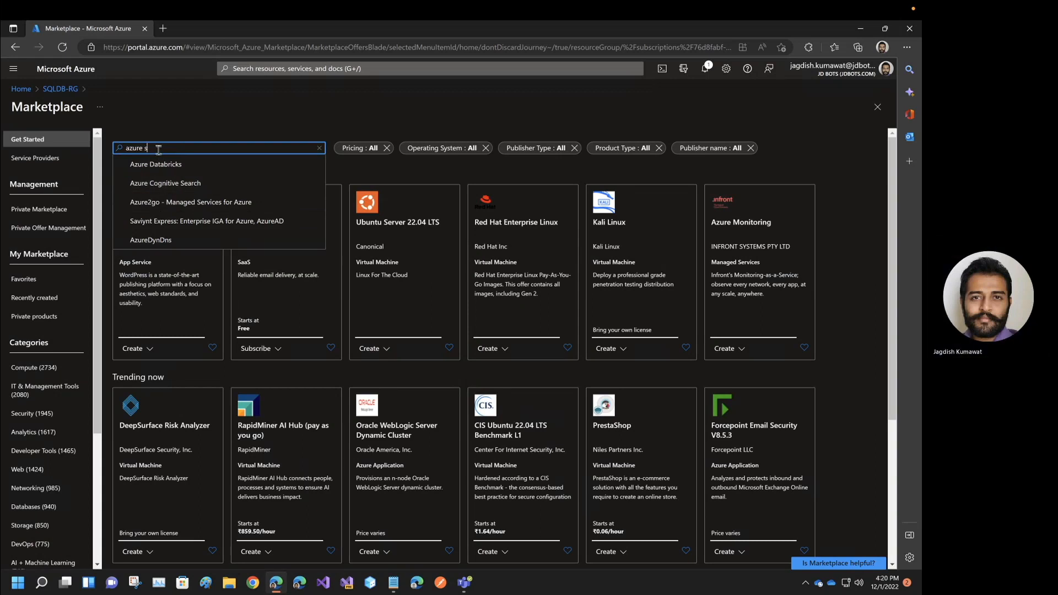
type("ql")
left_click(168, 239)
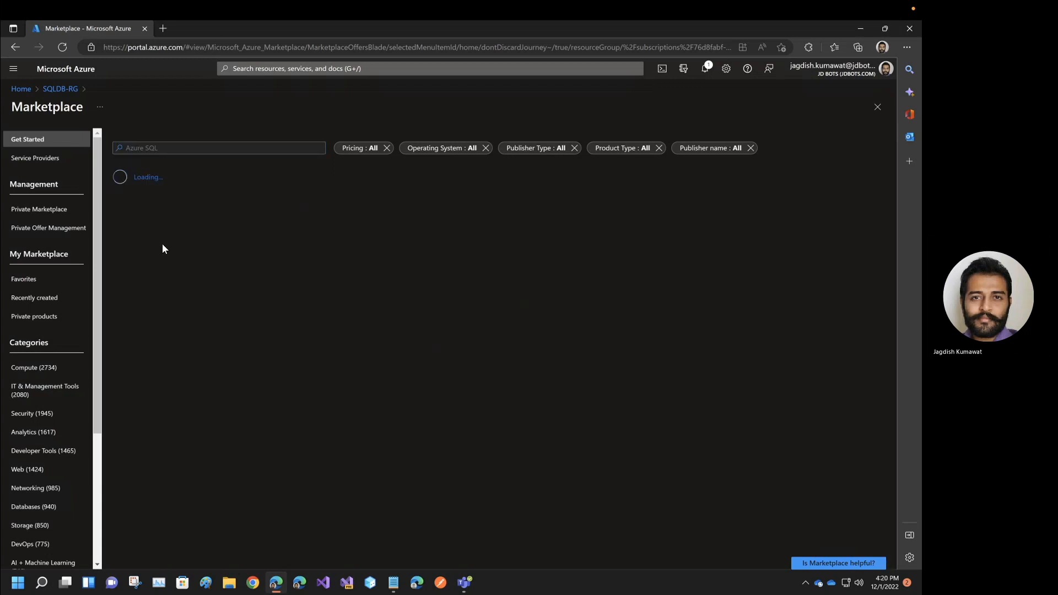
left_click(162, 243)
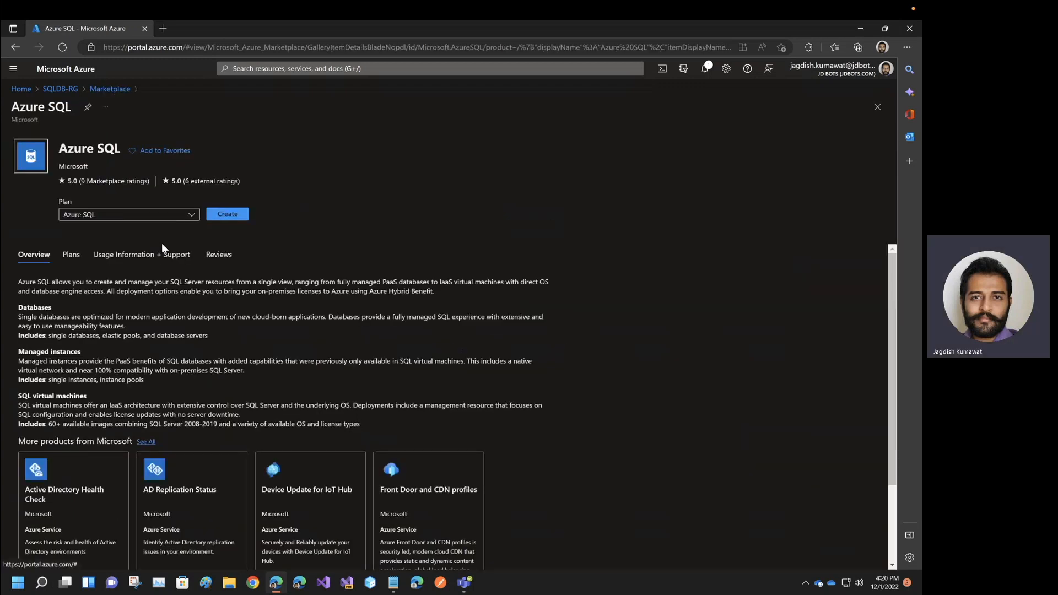
Start creating a single SQL database from the Azure SQL offer and assign it to the resource group SQLDB-RG
left_click(228, 217)
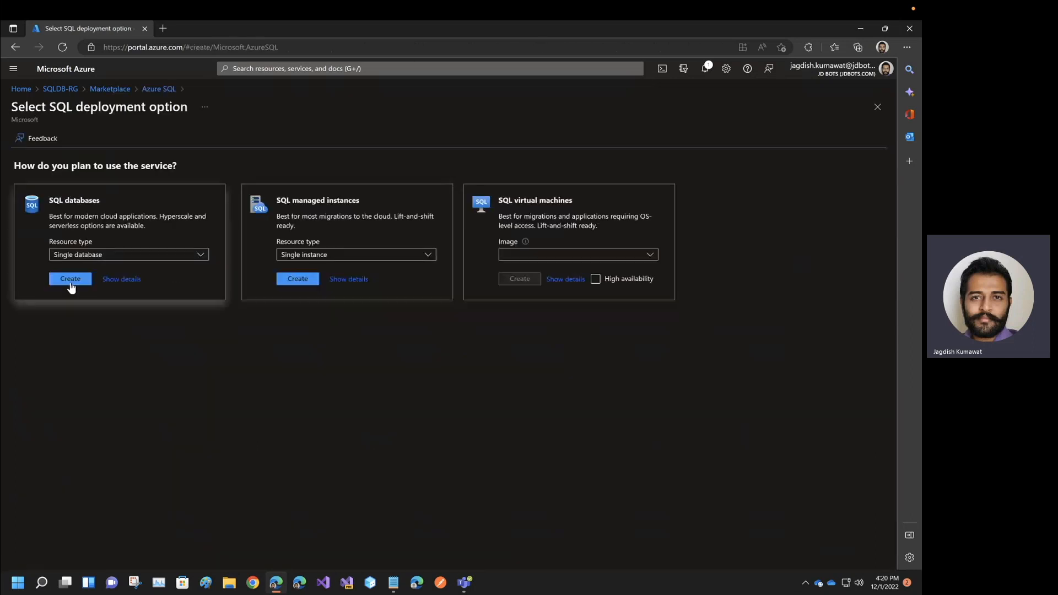
left_click(71, 280)
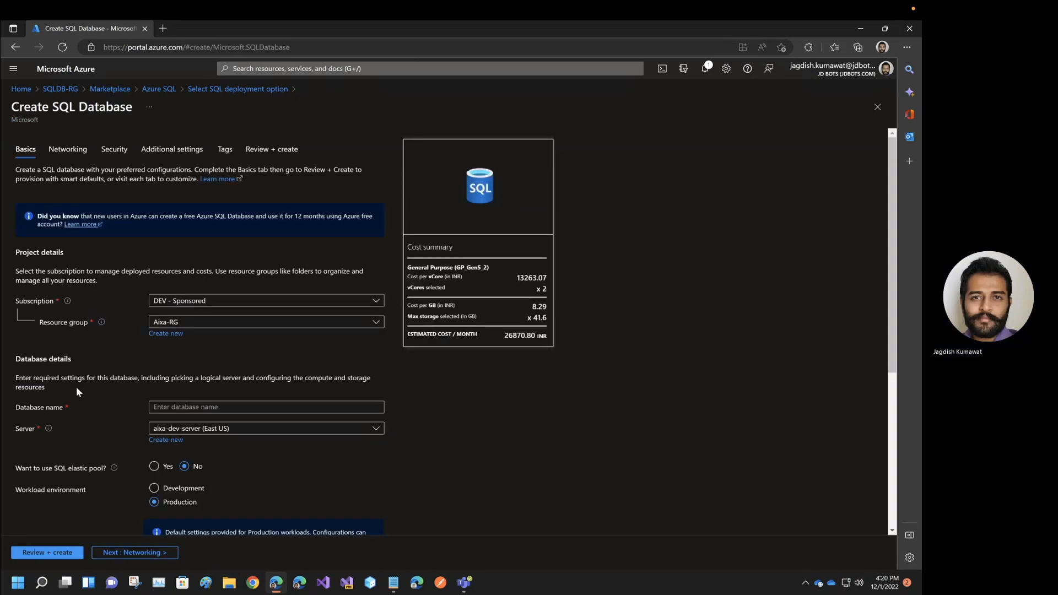
scroll(77, 388, "down", 1)
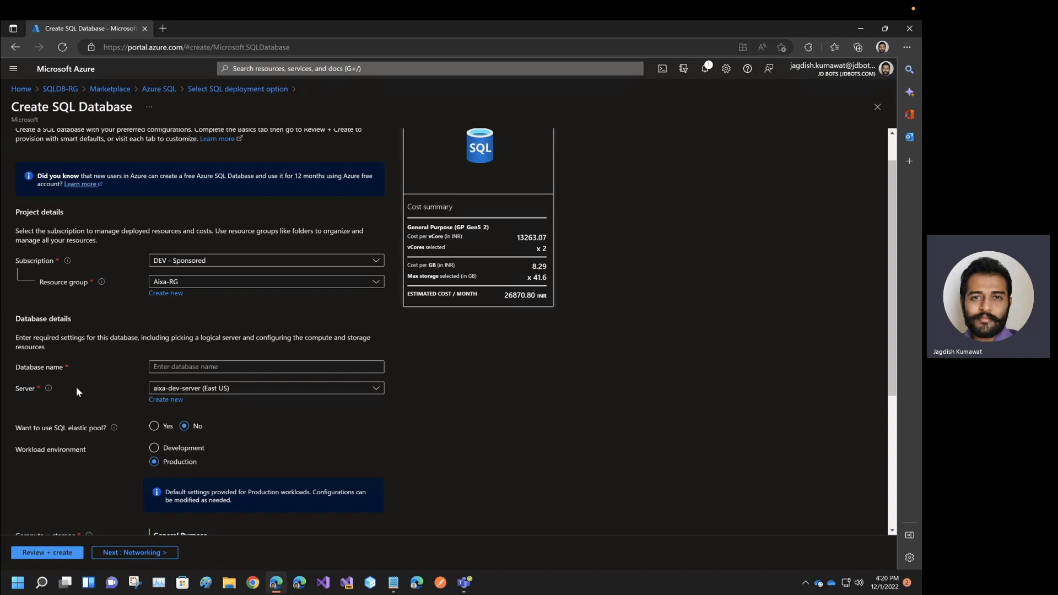
scroll(172, 322, "up", 1)
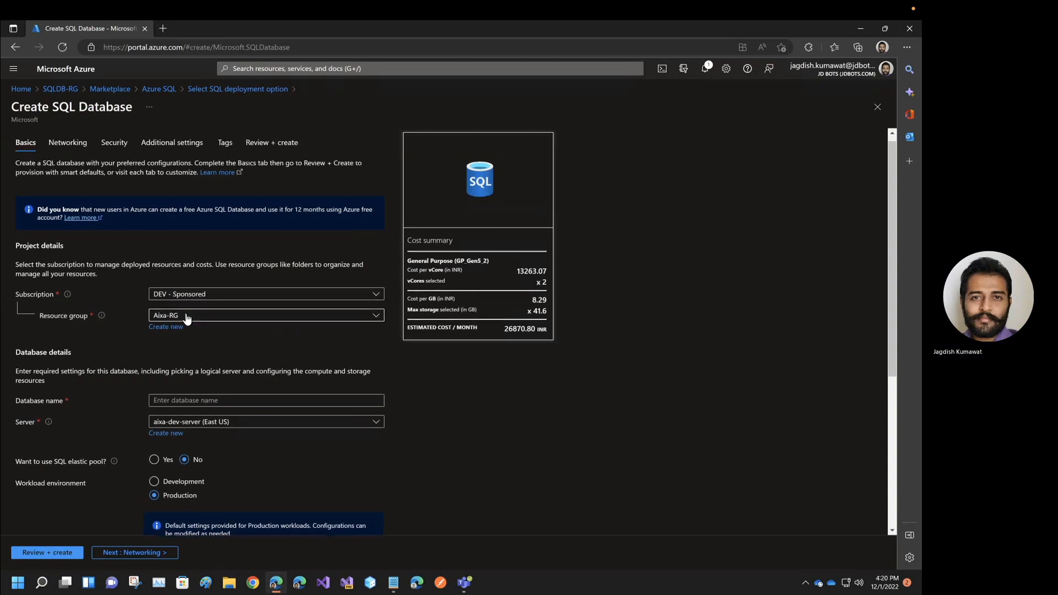
left_click(187, 319)
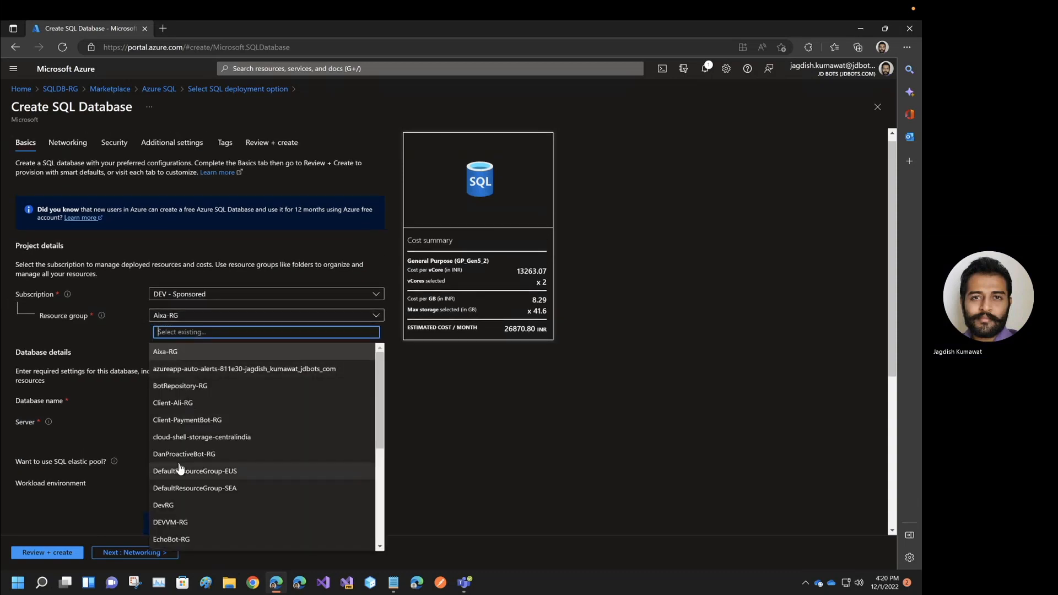
scroll(179, 468, "down", 3)
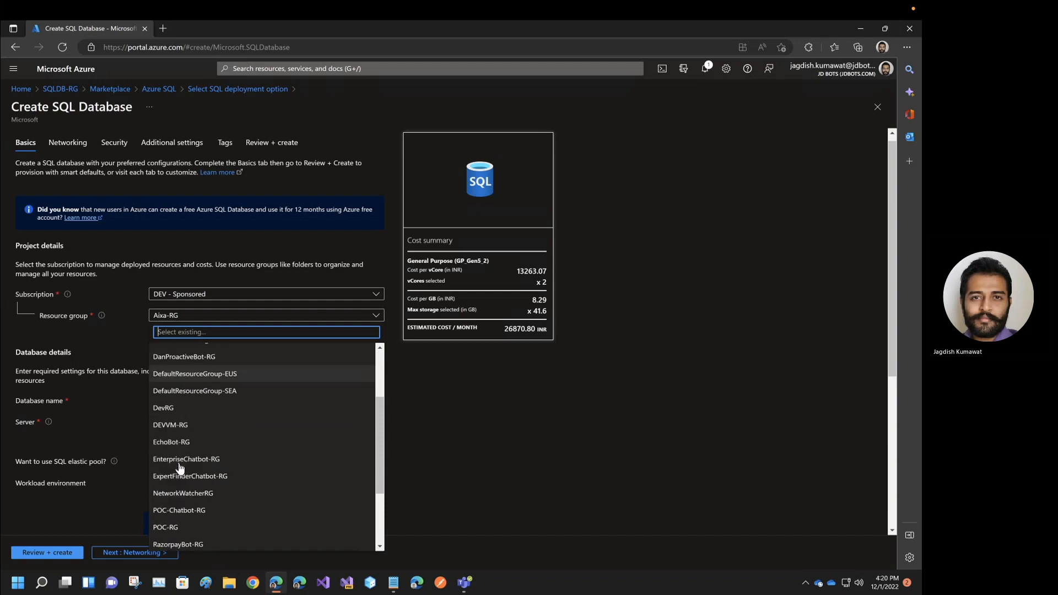
scroll(179, 468, "down", 3)
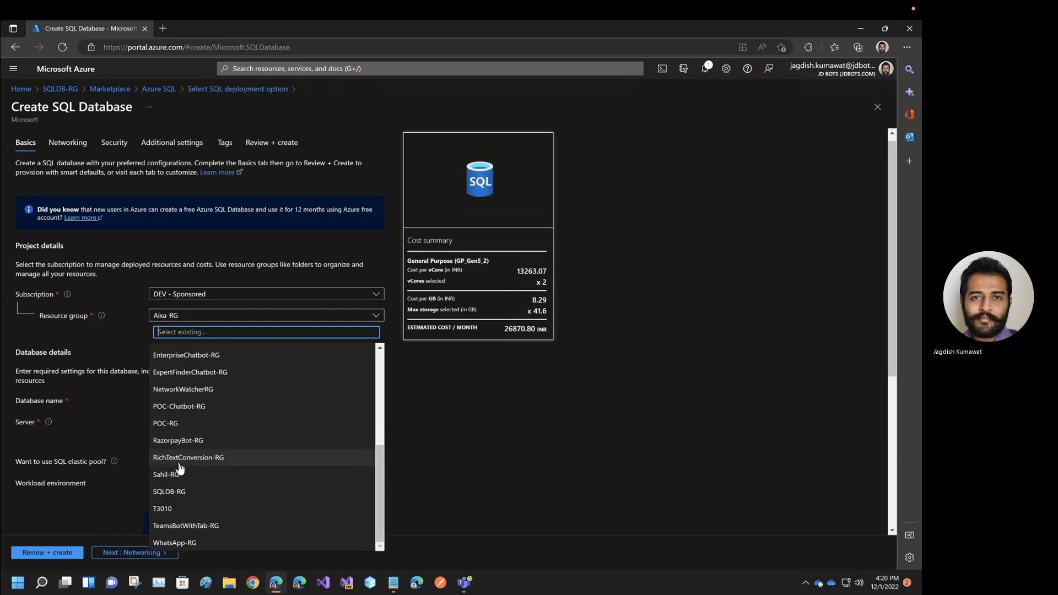
left_click(177, 493)
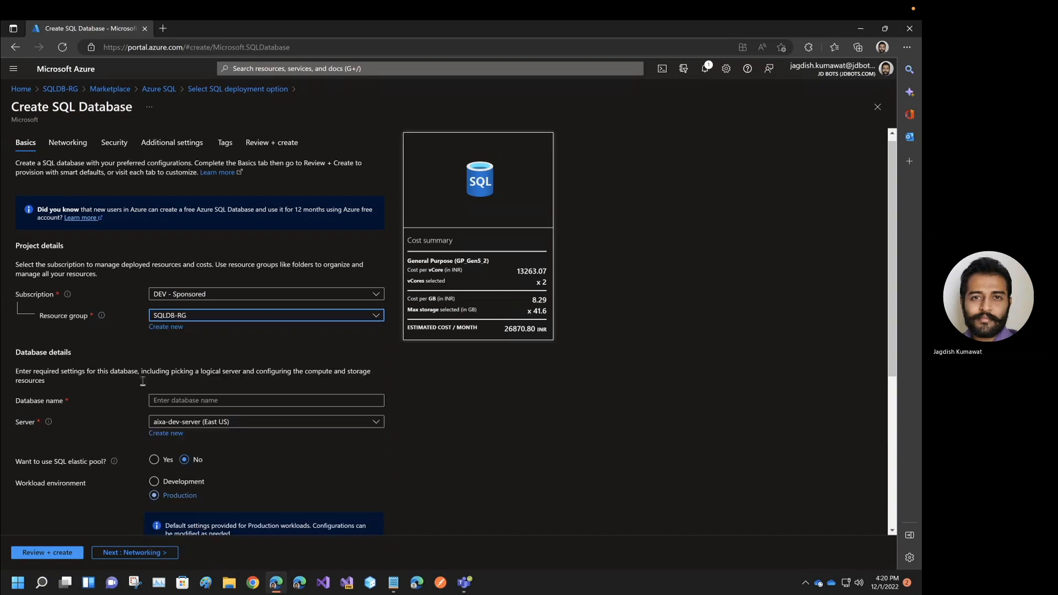
Name the new database jdtestDB
left_click(182, 401)
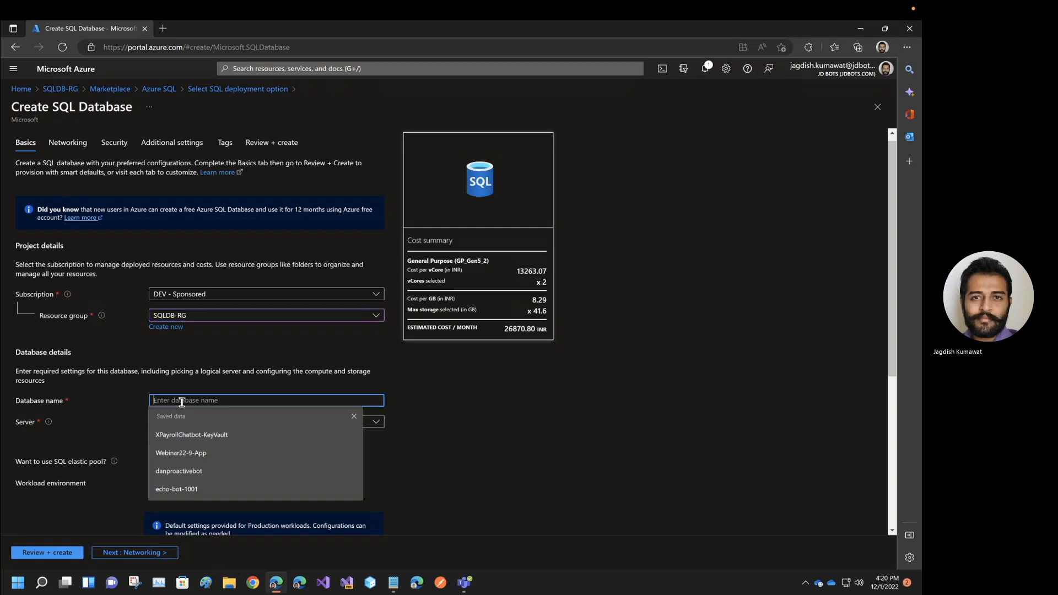
left_click(203, 359)
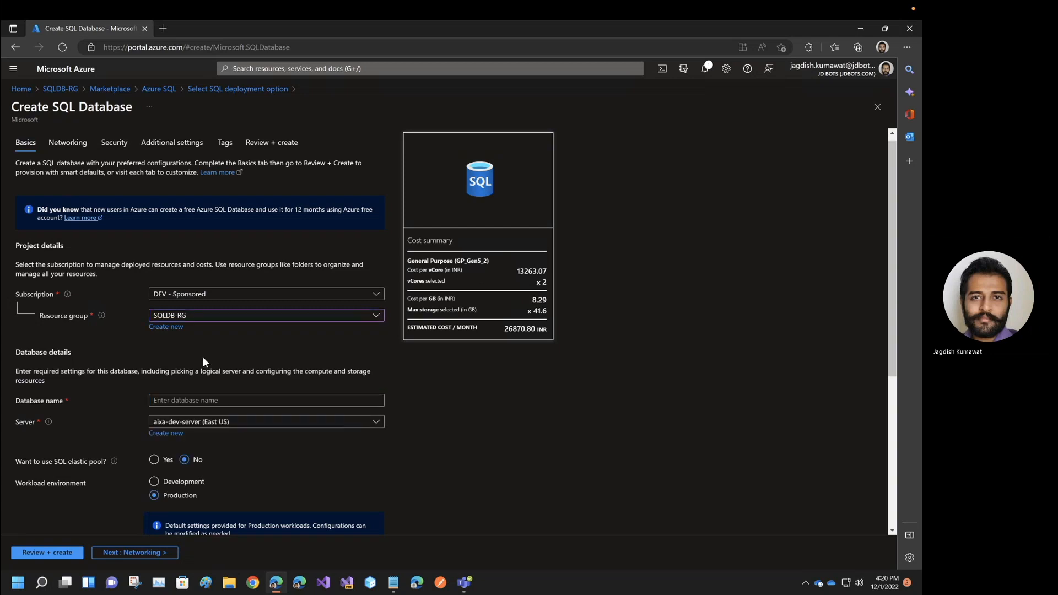
left_click(182, 401)
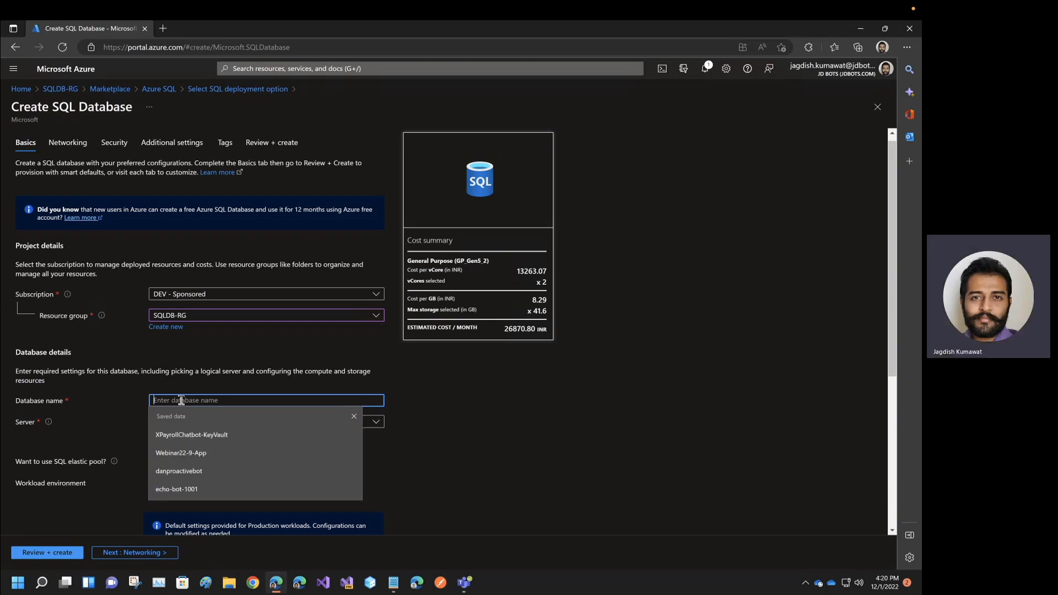
type("jdte")
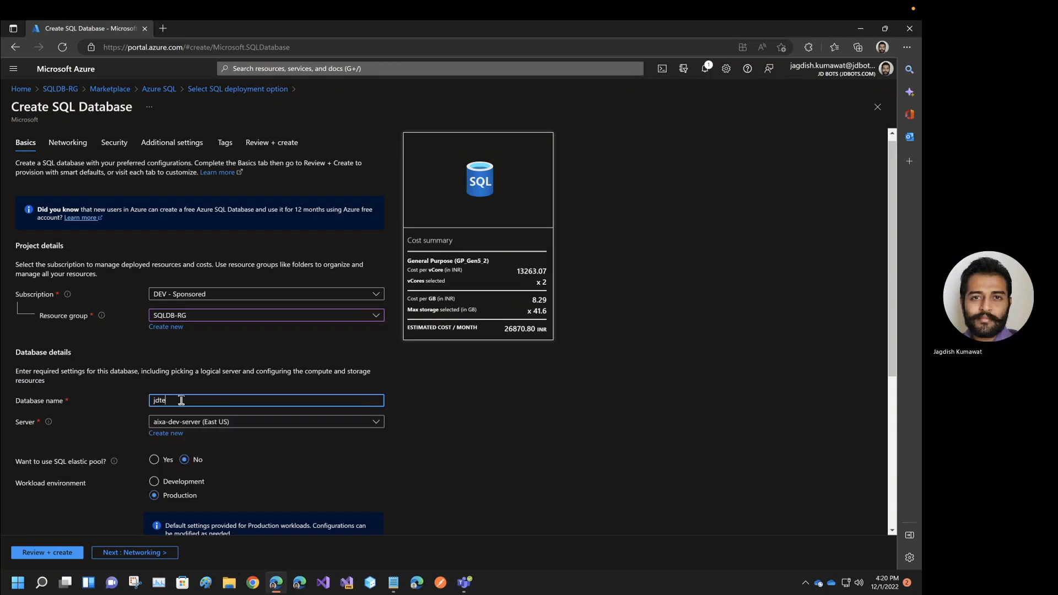
type("stDB")
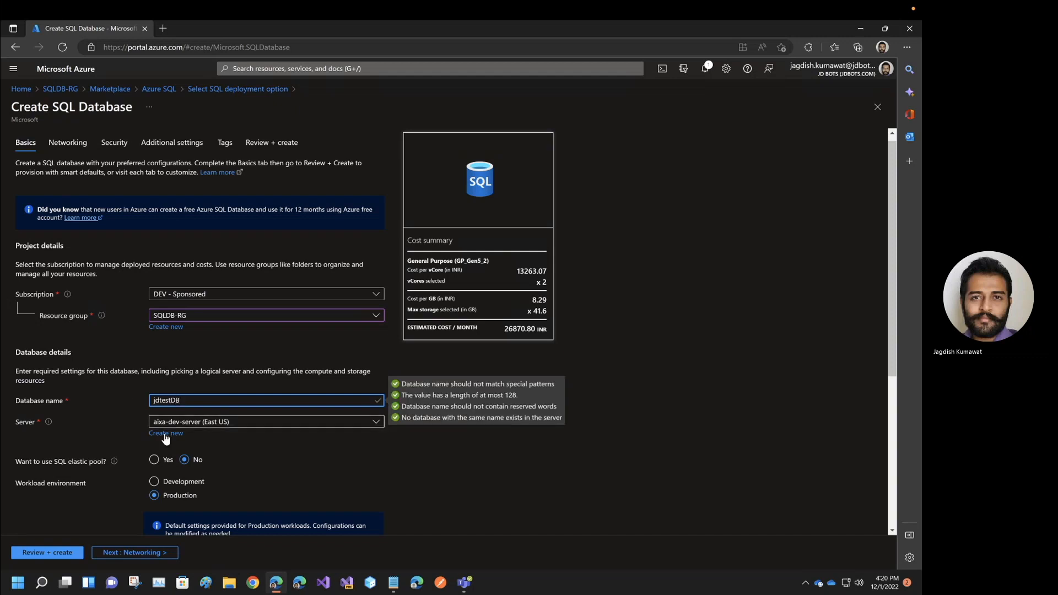
Start a new database server with the name jdtestServer, using both SQL and Azure AD authentication
left_click(165, 435)
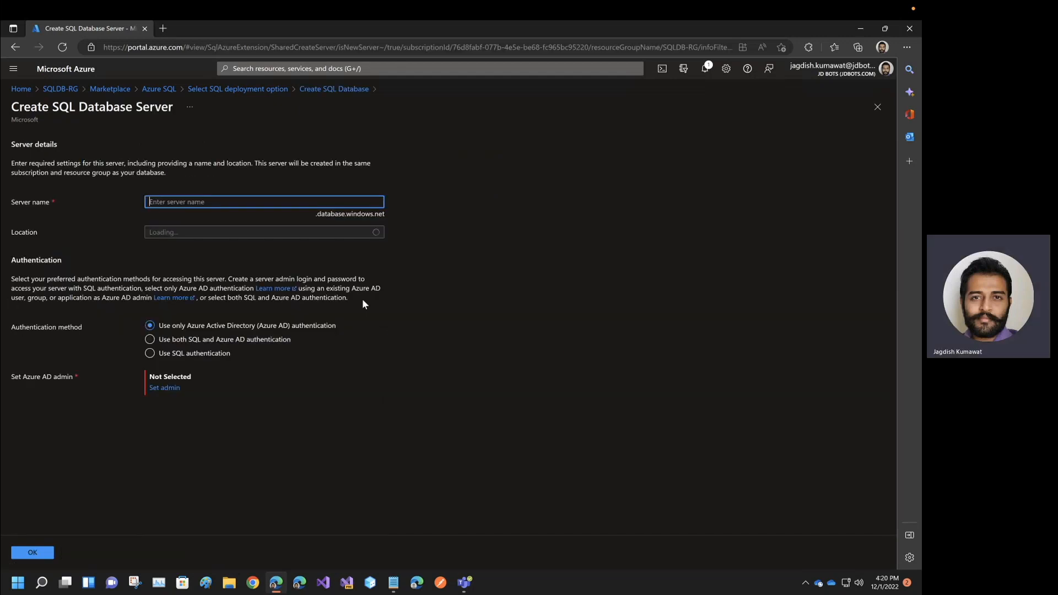
type("jd")
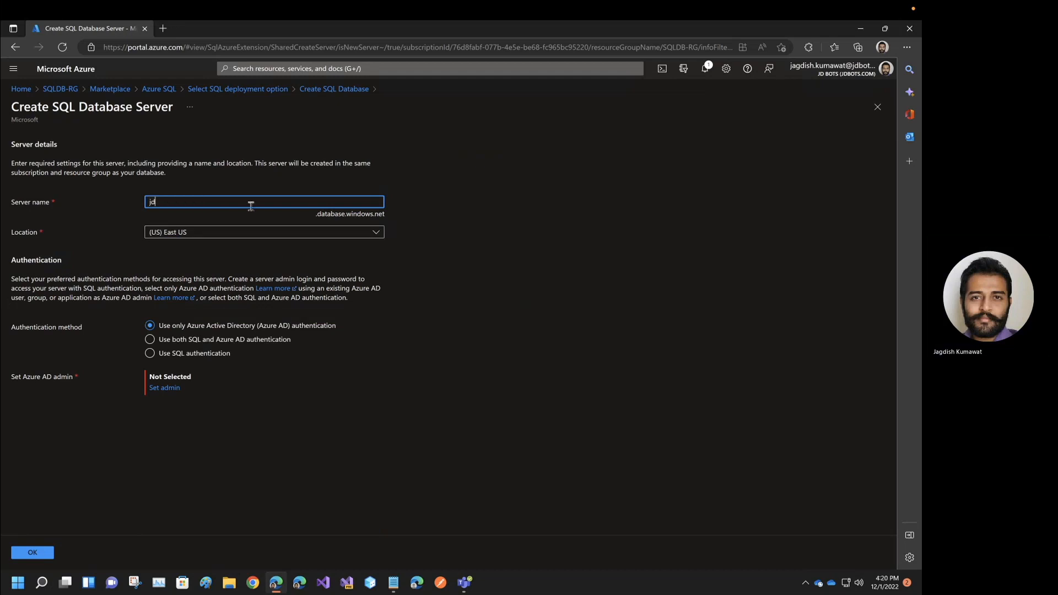
type("testSe")
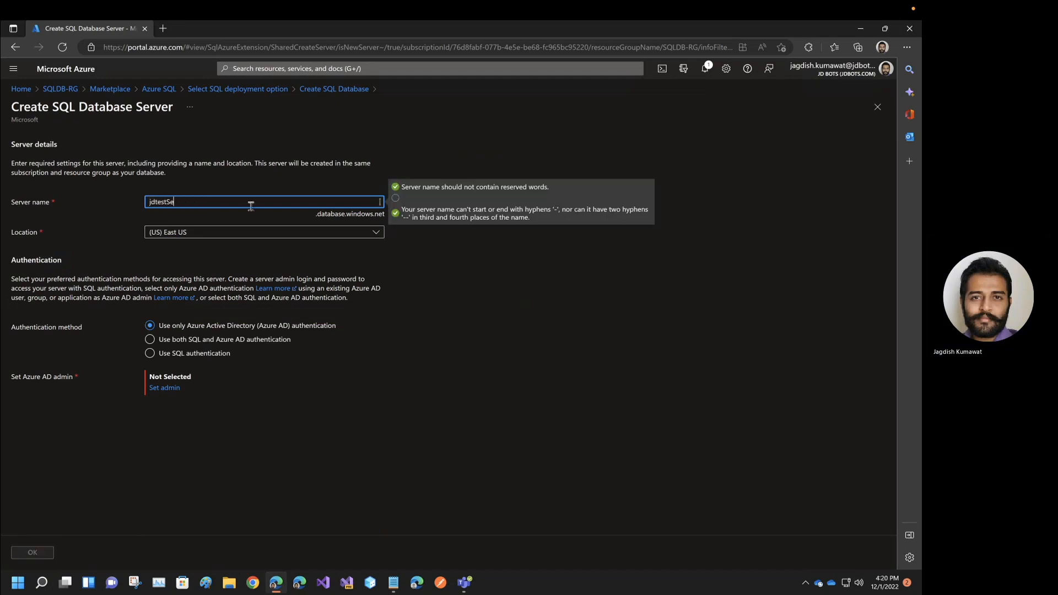
type("rver")
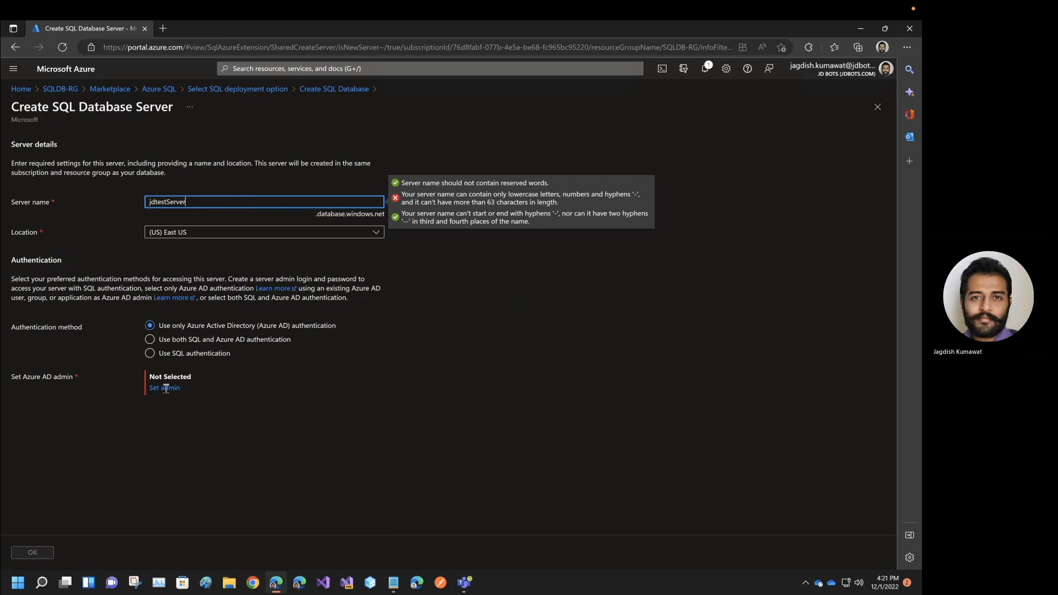
left_click(150, 344)
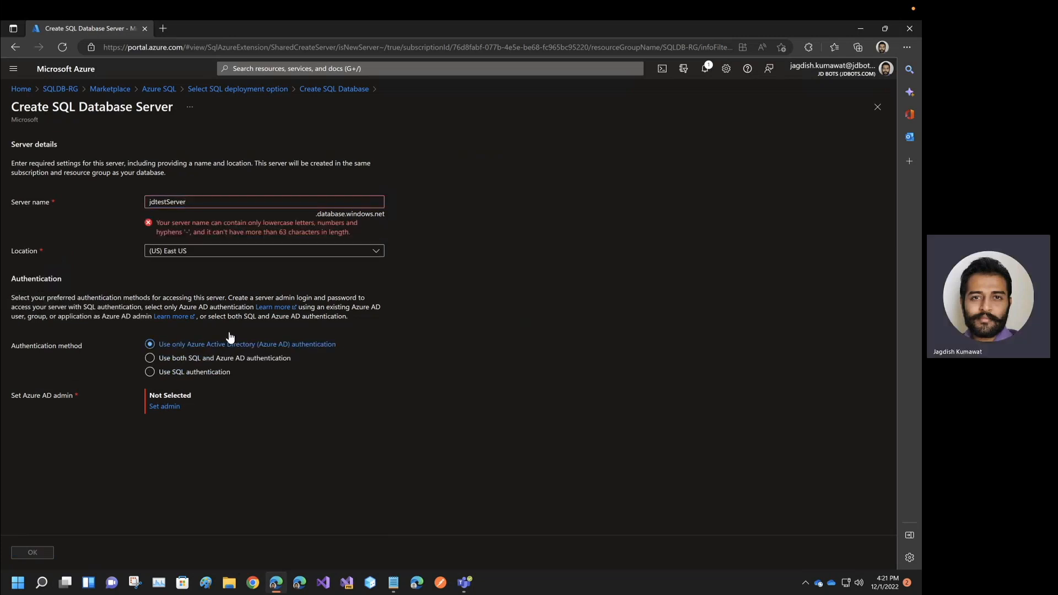
left_click(151, 360)
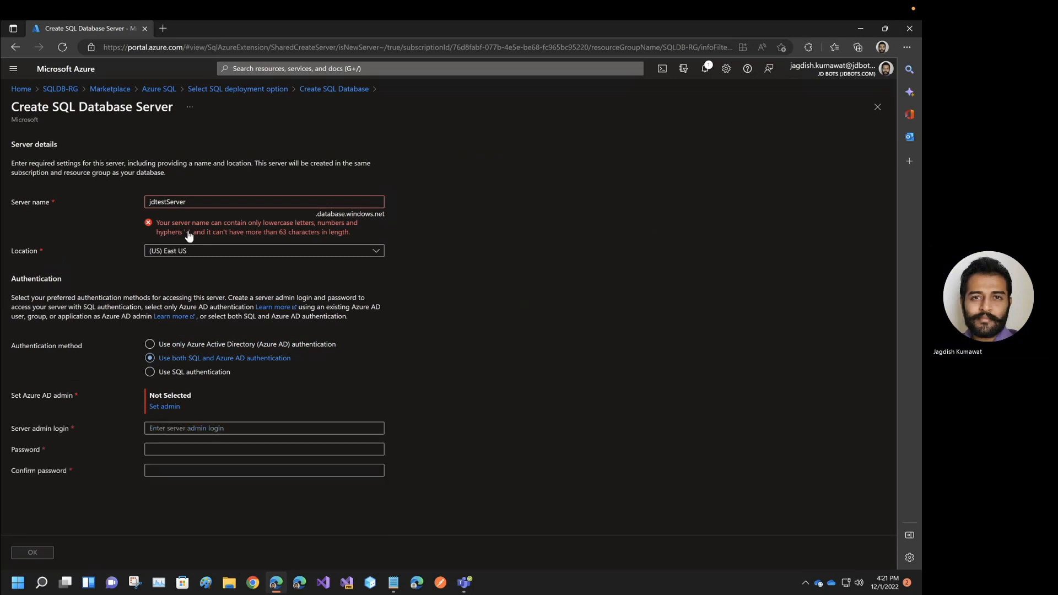
Change the server name to jdtestserver1 and assign the signed-in account as the server's Azure AD admin
left_click(188, 203)
left_click(170, 202)
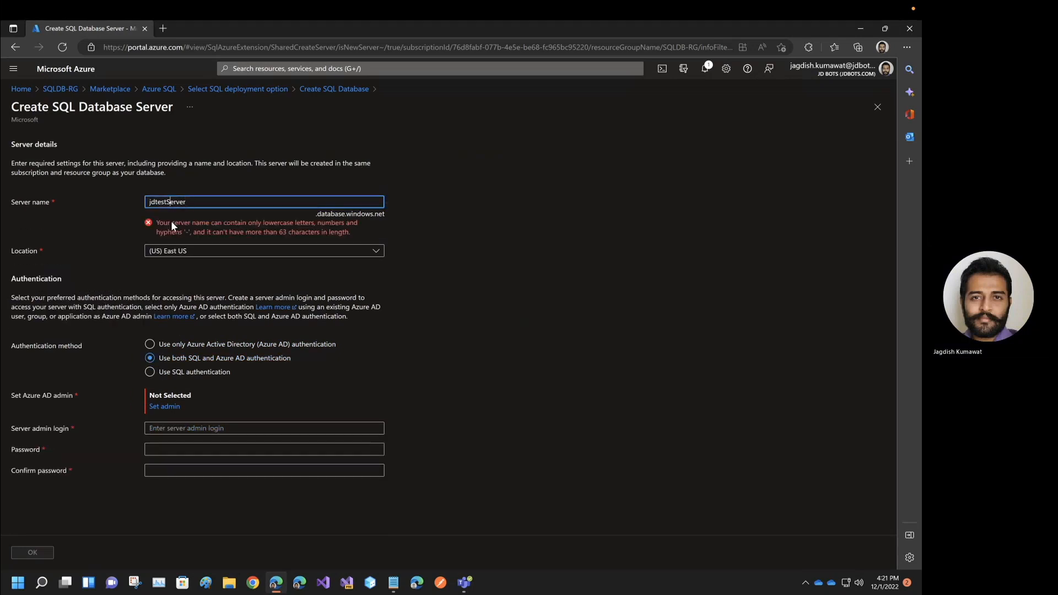
left_click(464, 287)
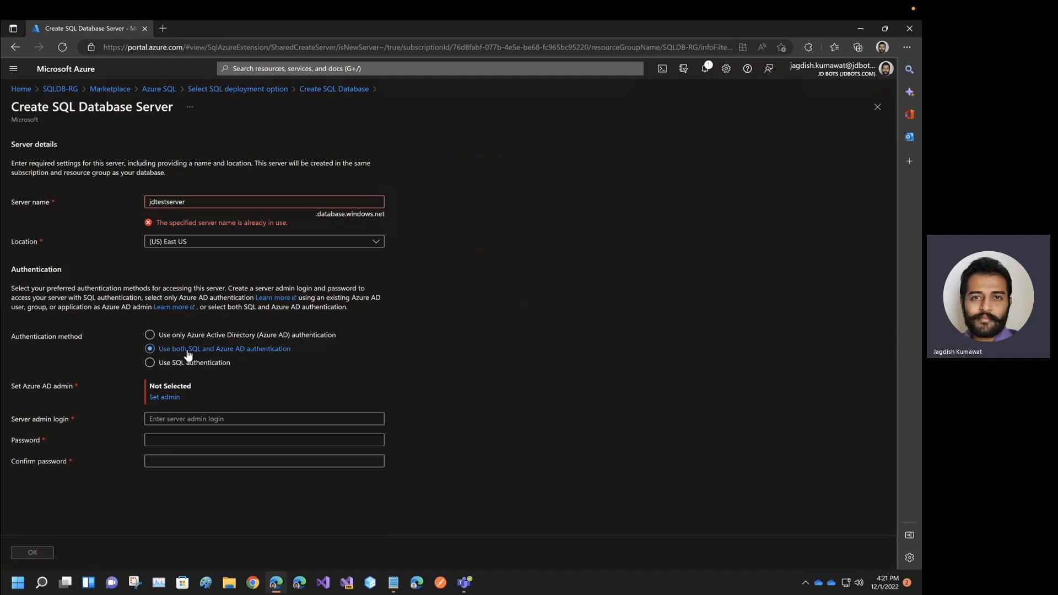
left_click(192, 200)
type("1")
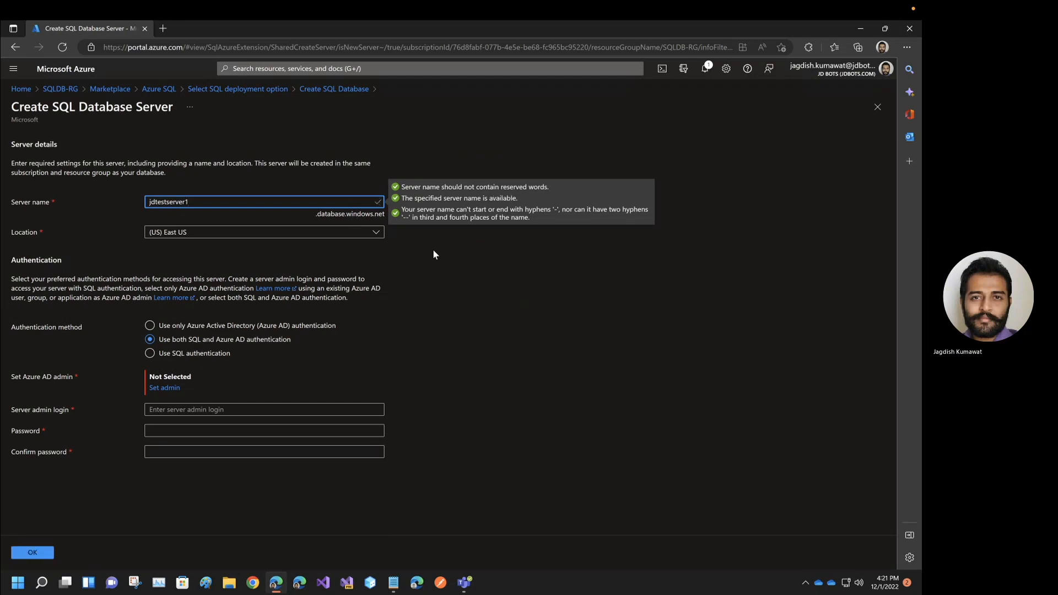
left_click(433, 254)
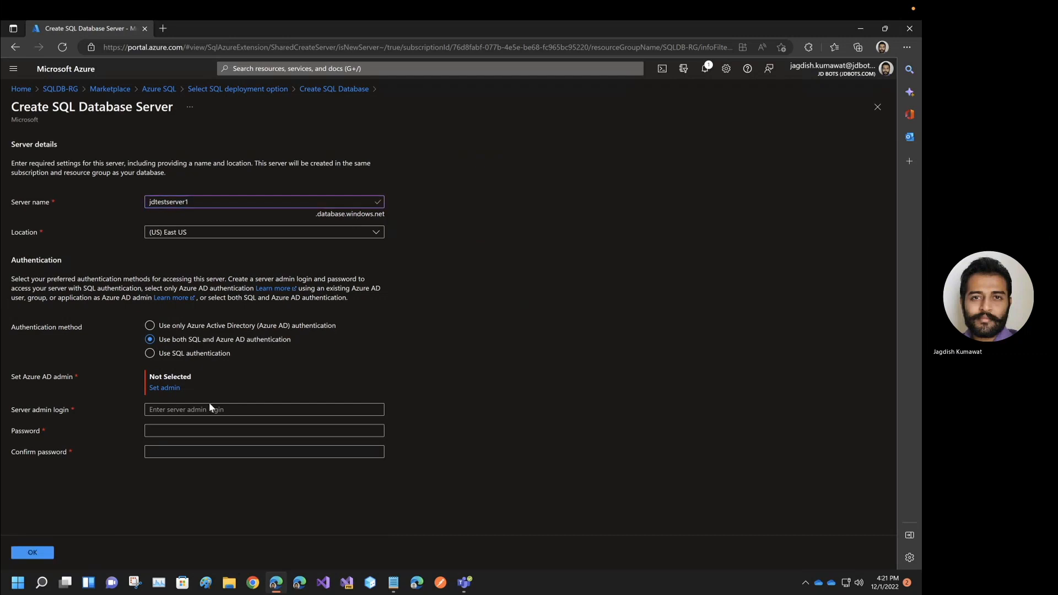
left_click(164, 388)
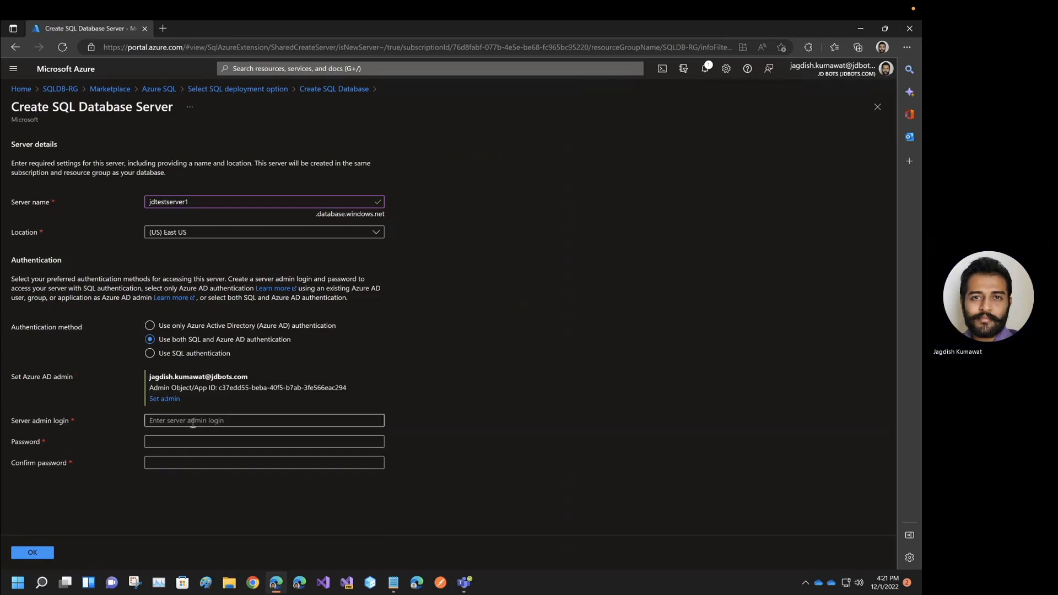
Set the server admin login to jdbots, enter and confirm the admin password, and accept the server settings
left_click(192, 421)
type("jdbots")
key("Tab")
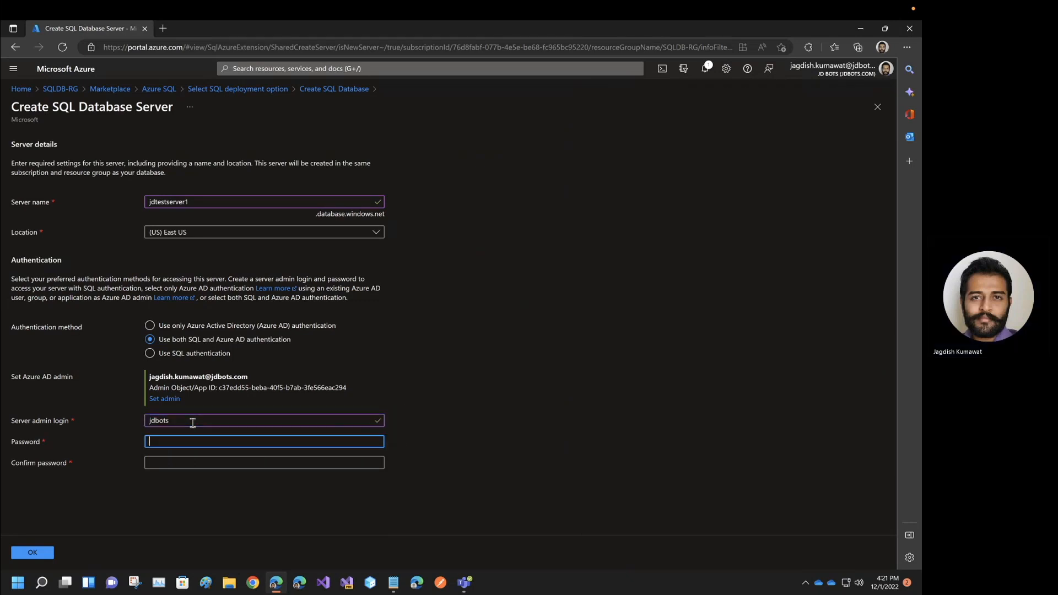
type("•••••••")
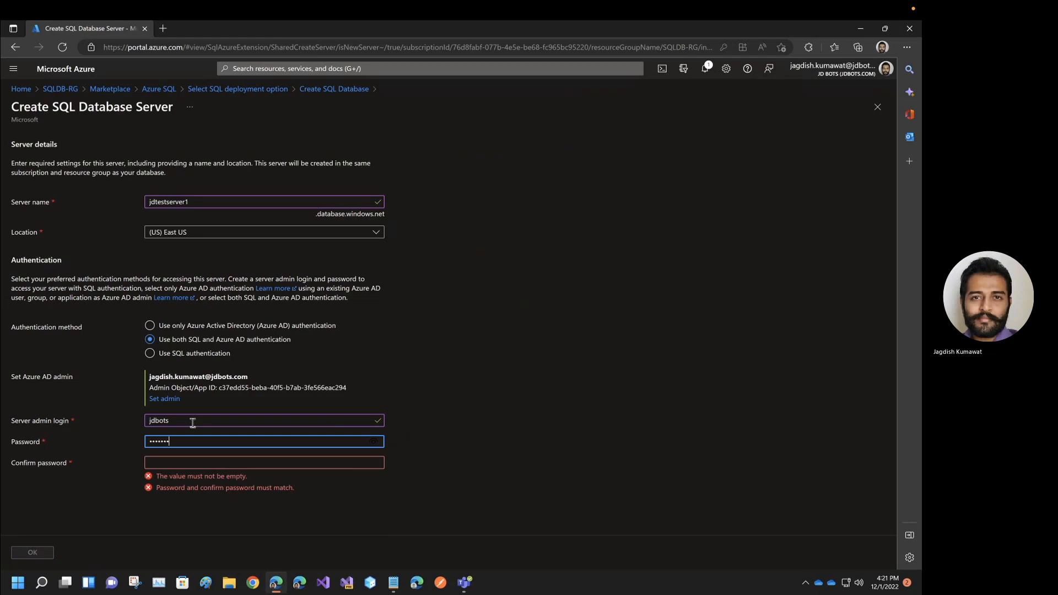
type("•••••")
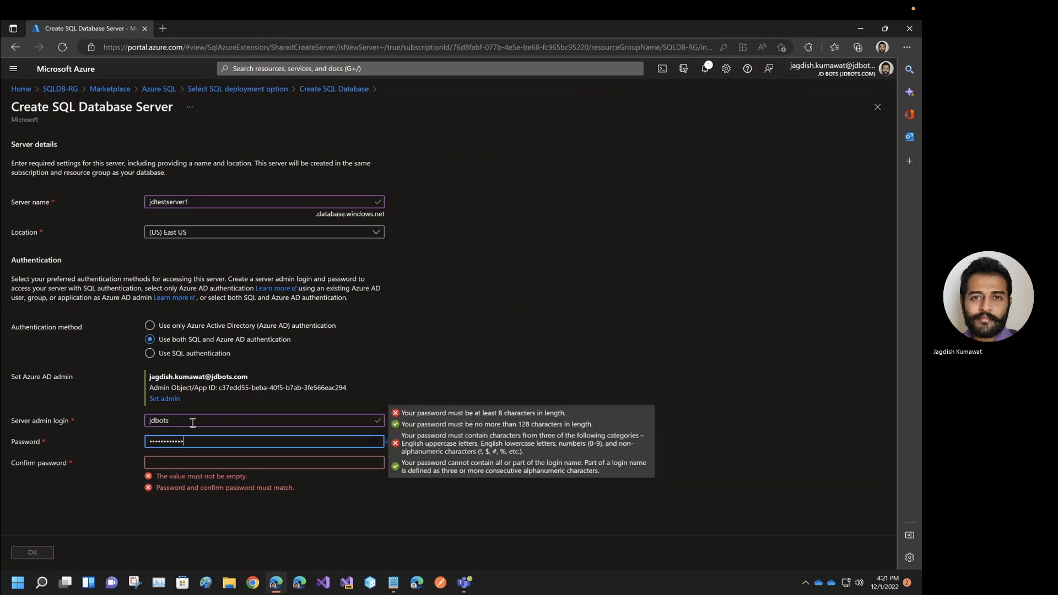
key("Tab")
type("••••••••••••")
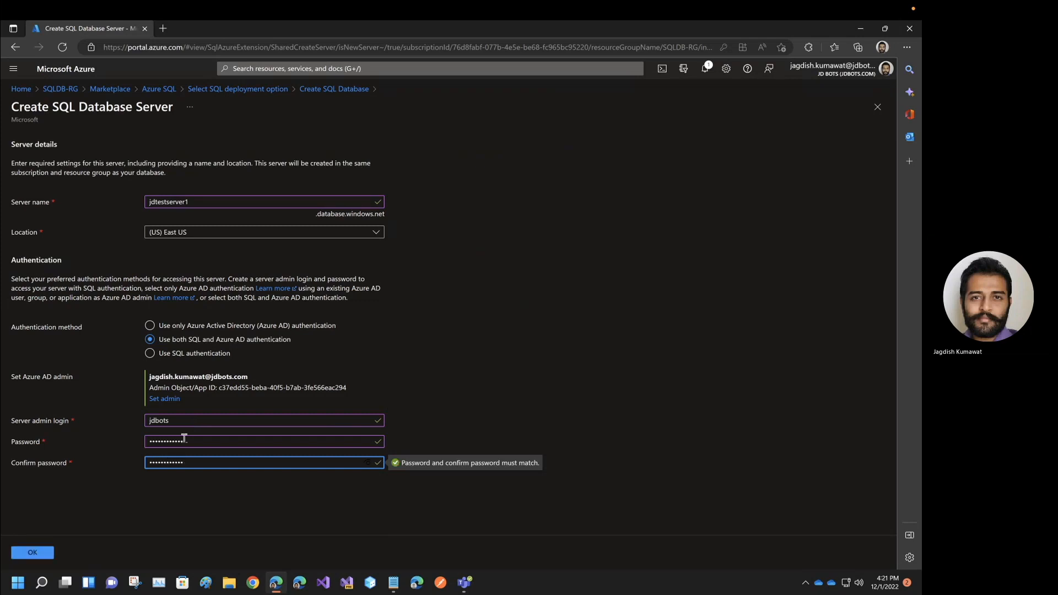
left_click(36, 553)
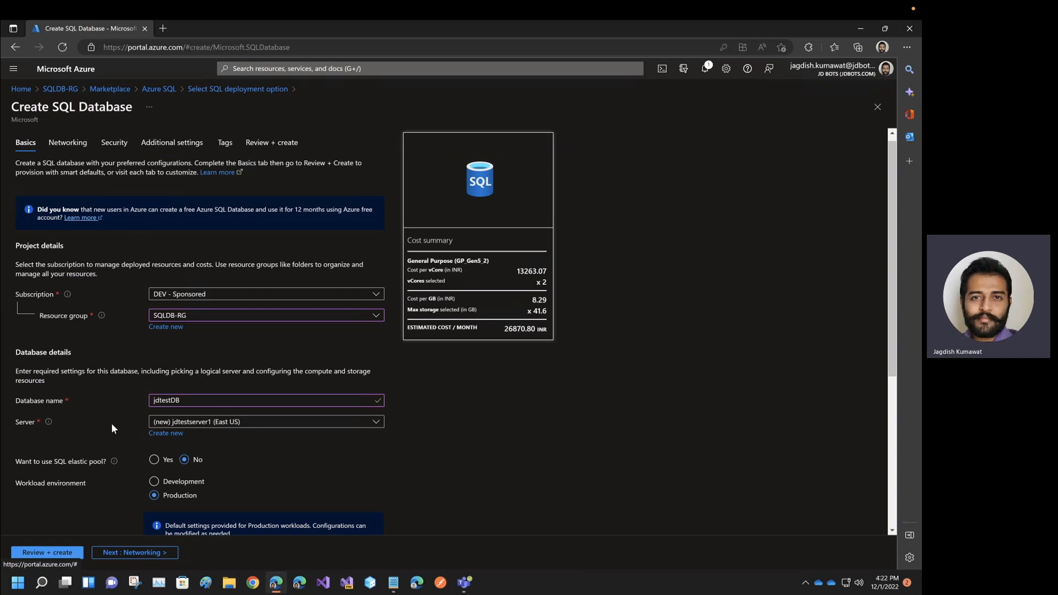
Set the workload environment to Development, then review the configuration and create the database
scroll(112, 423, "down", 3)
left_click(154, 325)
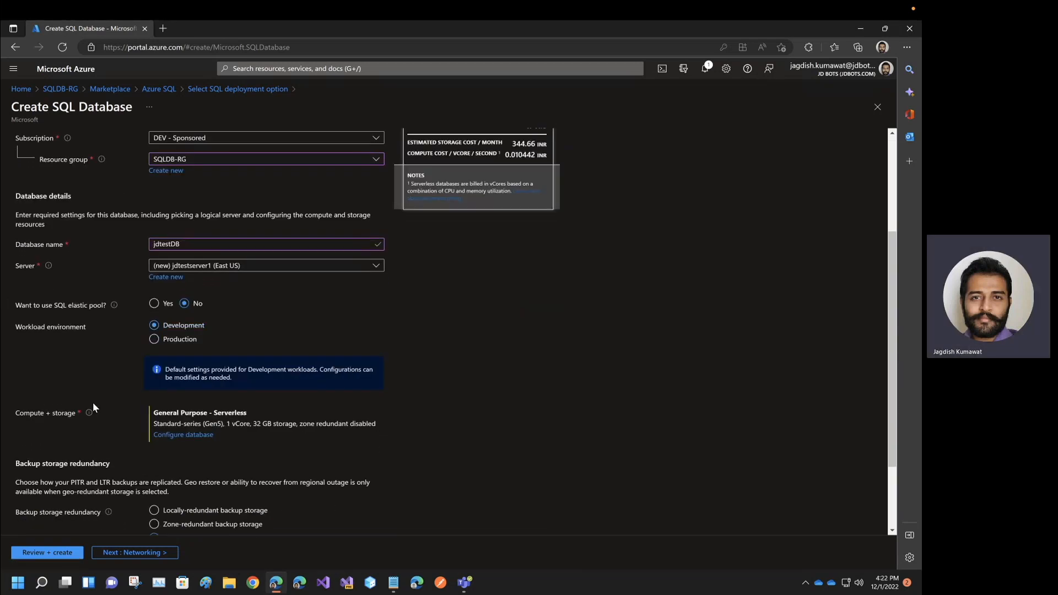
scroll(93, 407, "down", 1)
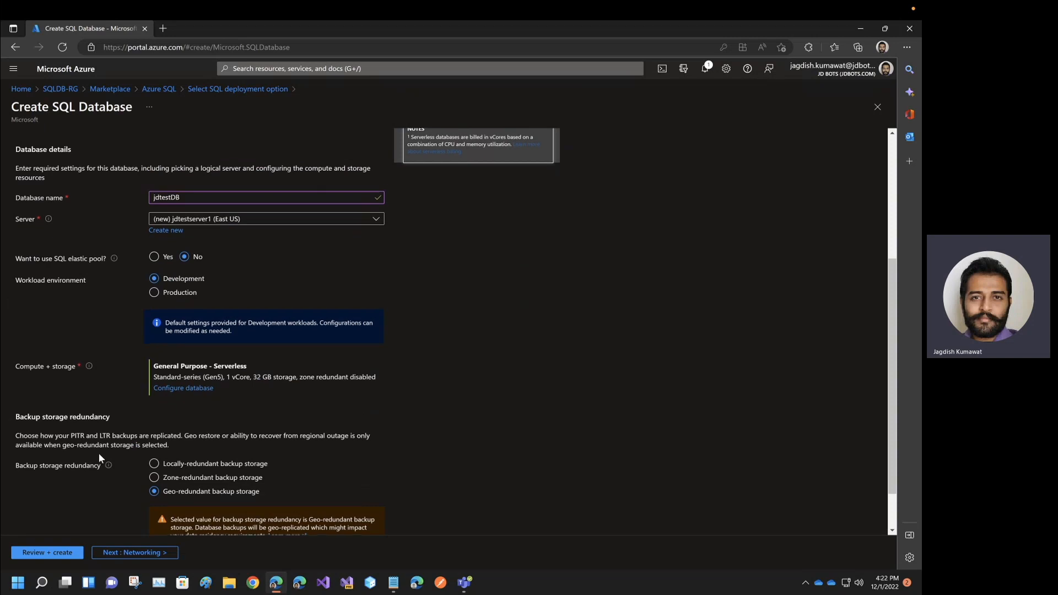
scroll(99, 454, "down", 1)
left_click(47, 554)
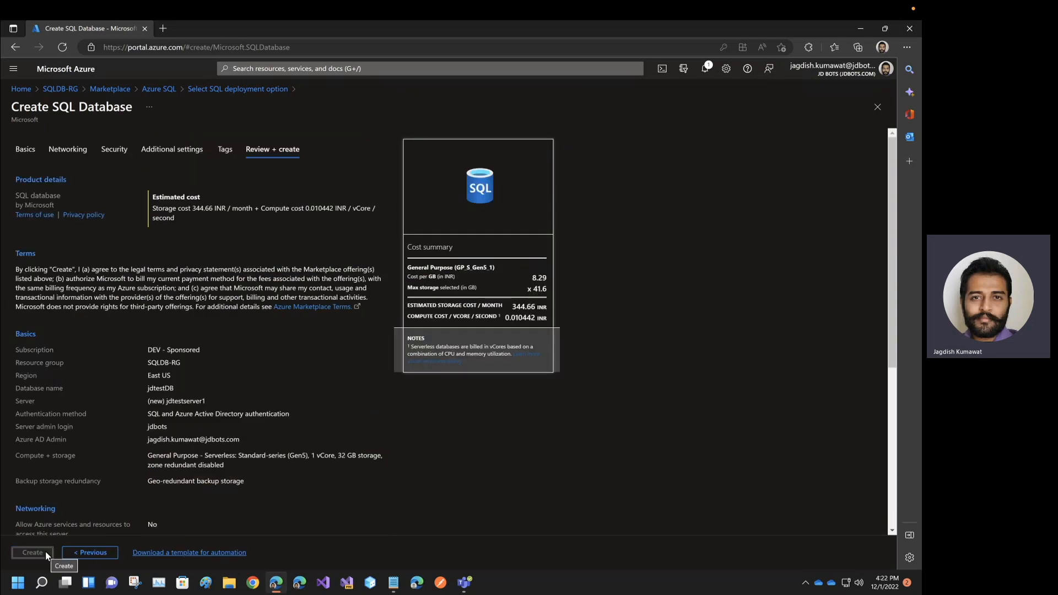
scroll(49, 444, "down", 5)
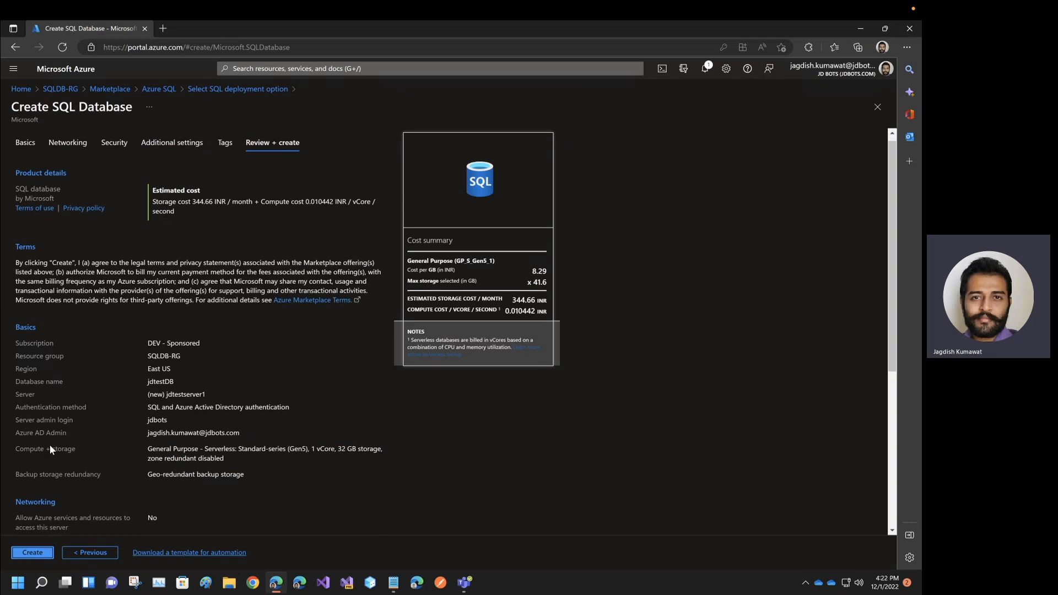
left_click(30, 553)
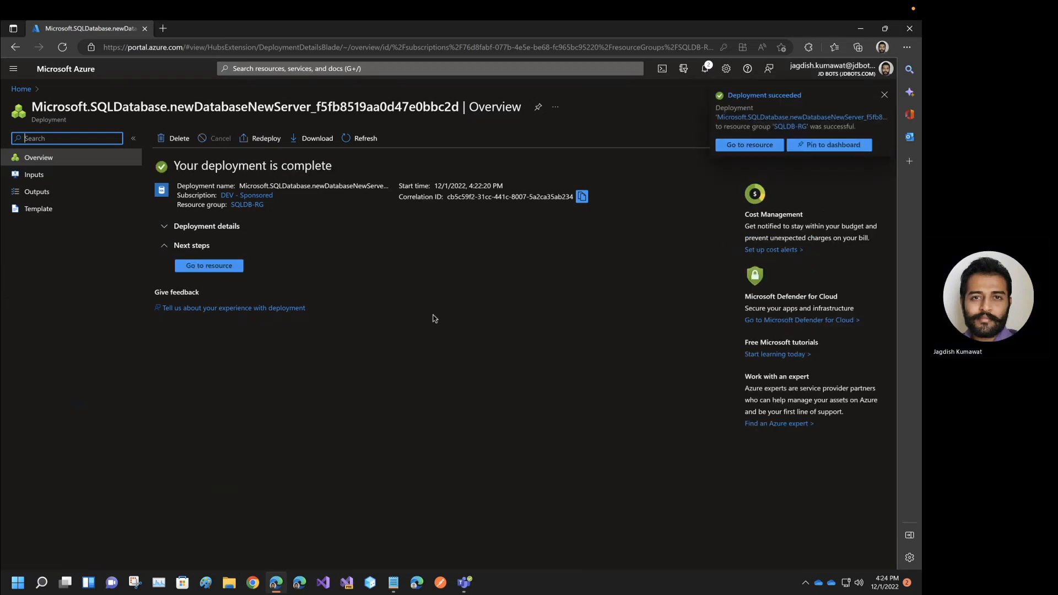
Open the query editor of the newly deployed jdtestDB and accept the offered MS-Organization-Access certificate for authentication
left_click(225, 268)
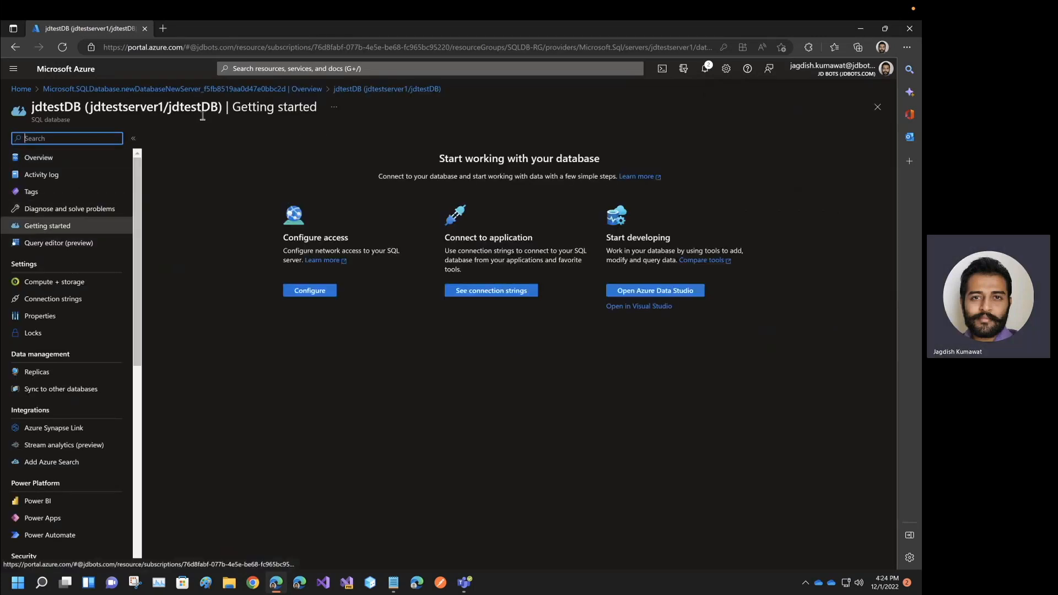
left_click(50, 243)
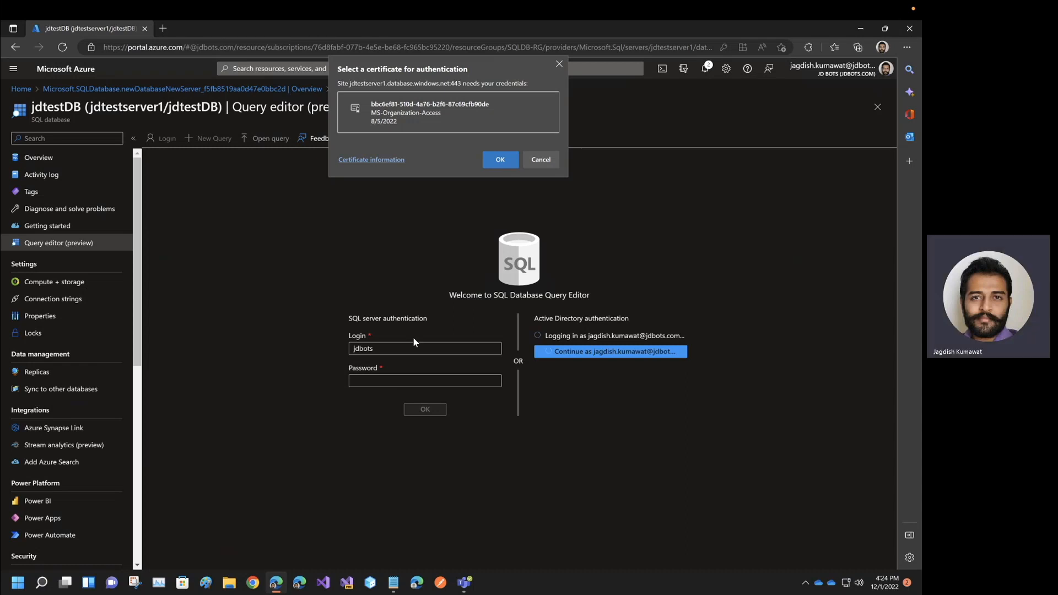
left_click(498, 160)
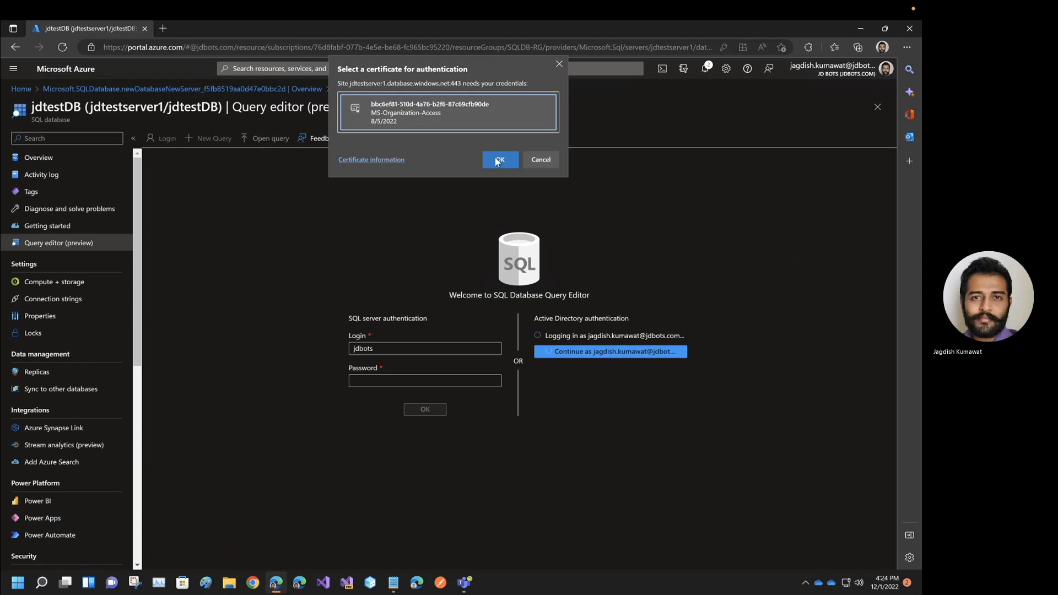
left_click(422, 381)
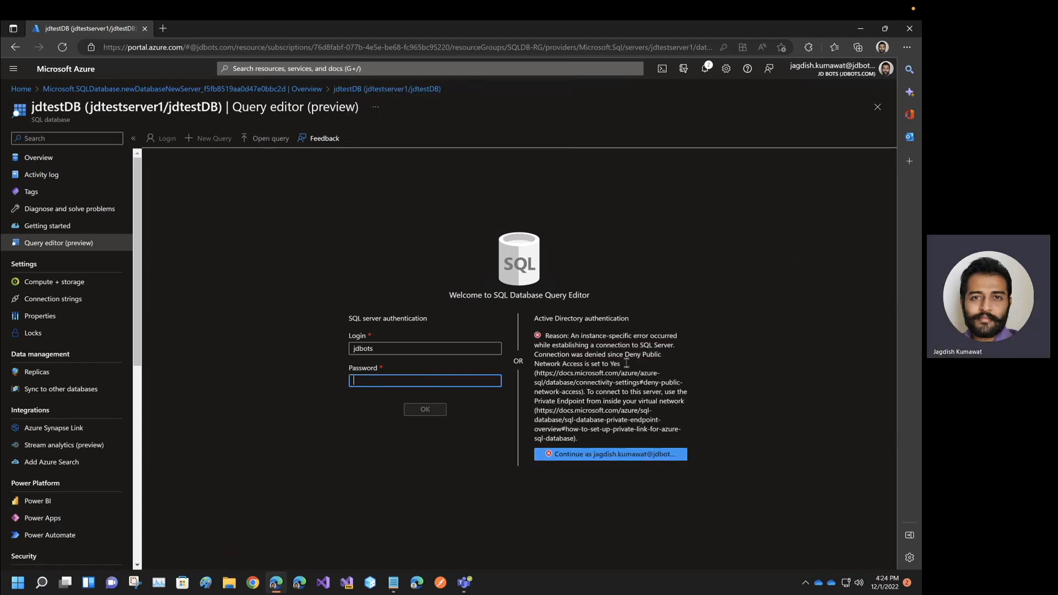
In the server firewall settings, set public network access to Selected networks and save
left_click(55, 163)
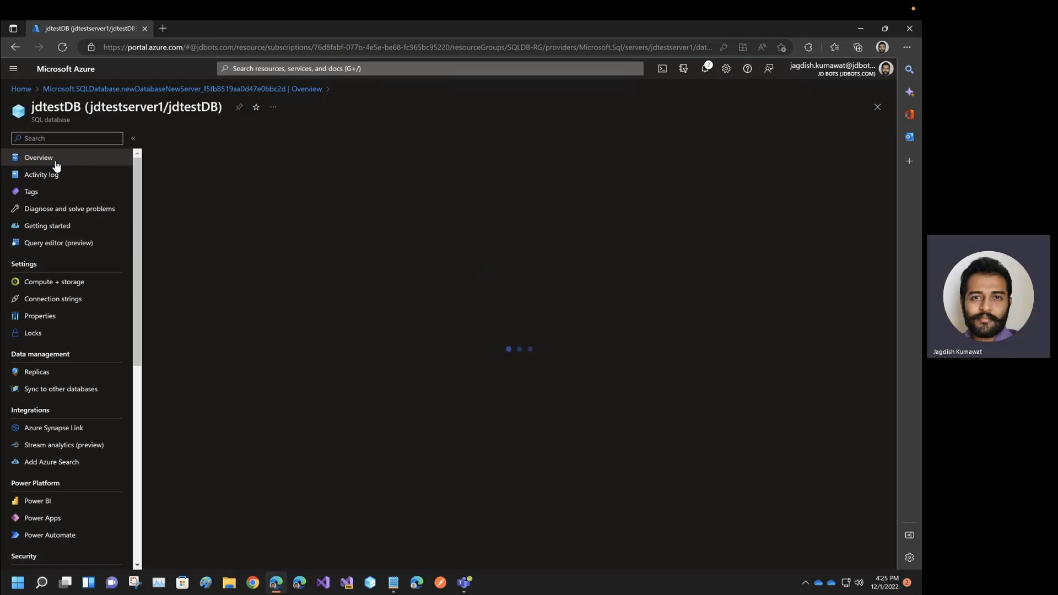
left_click(312, 139)
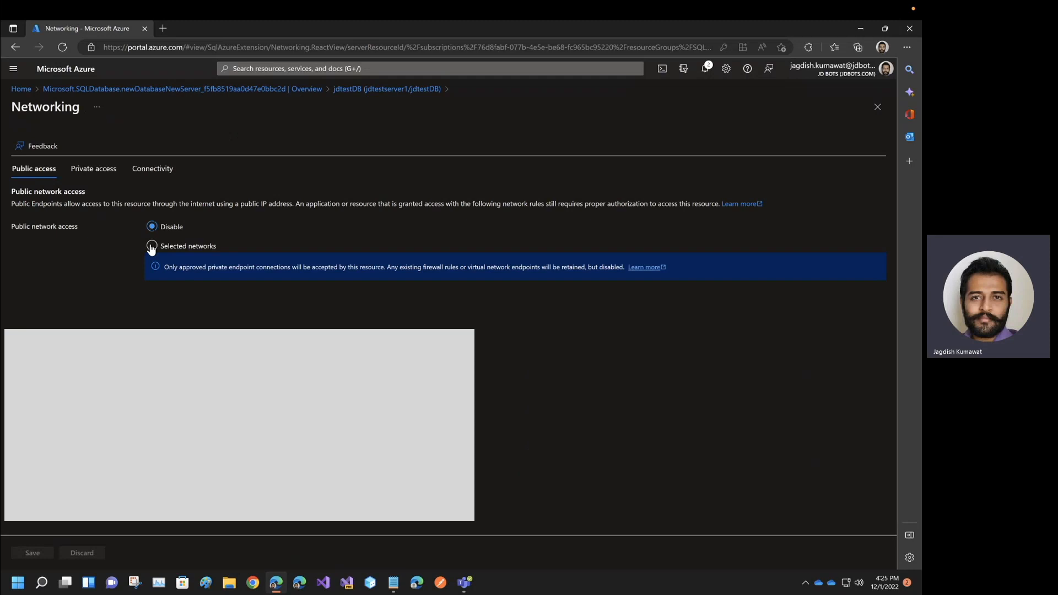
left_click(151, 246)
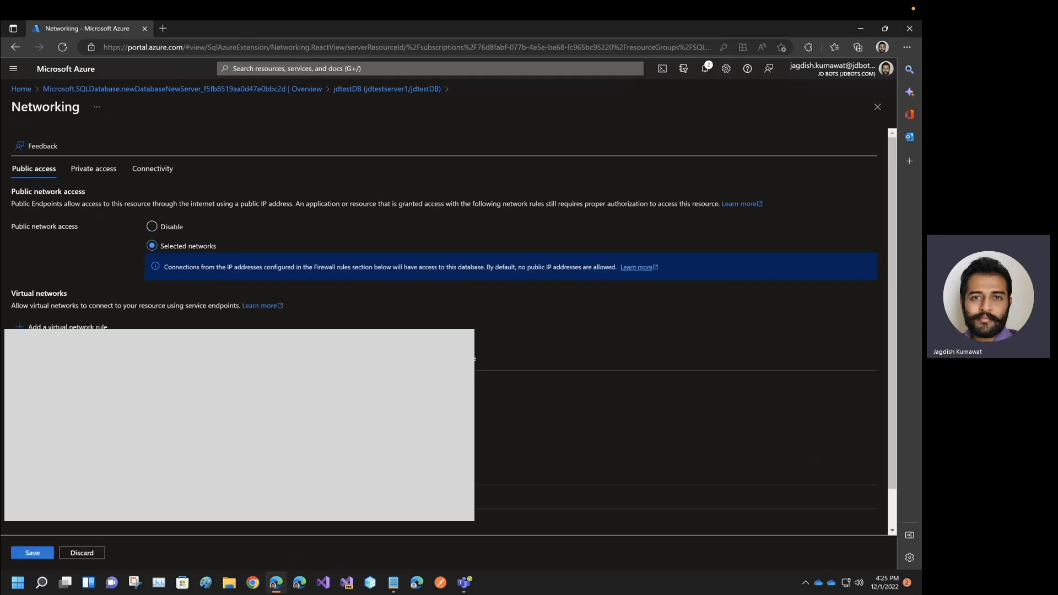
left_click(32, 554)
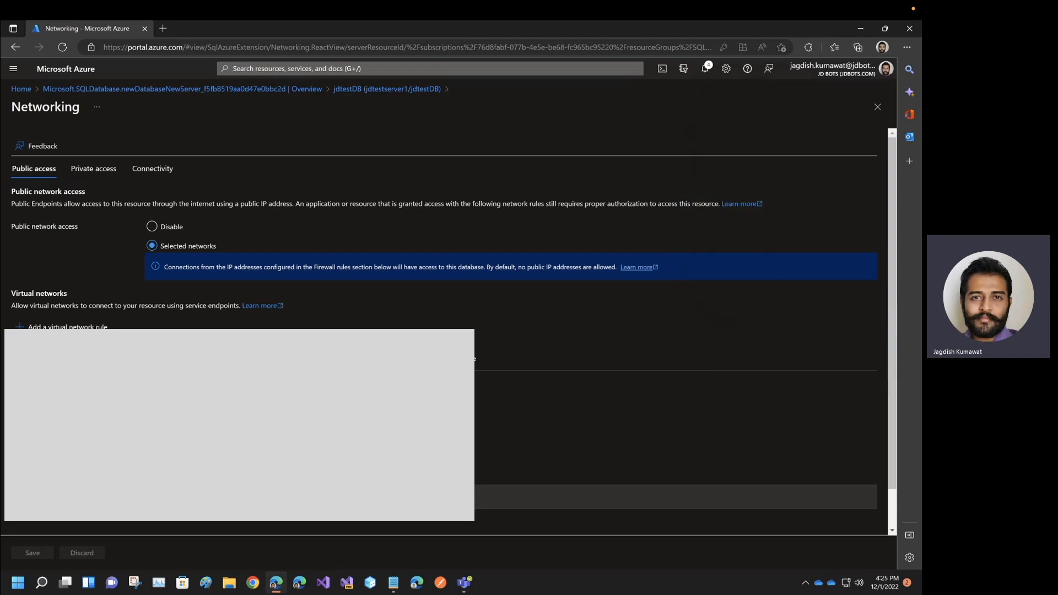
Read the full firewall rules notification and save the server's networking settings again
left_click(707, 69)
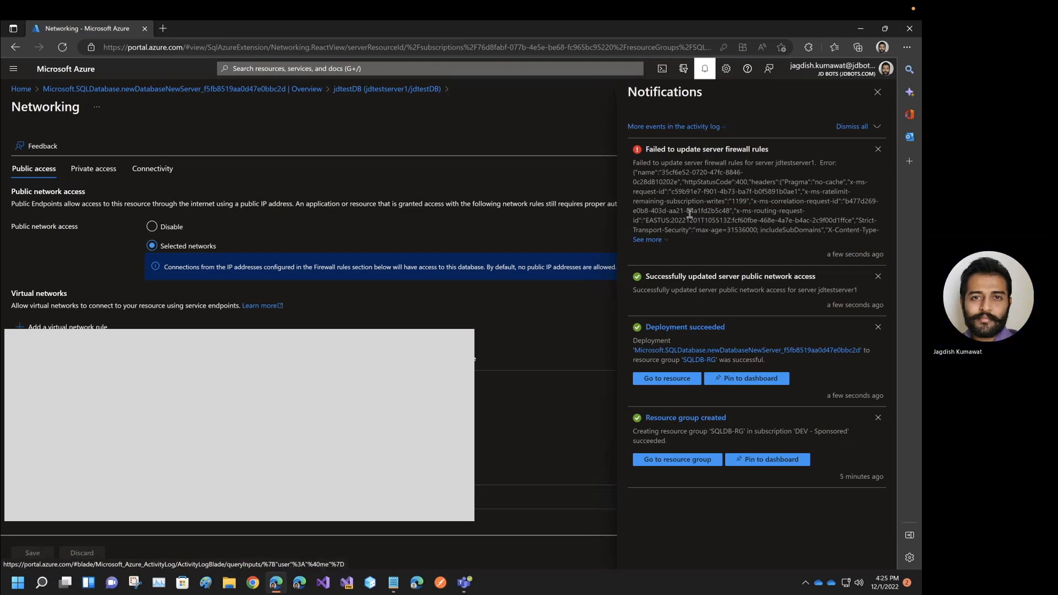
left_click(648, 240)
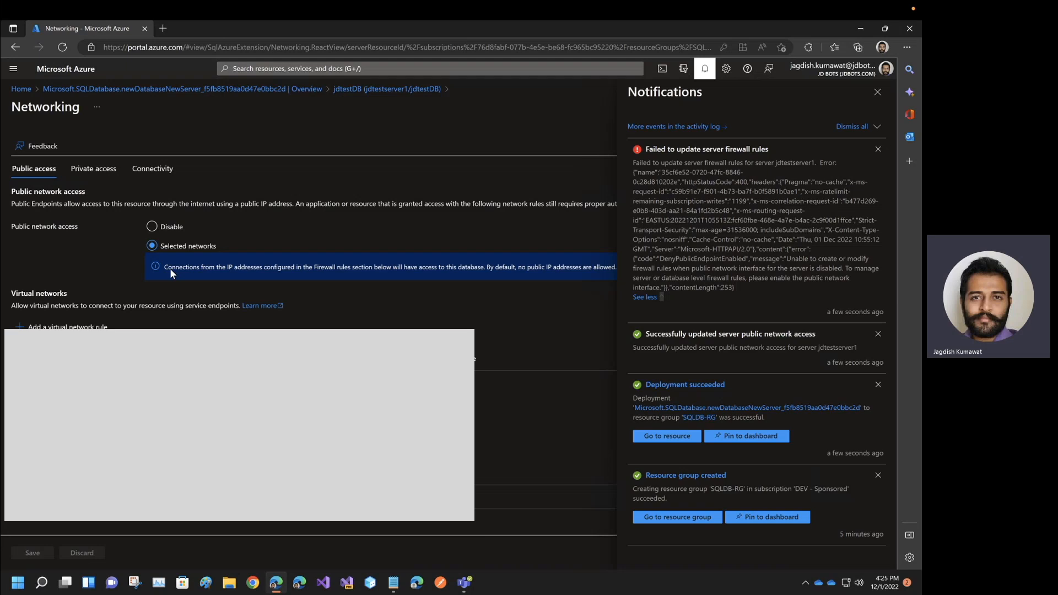
scroll(473, 359, "down", 1)
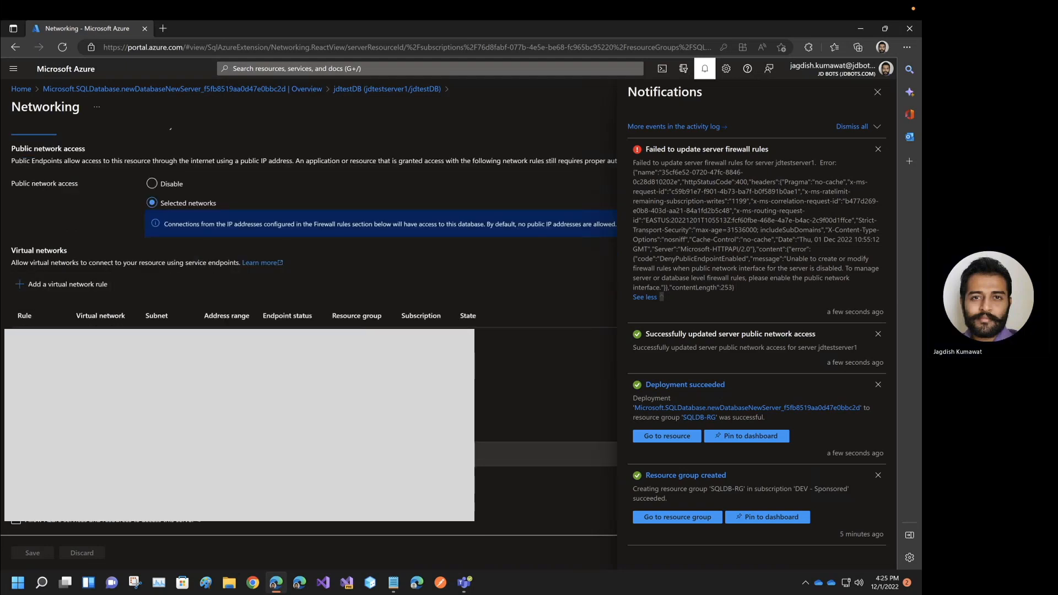
scroll(474, 338, "up", 1)
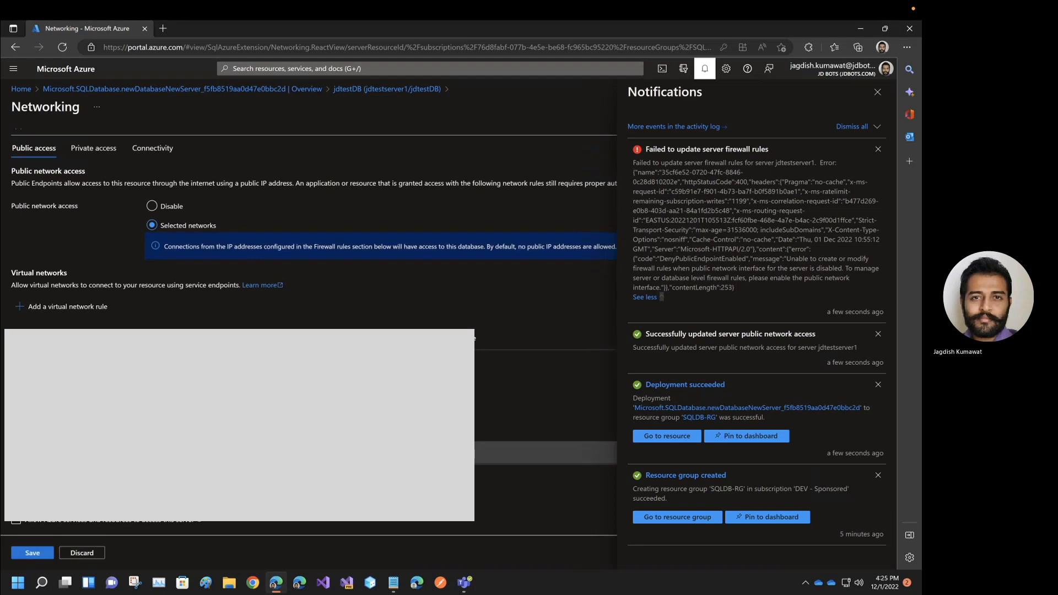
left_click(28, 552)
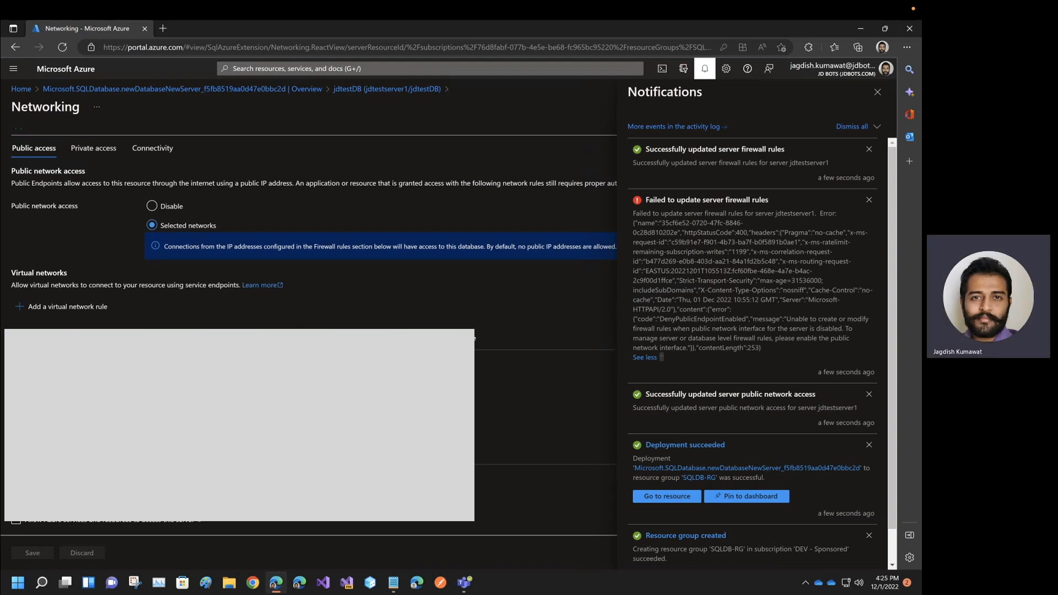
left_click(32, 556)
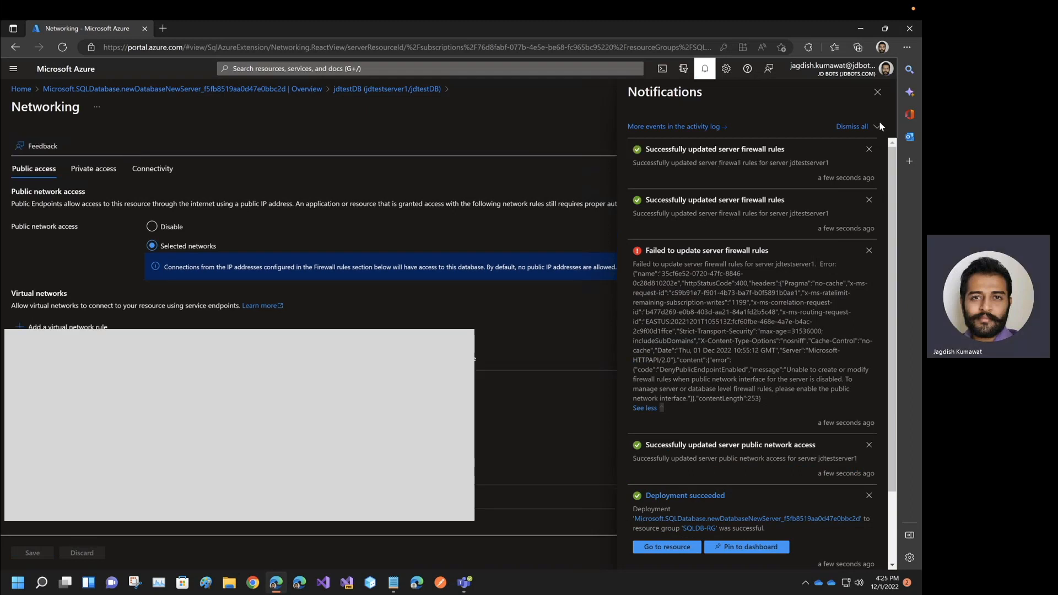
left_click(402, 94)
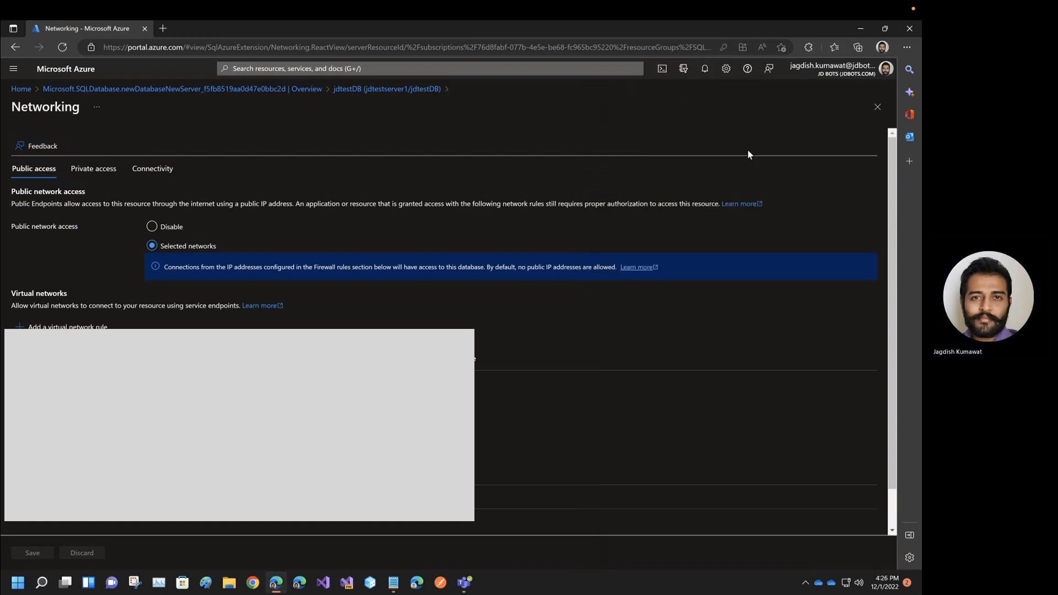
Return to jdtestDB's query editor and try to sign in as jdbots by entering the SQL server password
left_click(355, 89)
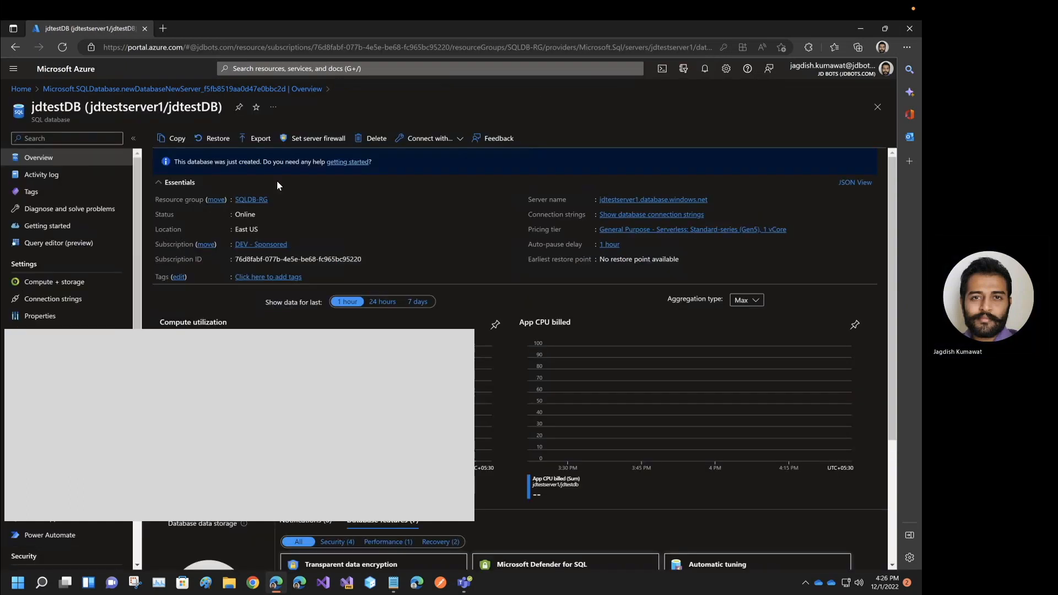
left_click(85, 244)
left_click(392, 381)
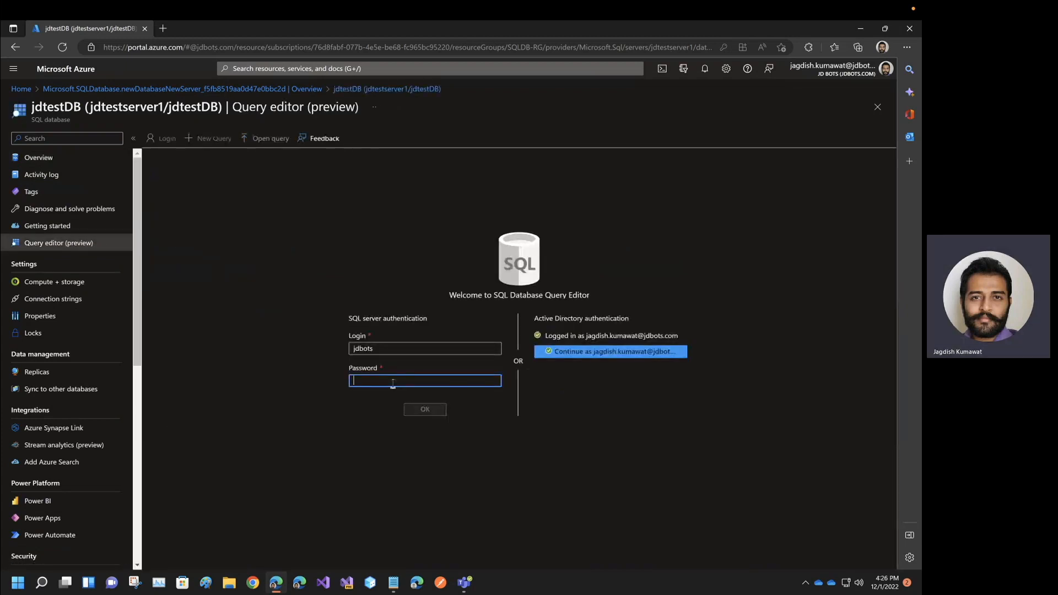
type("••••••••••••••")
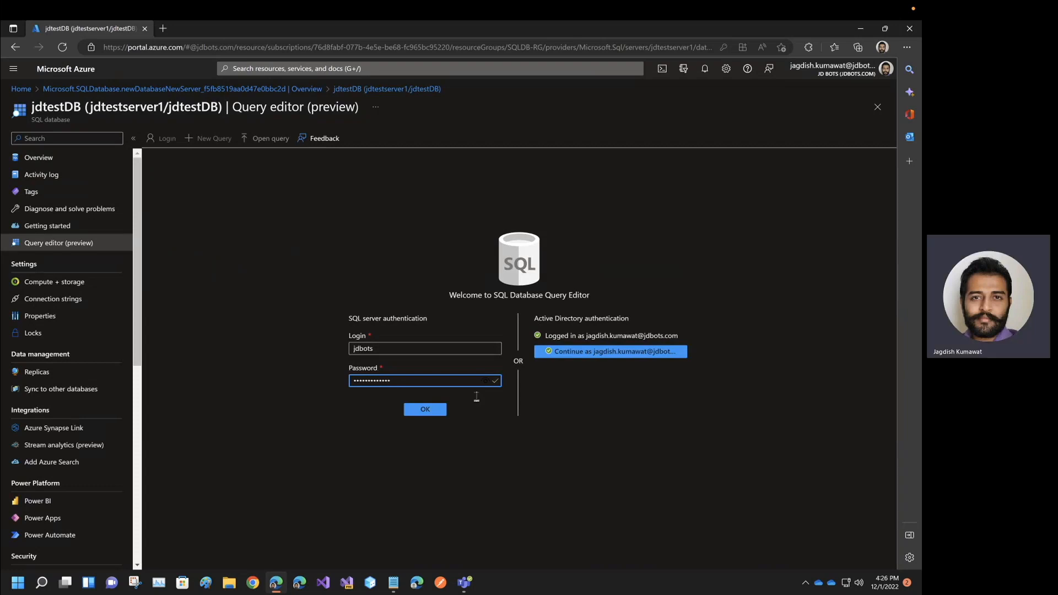
left_click(435, 409)
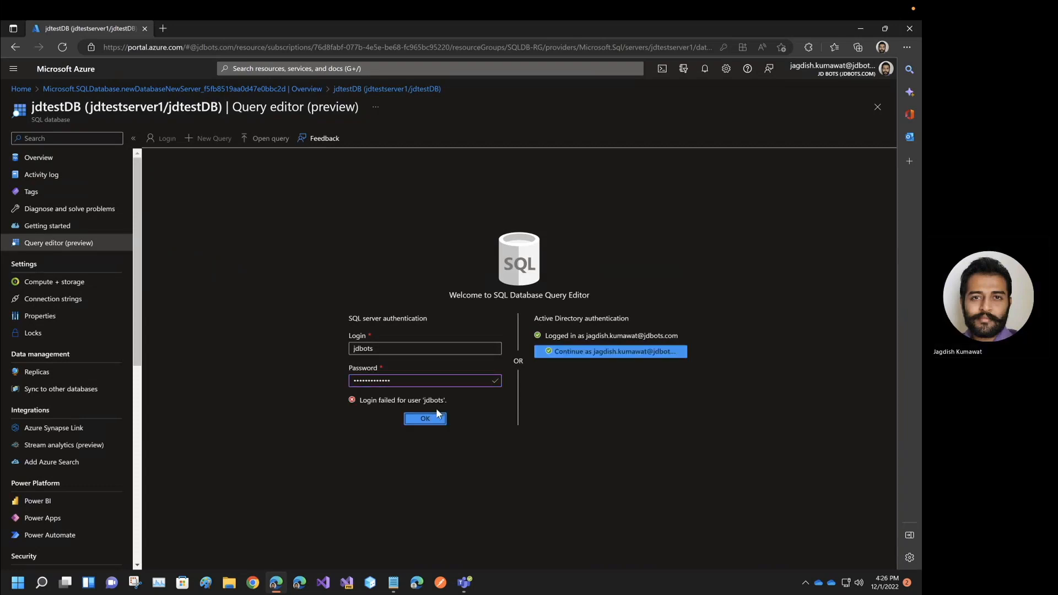
left_click(418, 417)
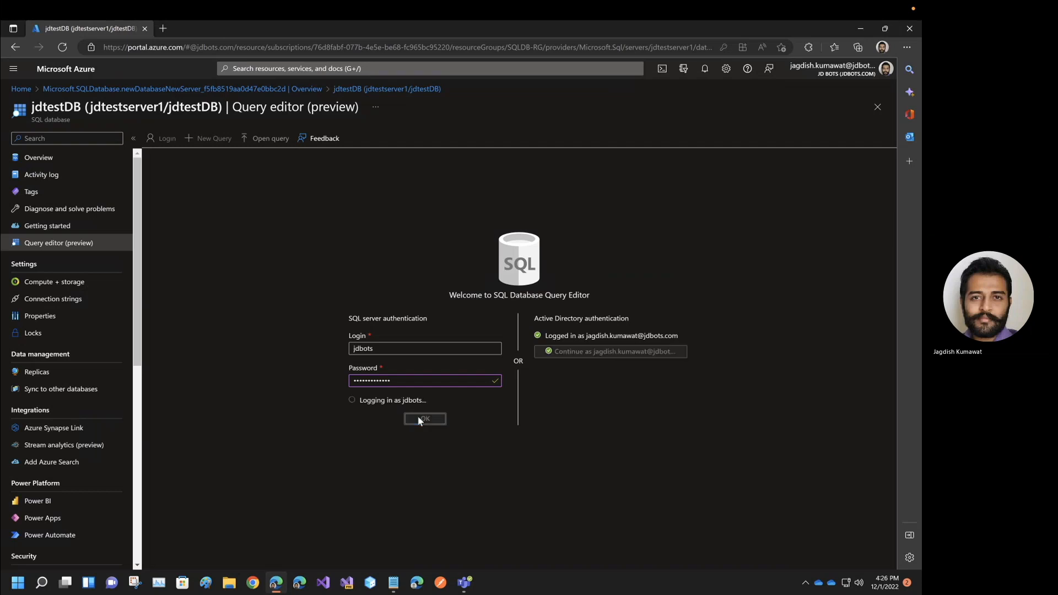
Replace the entered SQL server authentication password with the correct one and sign in to the query editor
double_click(412, 377)
type("******")
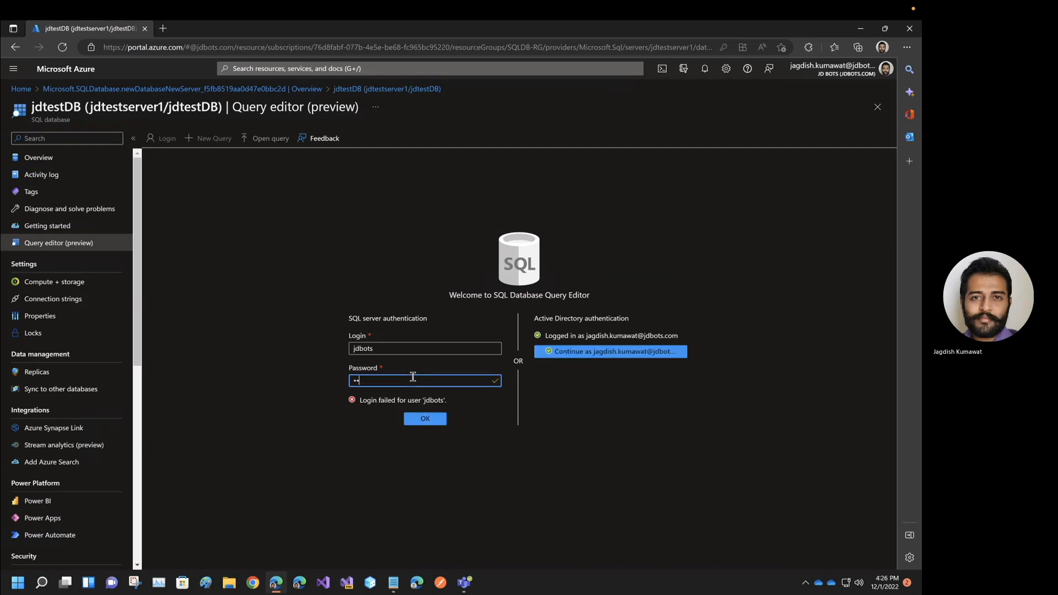
type("*****")
left_click(422, 418)
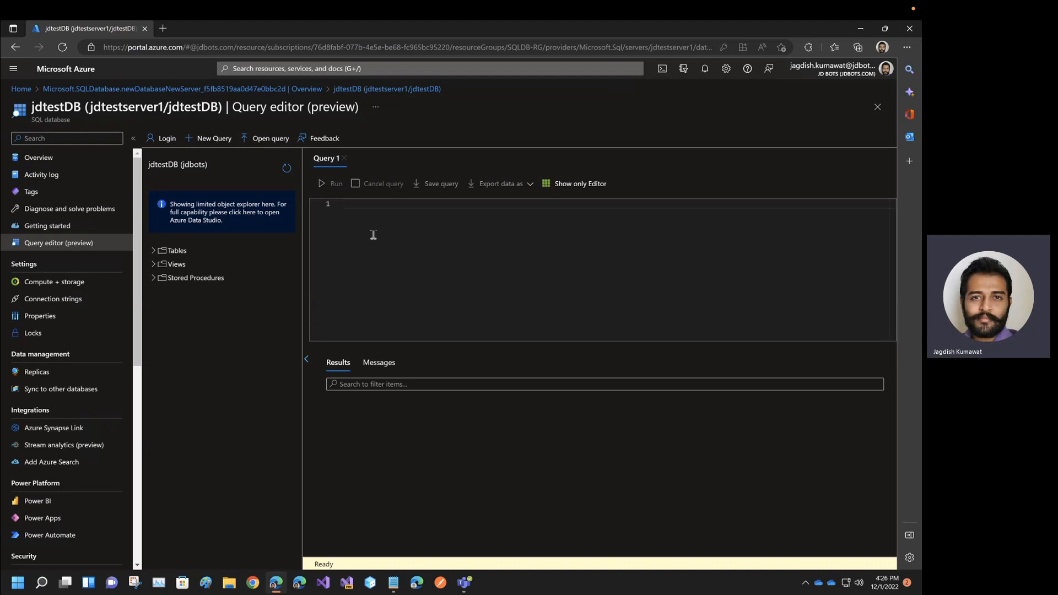
Follow the query editor's Azure Data Studio link and download the 64-bit Windows System Installer
left_click(212, 219)
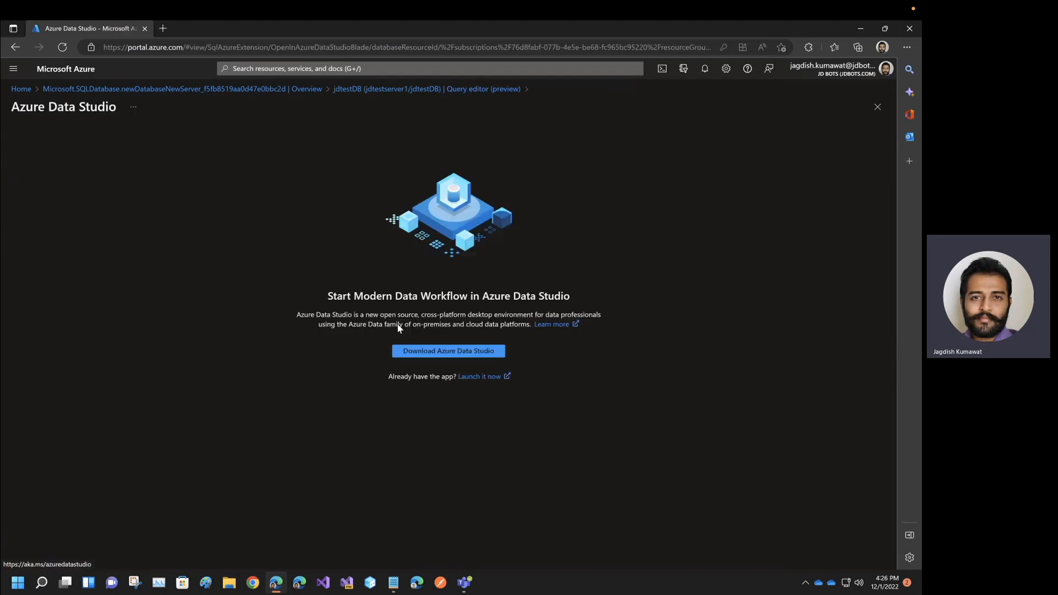
left_click(421, 357)
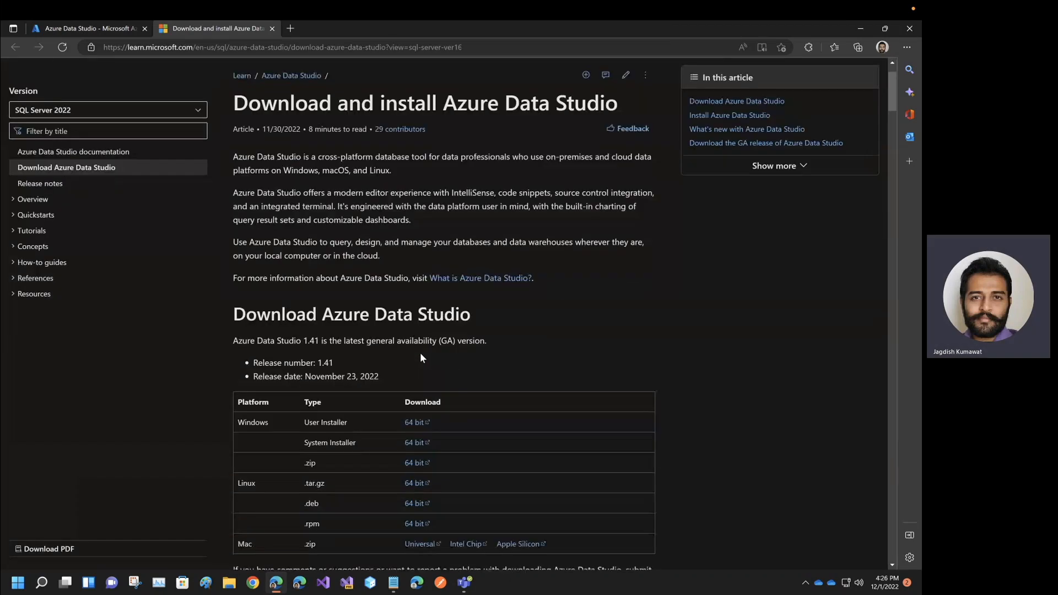
left_click(415, 446)
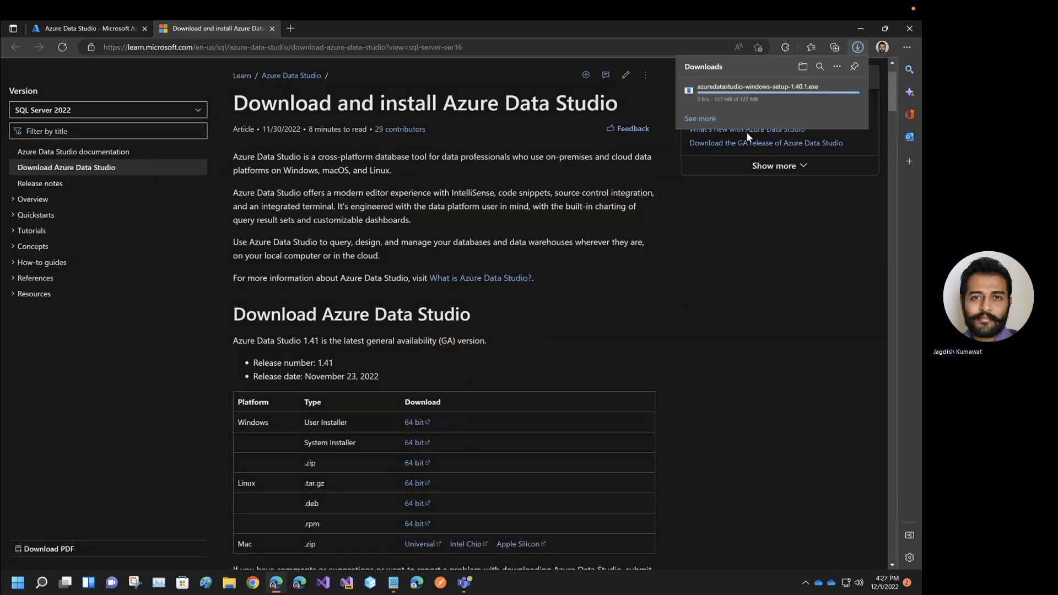
Show the downloaded azuredatastudio-windows-setup-1.40.1 installer in its folder and run it as administrator
mouse_move(818, 100)
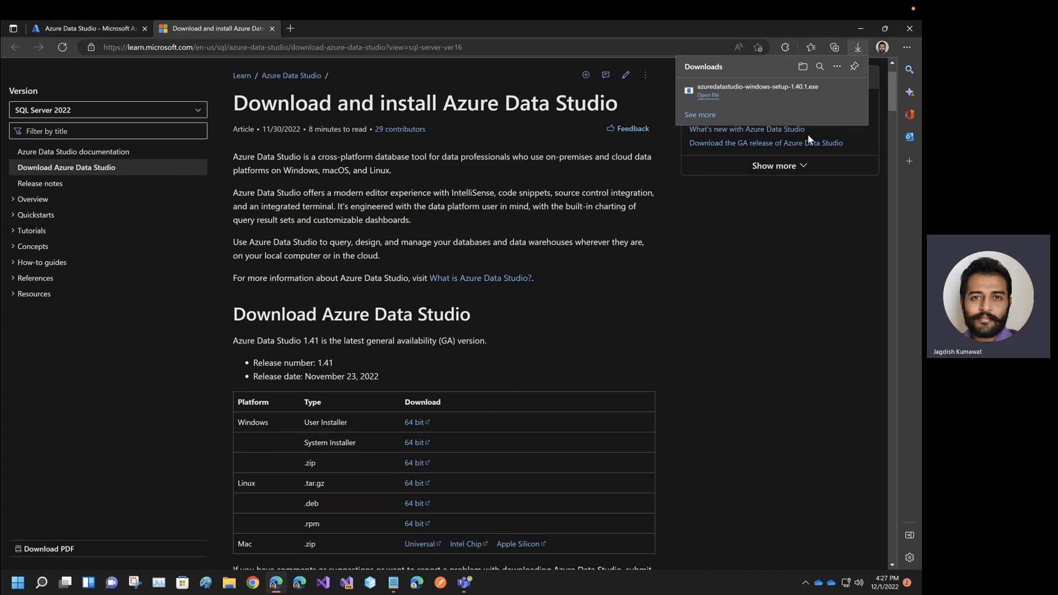
left_click(822, 92)
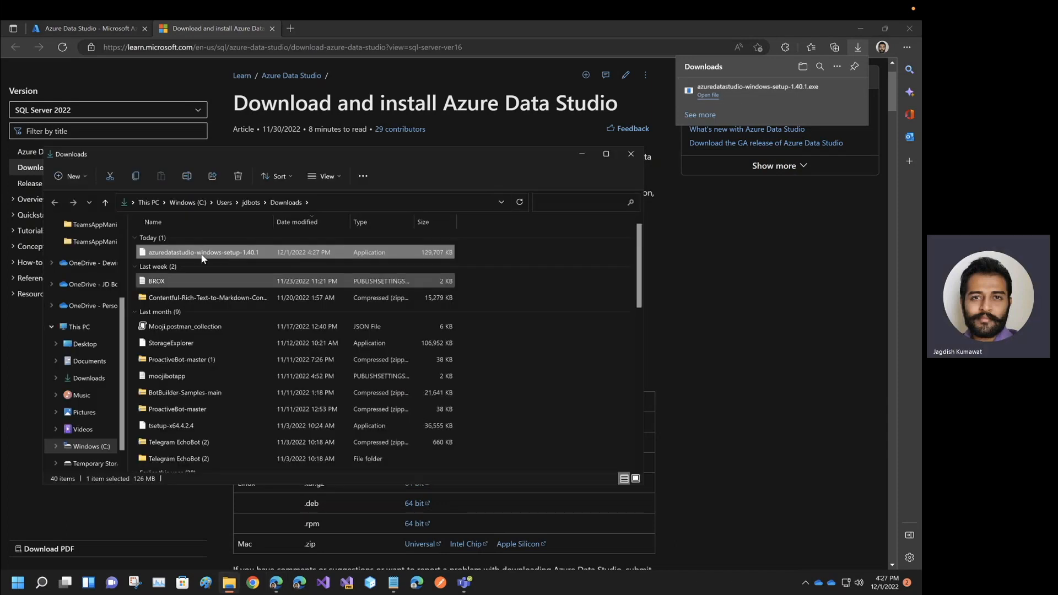
double_click(203, 253)
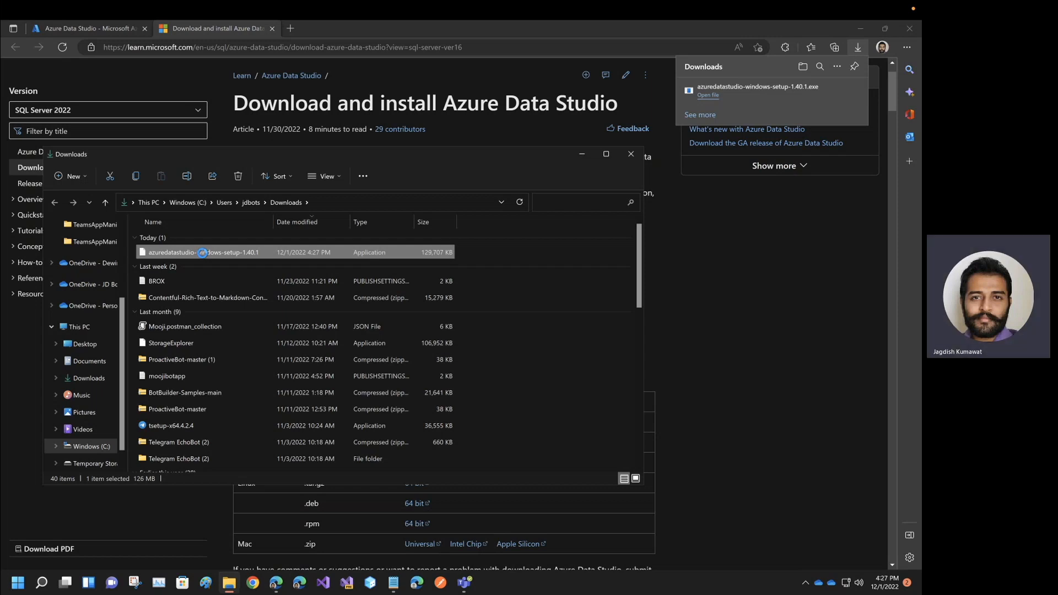
right_click(208, 254)
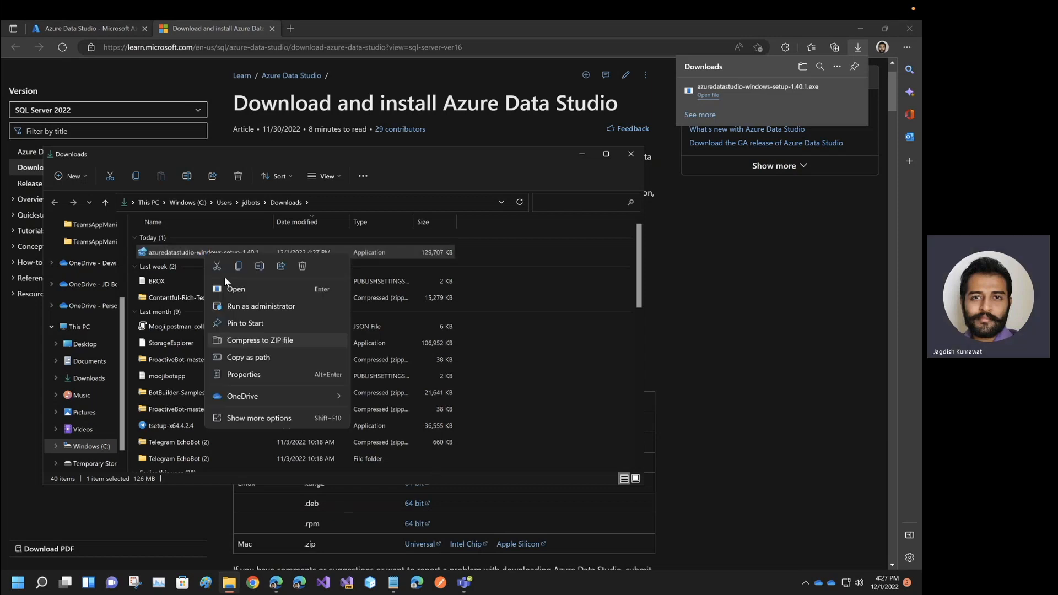
left_click(249, 304)
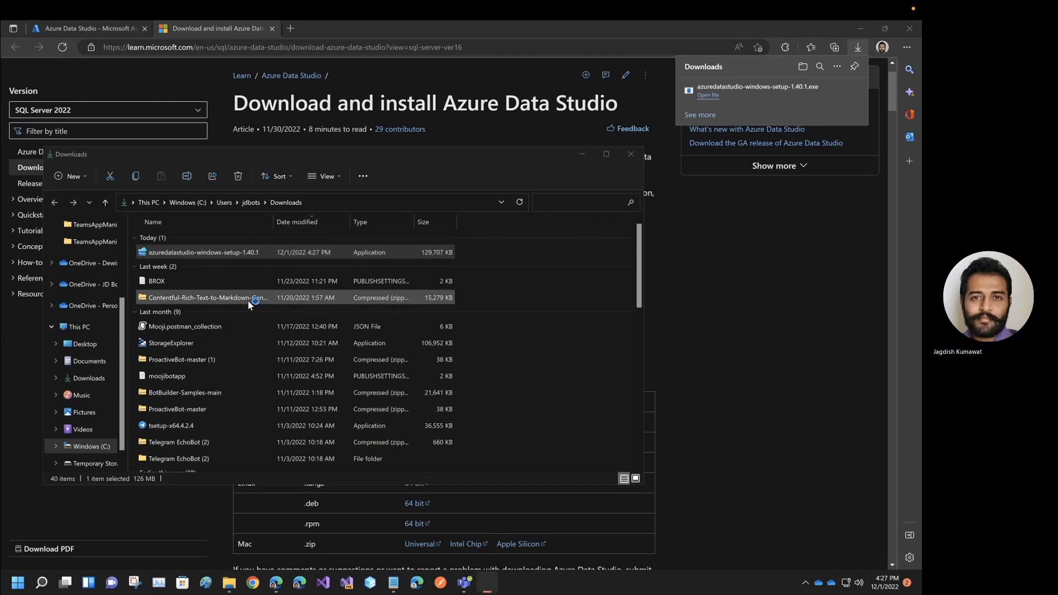
Accept the license agreement and advance through the Azure Data Studio setup with the default settings
left_click(353, 369)
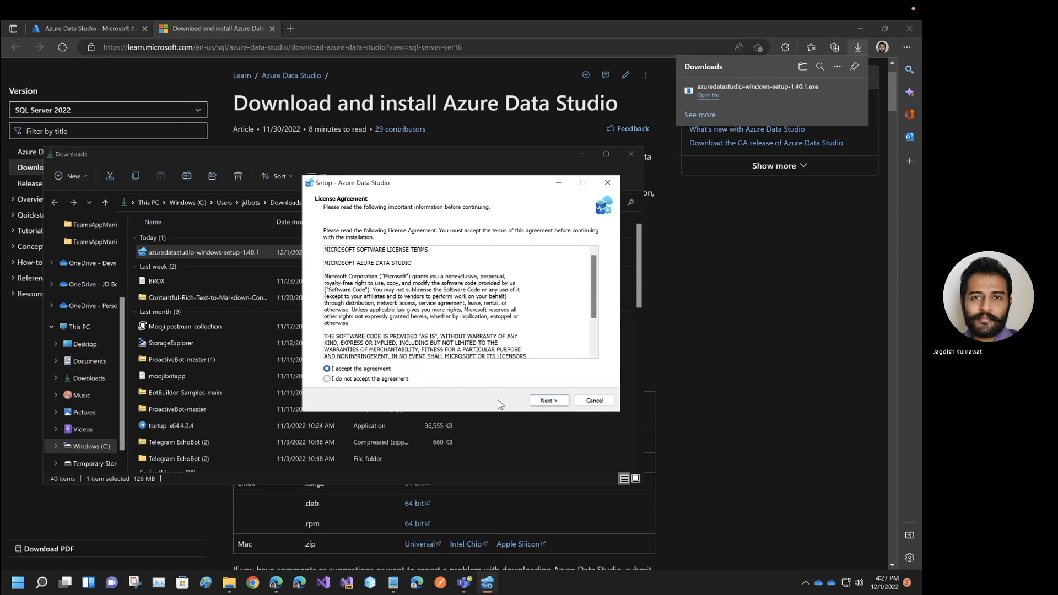
left_click(547, 401)
left_click(547, 400)
left_click(547, 401)
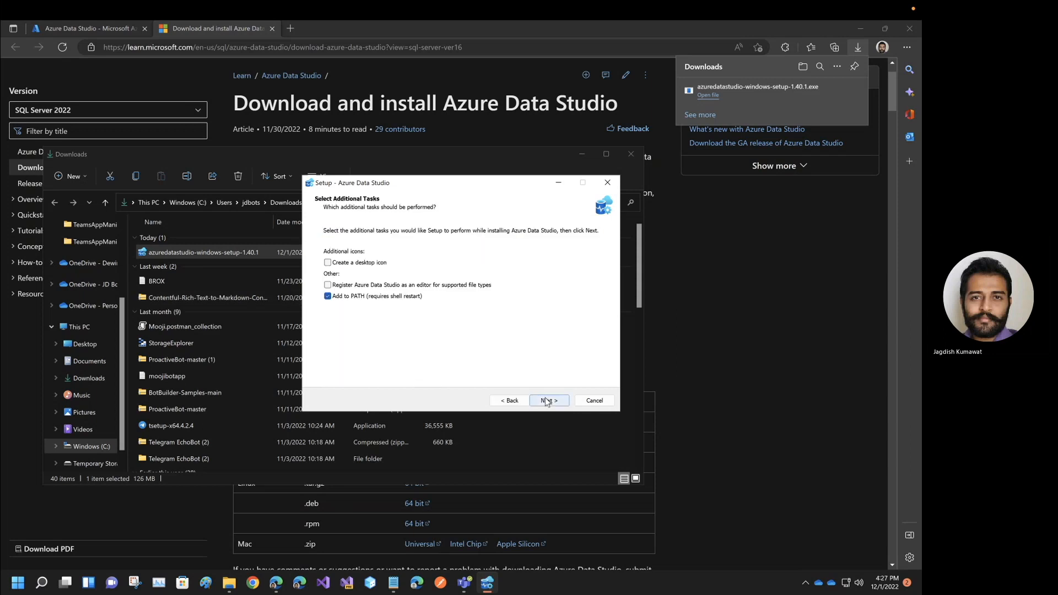
left_click(547, 400)
Go back to the additional tasks, enable the desktop icon and editor registration for supported file types, and start the installation
left_click(509, 401)
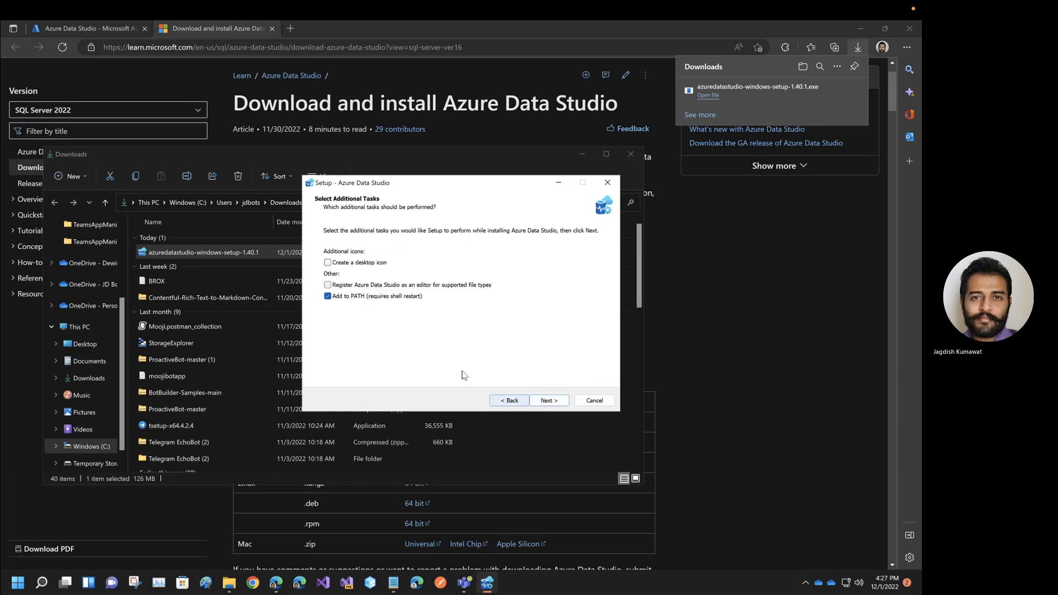
left_click(328, 285)
left_click(327, 263)
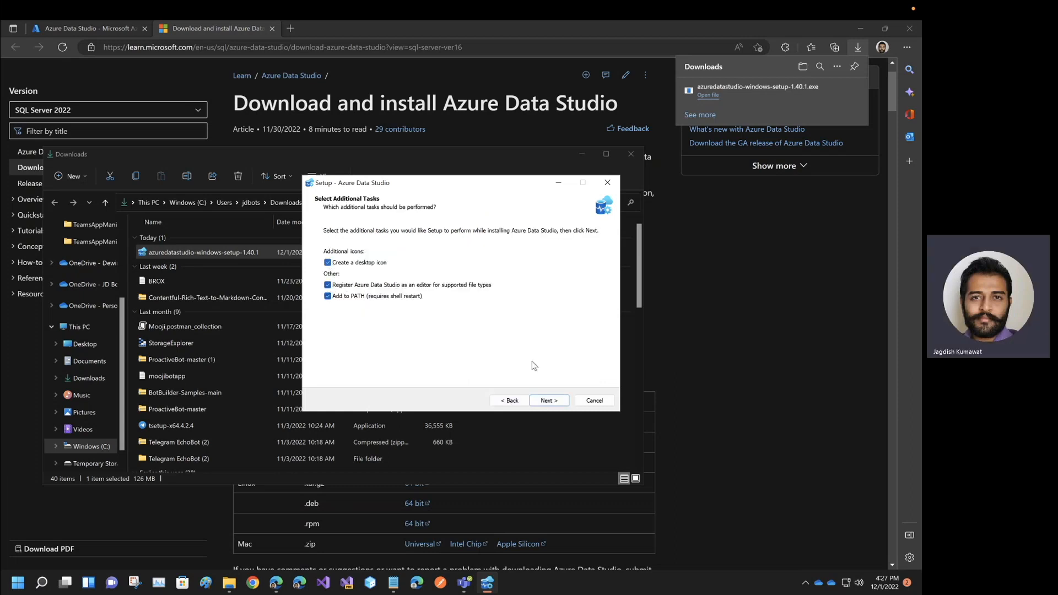
left_click(547, 401)
left_click(547, 401)
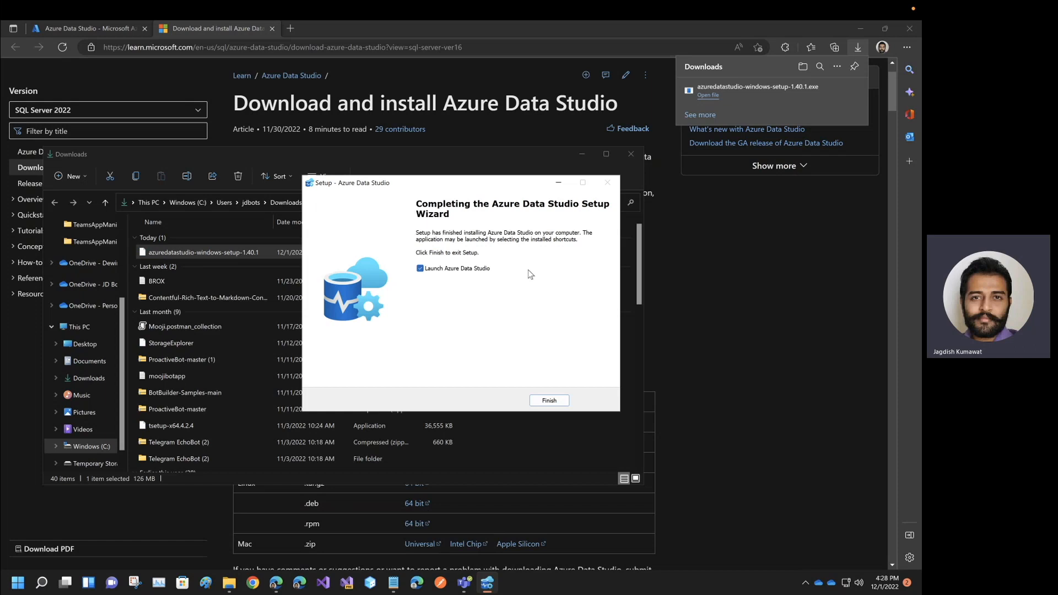
Finish the setup with Launch Azure Data Studio enabled and maximize the program's window
left_click(548, 401)
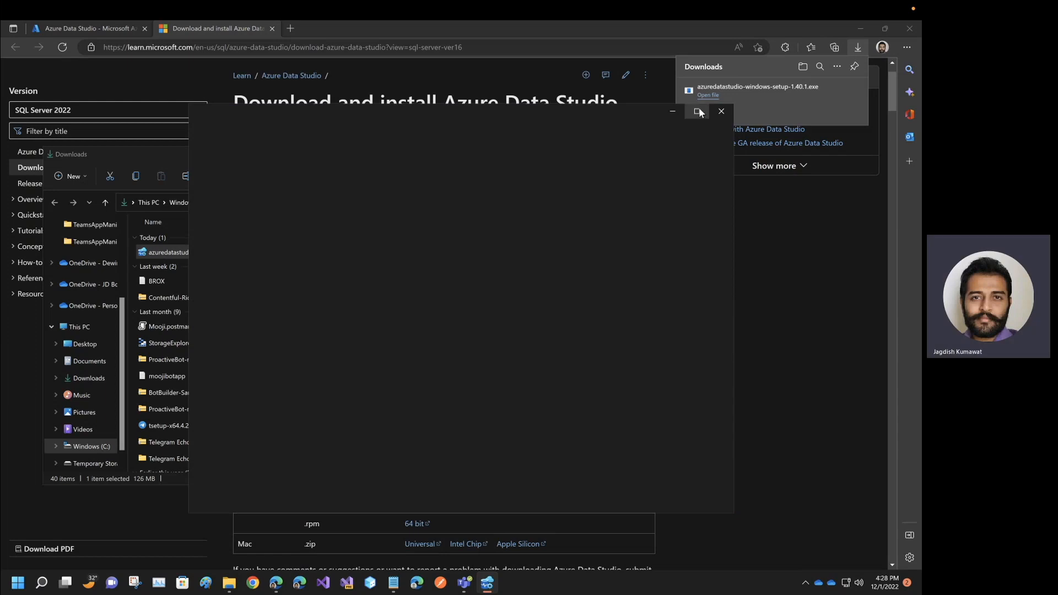
mouse_move(699, 109)
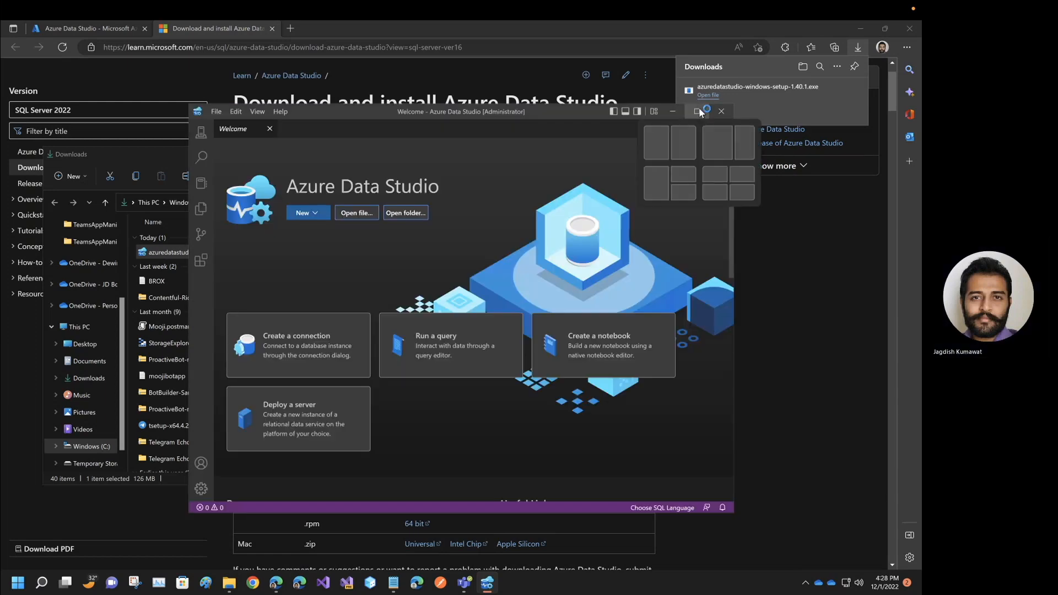
left_click(697, 111)
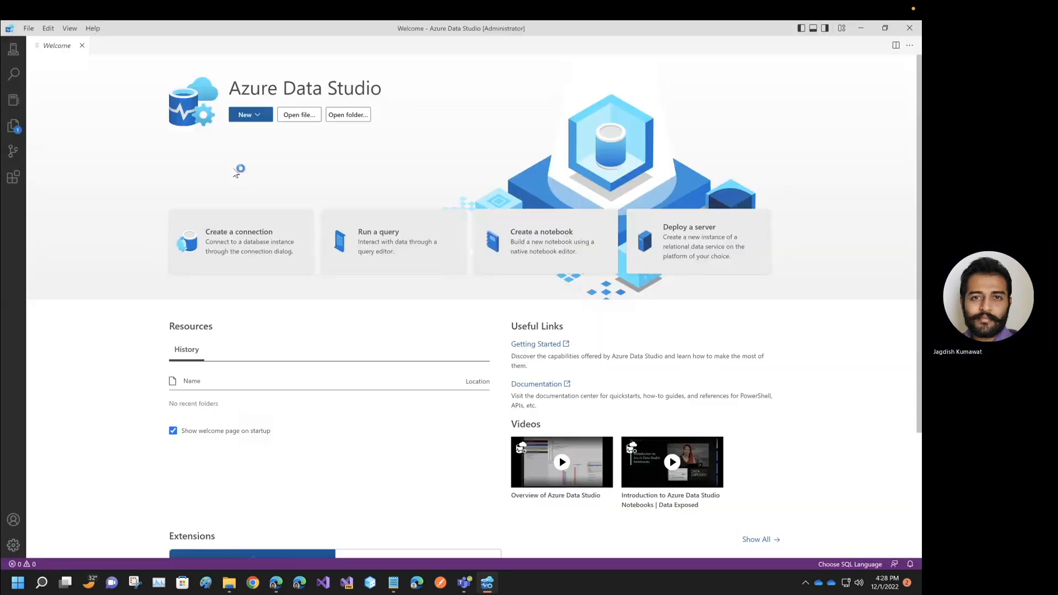
Start a new connection with the Parameters input and dismiss the usage data and preview features notifications
left_click(252, 115)
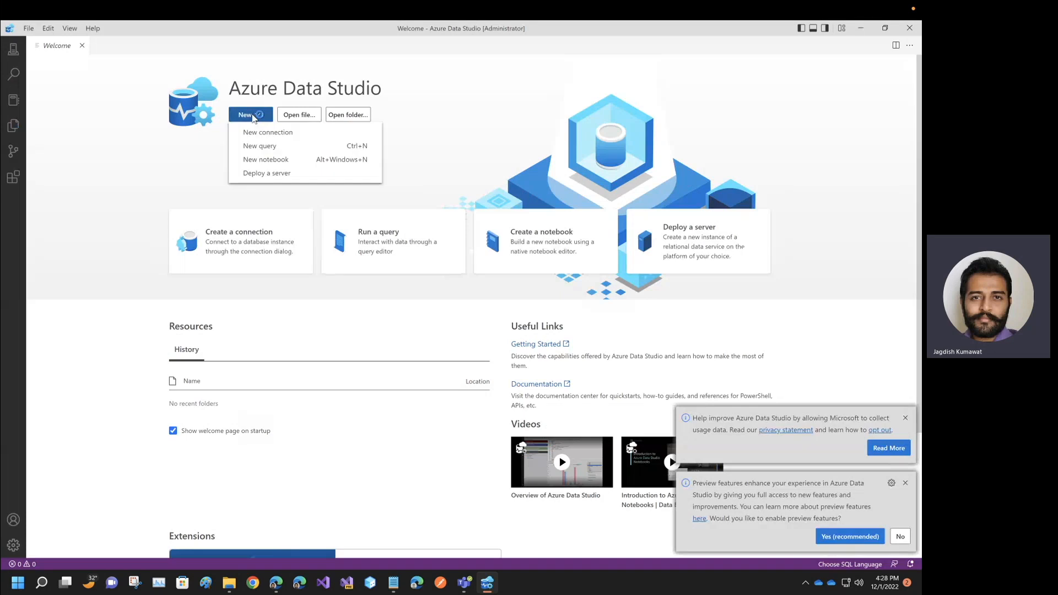
left_click(269, 134)
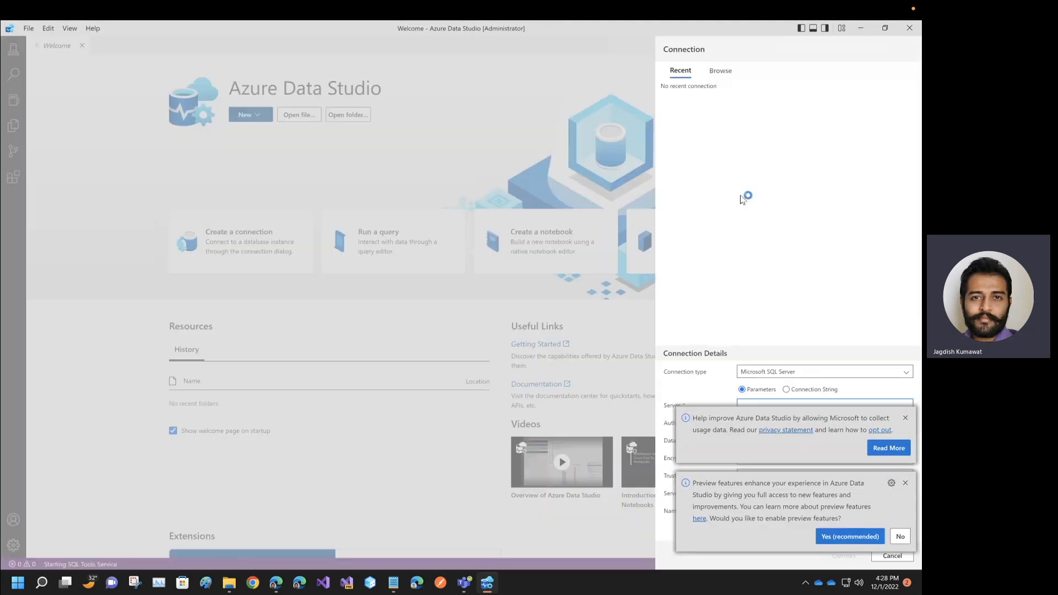
left_click(905, 418)
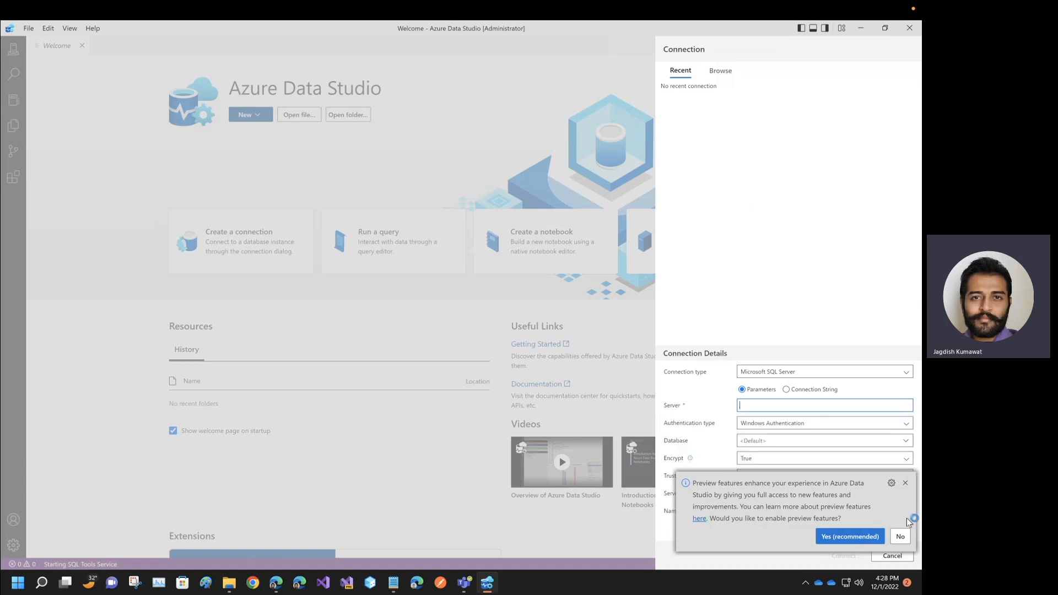
left_click(905, 484)
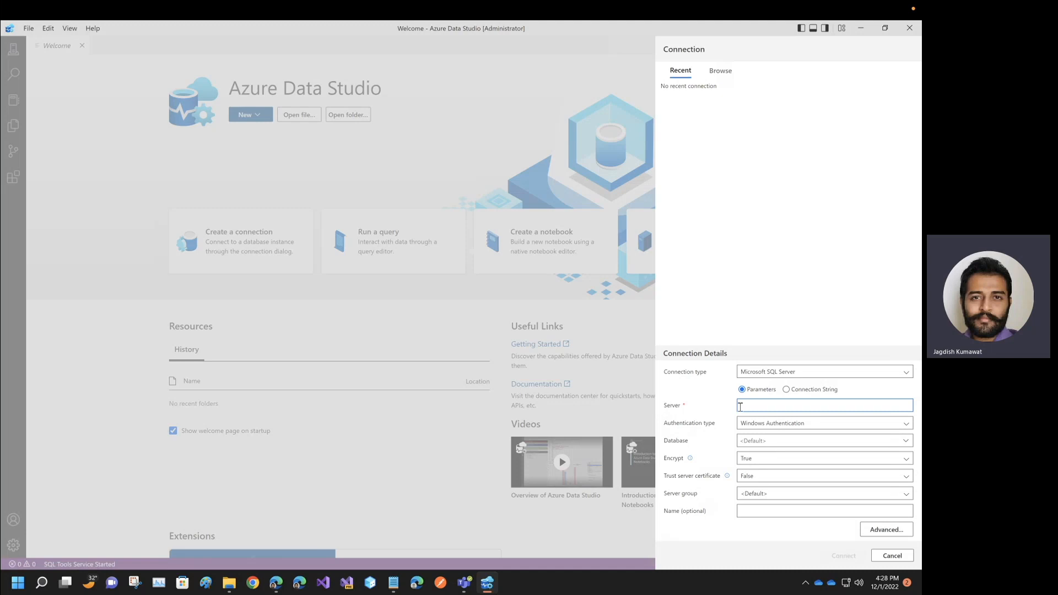
left_click(786, 389)
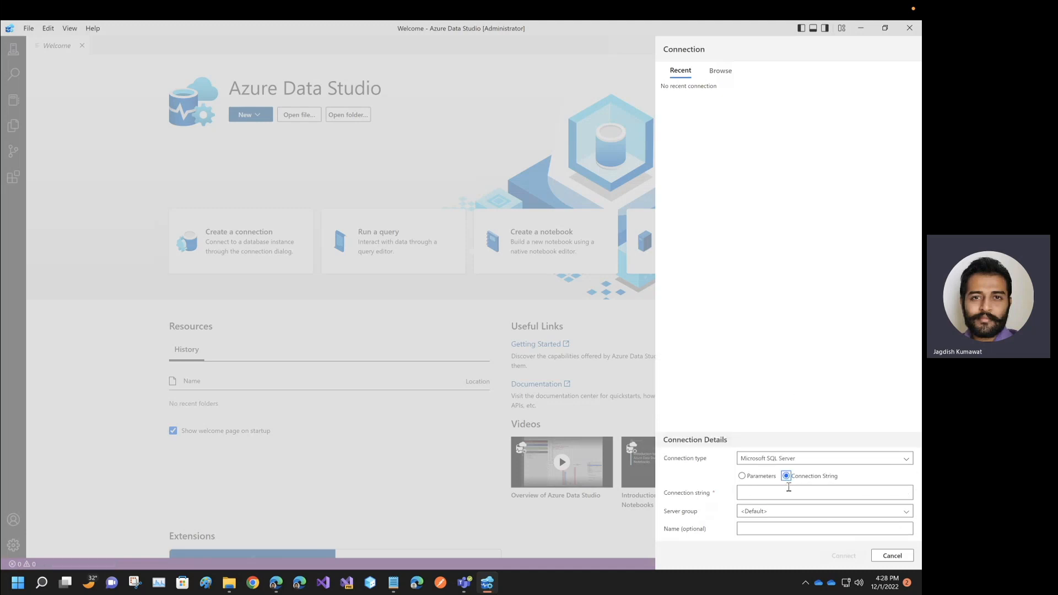
left_click(743, 477)
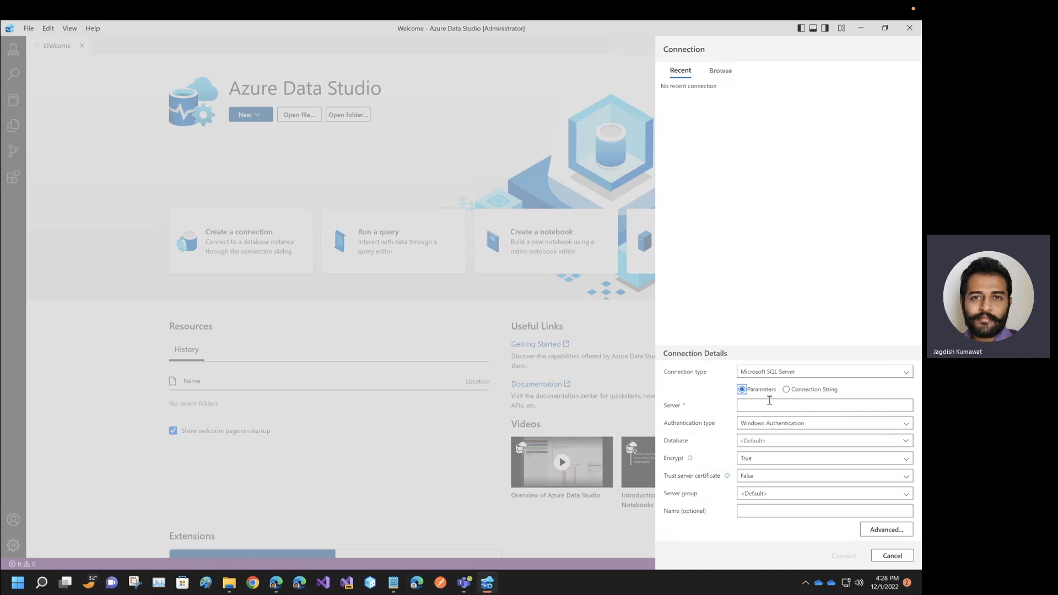
In the Azure portal, open jdtestDB's connection strings, discarding unsaved query edits, and examine the password placeholder in the ADO.NET SQL authentication string
left_click(277, 589)
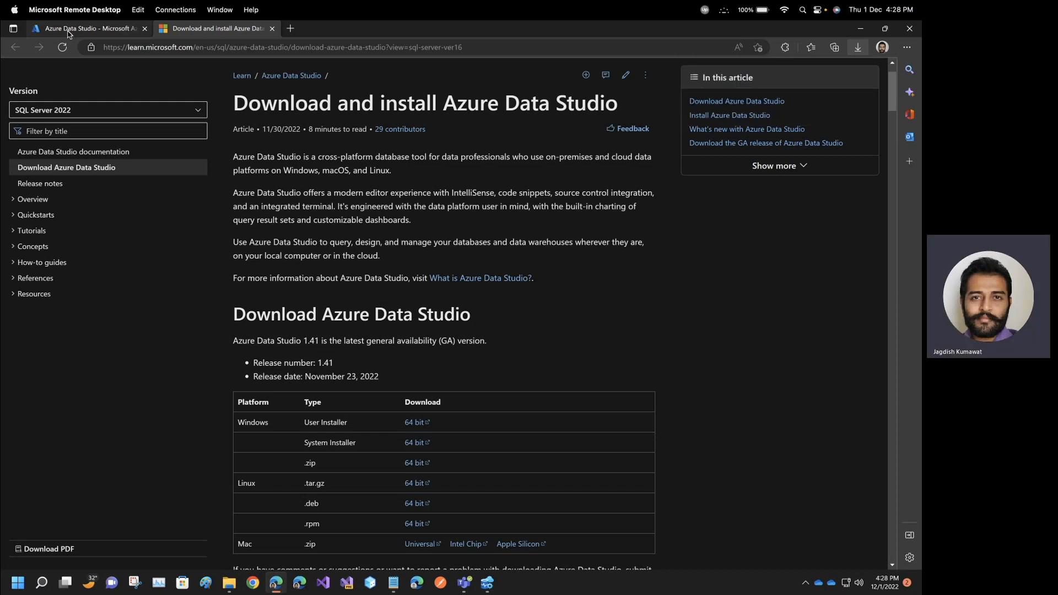
left_click(68, 32)
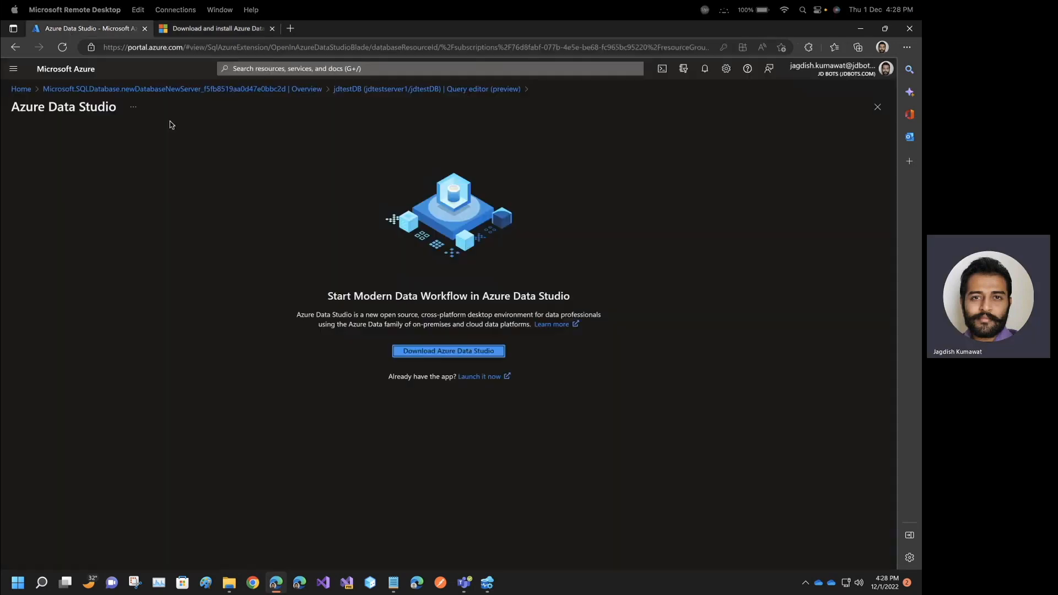
left_click(399, 90)
left_click(66, 298)
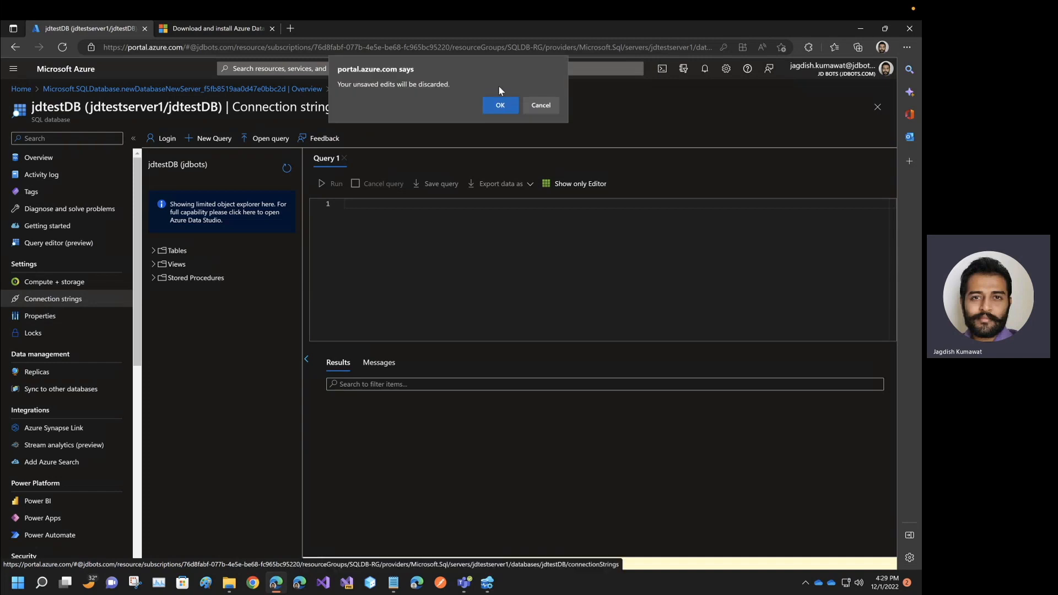
left_click(492, 103)
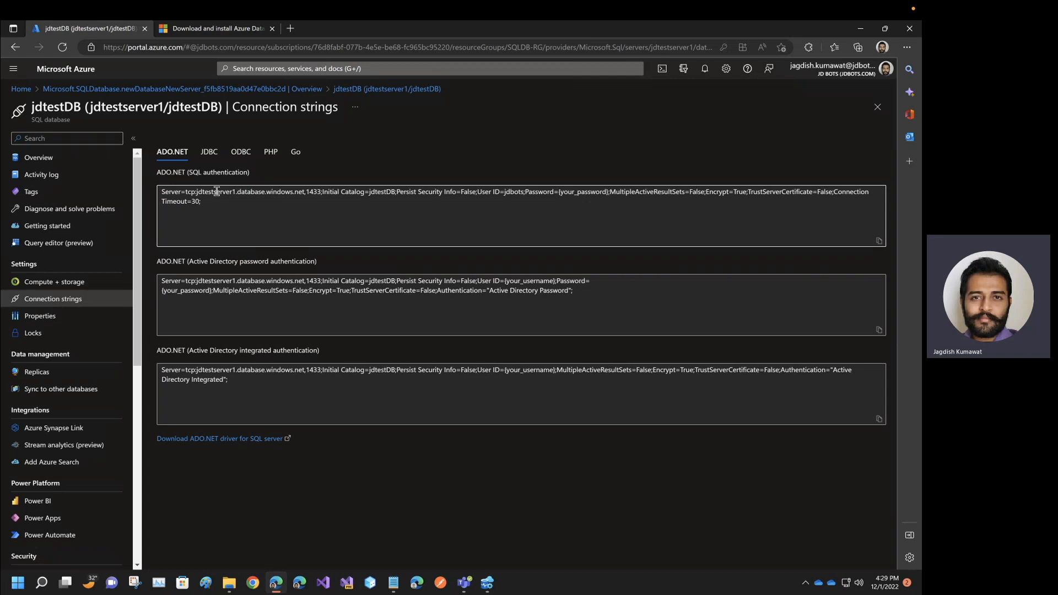
left_click(217, 190)
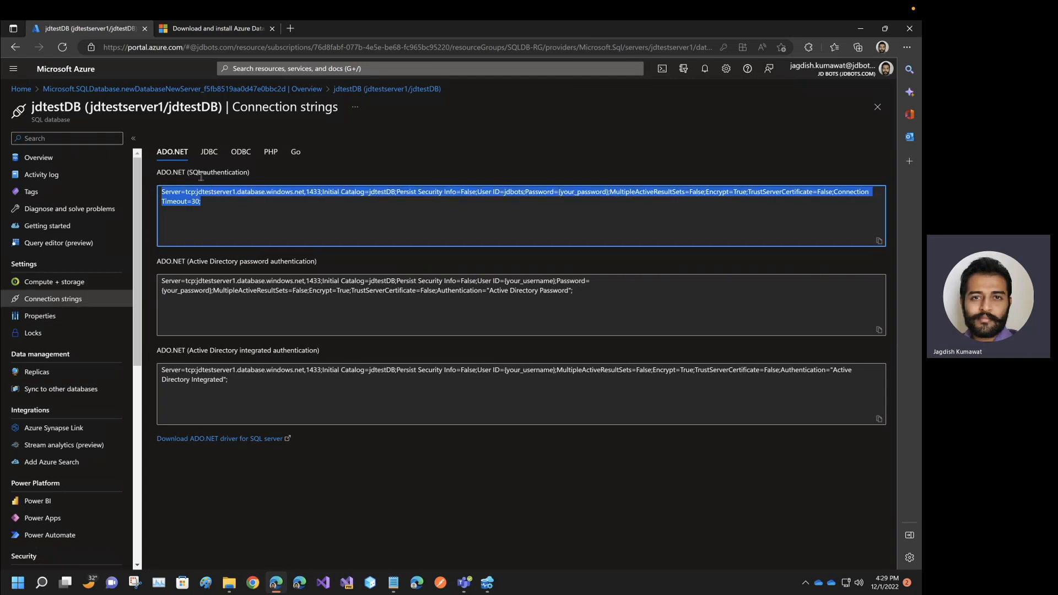
left_click(223, 200)
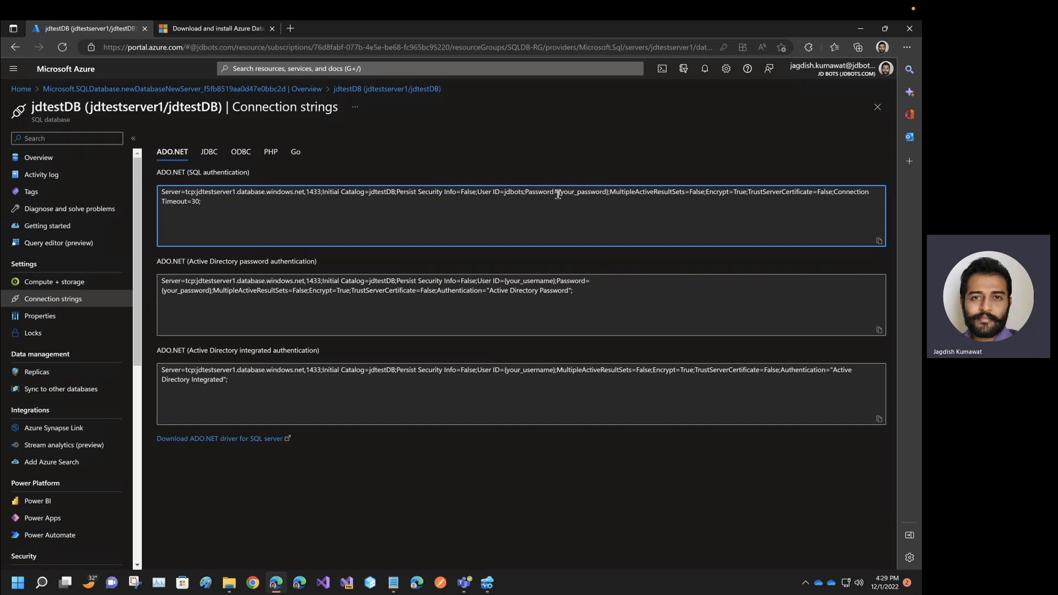
left_click_drag(558, 192, 610, 192)
Switch to Azure Data Studio, check the connection string input option and return to the Server field of the Parameters input
left_click(486, 591)
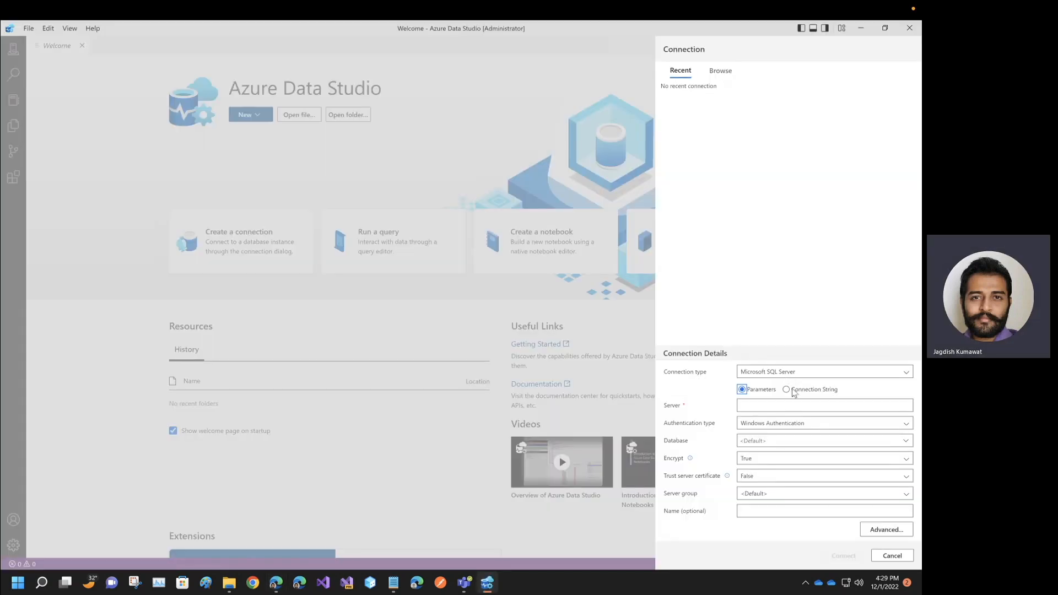
left_click(789, 390)
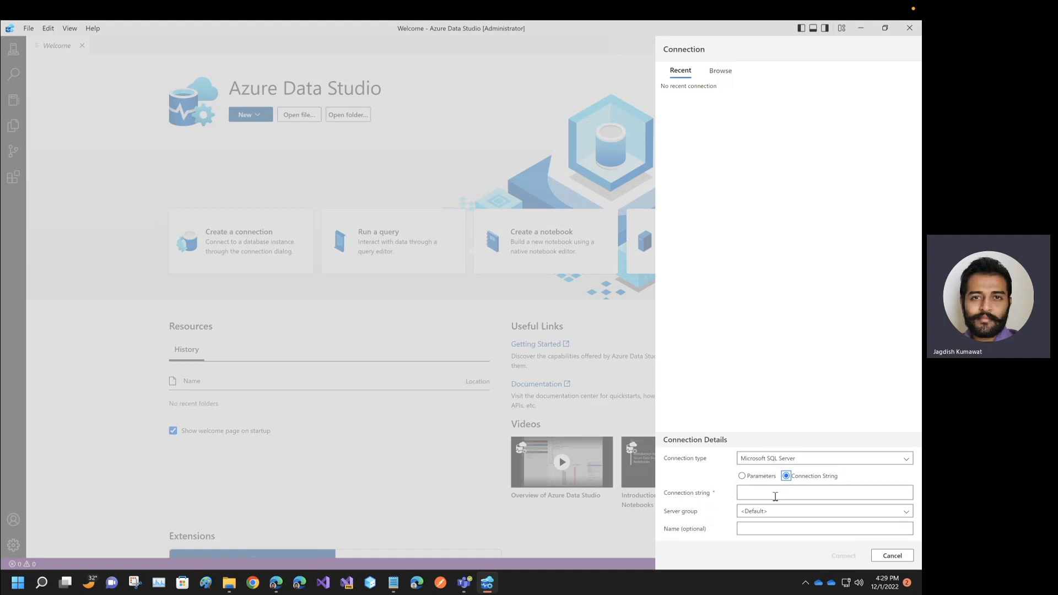
left_click(742, 476)
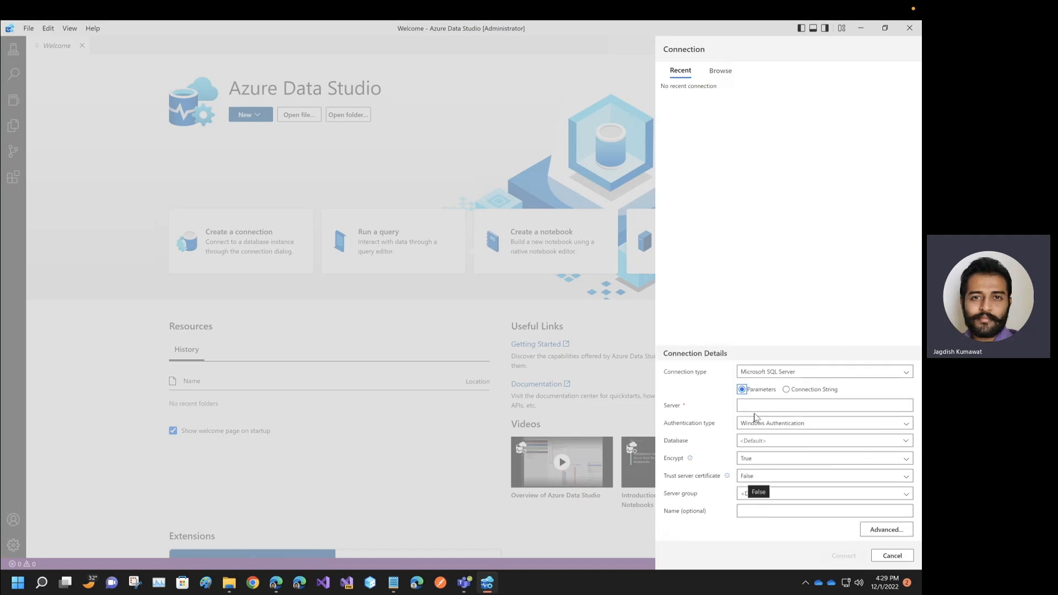
left_click(772, 405)
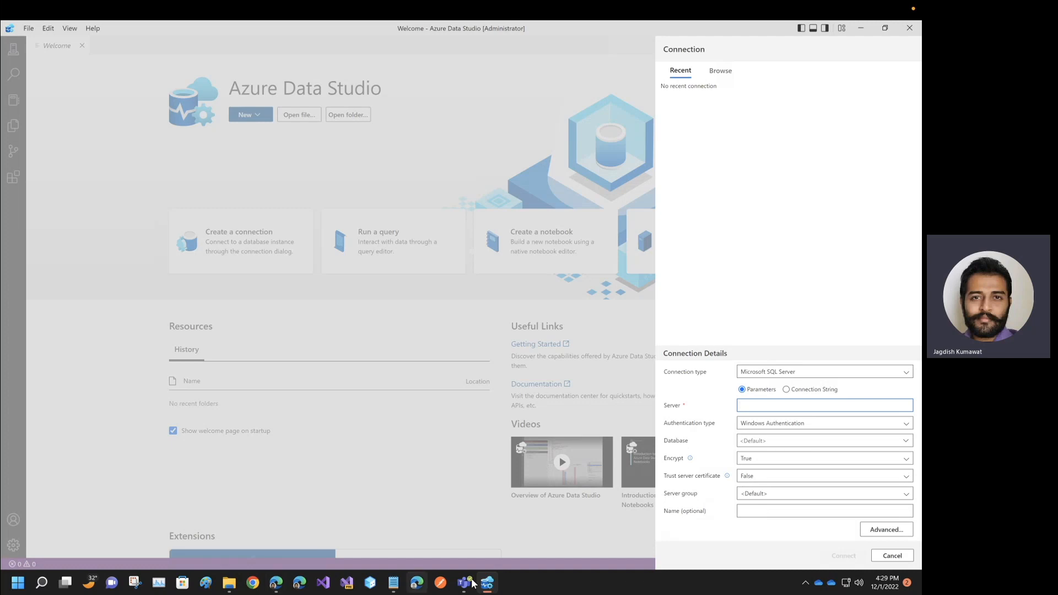
Copy the server name jdtestserver1.database.windows.net from jdtestDB's overview in the Azure portal and enter it as the server in Azure Data Studio's connection details
mouse_move(486, 585)
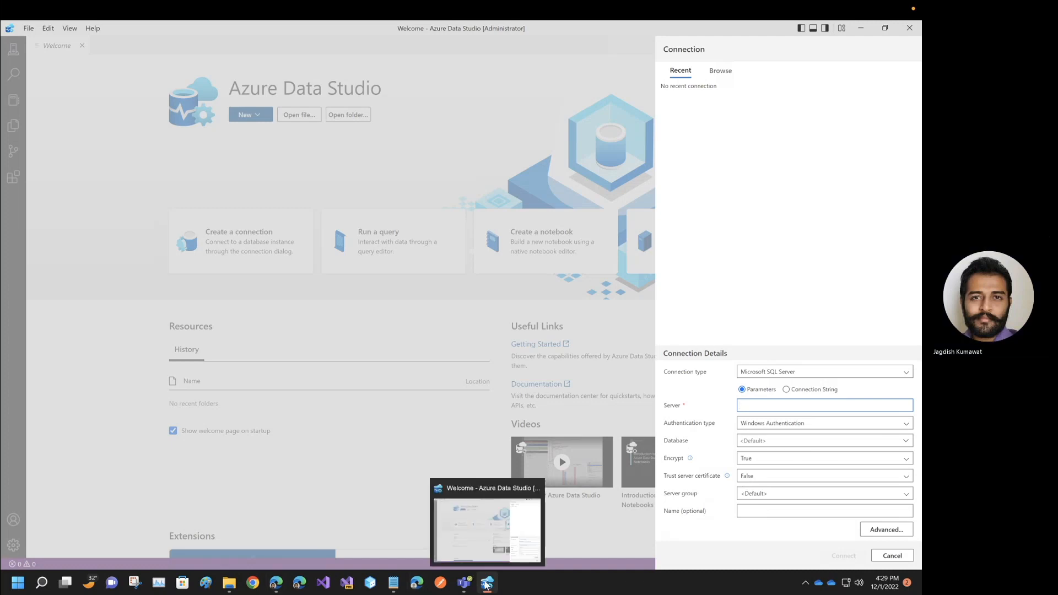
left_click(486, 585)
left_click(46, 160)
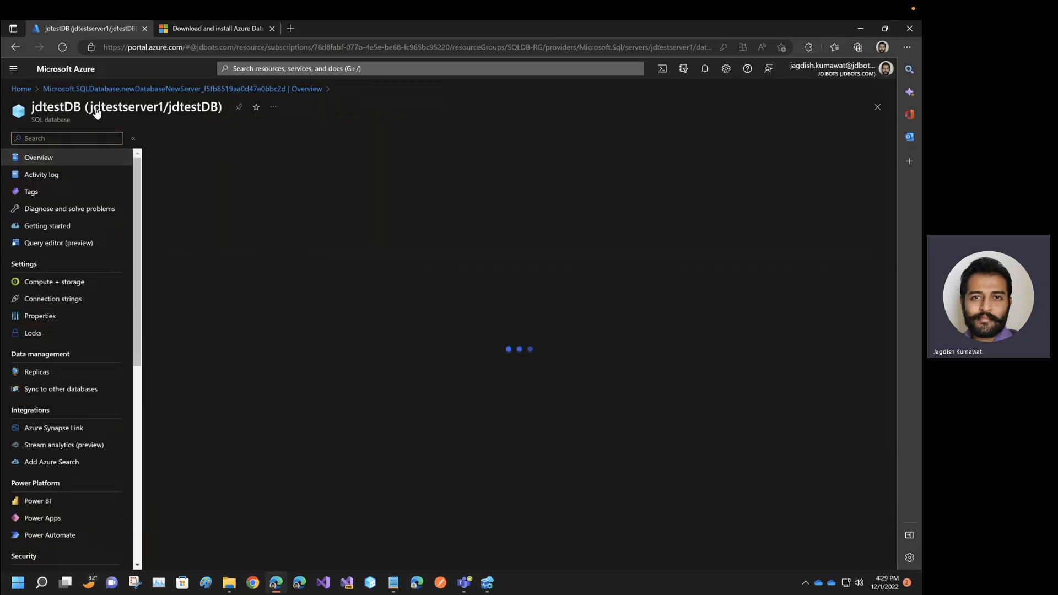
left_click_drag(90, 107, 166, 106)
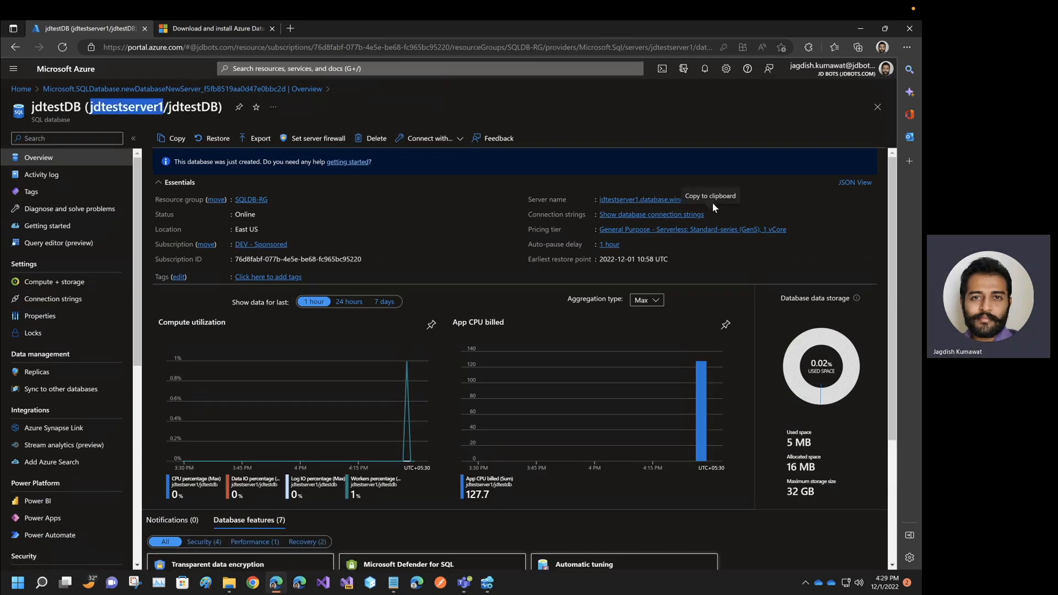
left_click(714, 200)
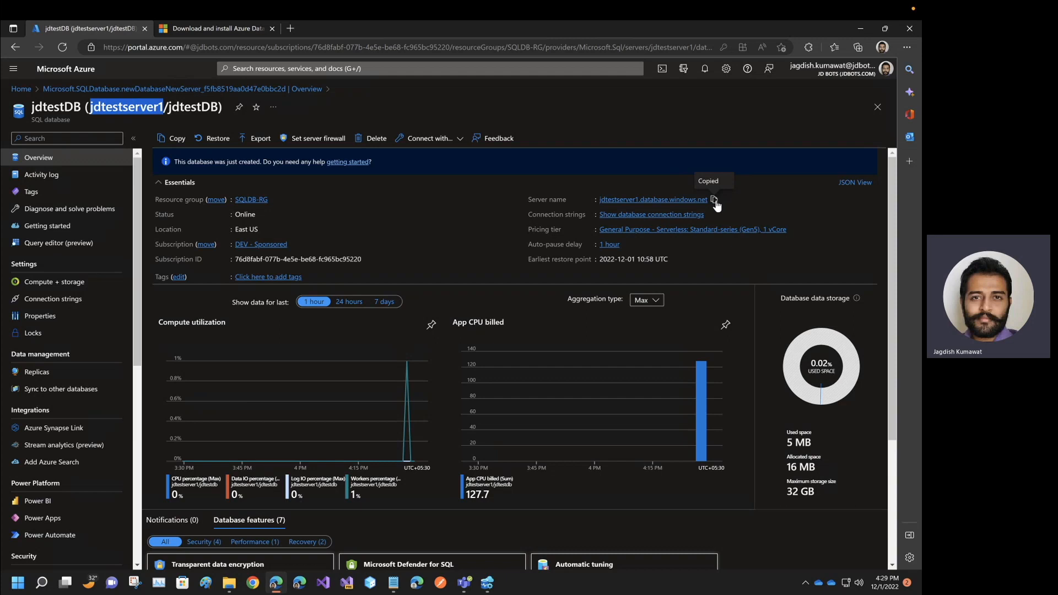
left_click(488, 586)
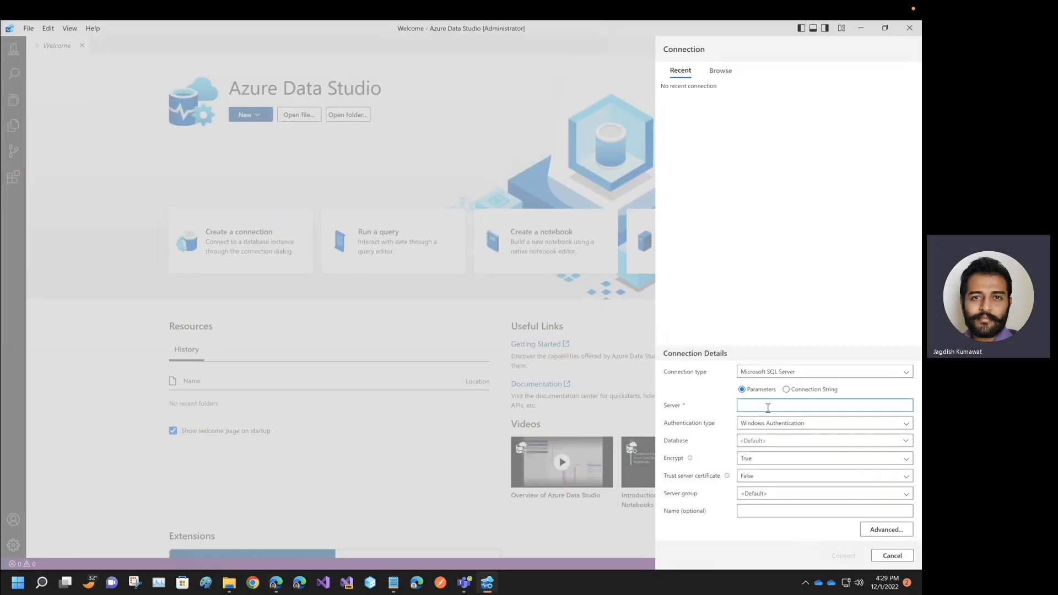
key("ctrl+v")
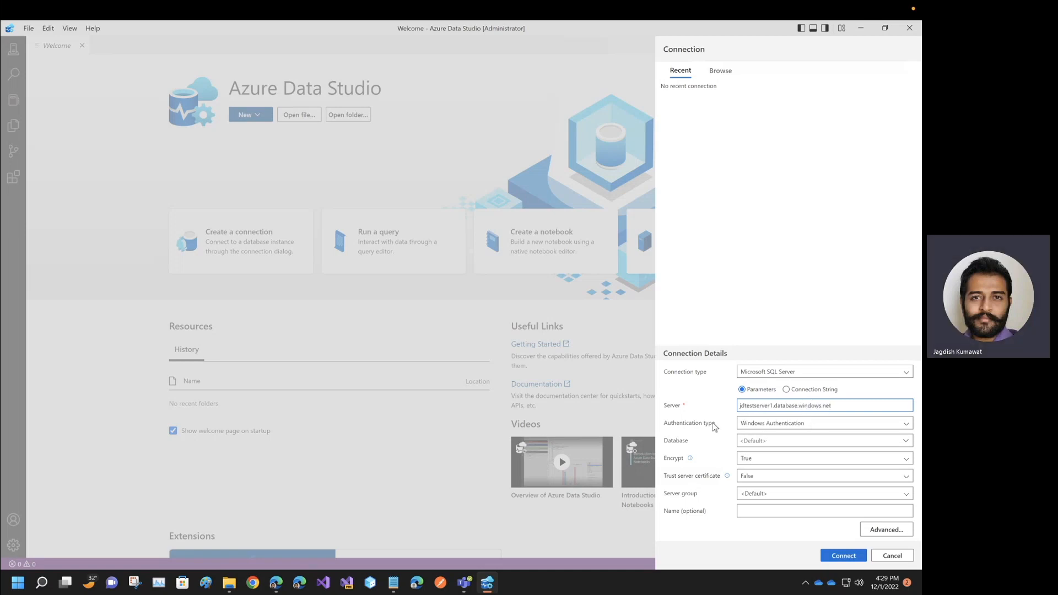
Set the authentication type of the jdtestserver1 connection to SQL Login
left_click(794, 424)
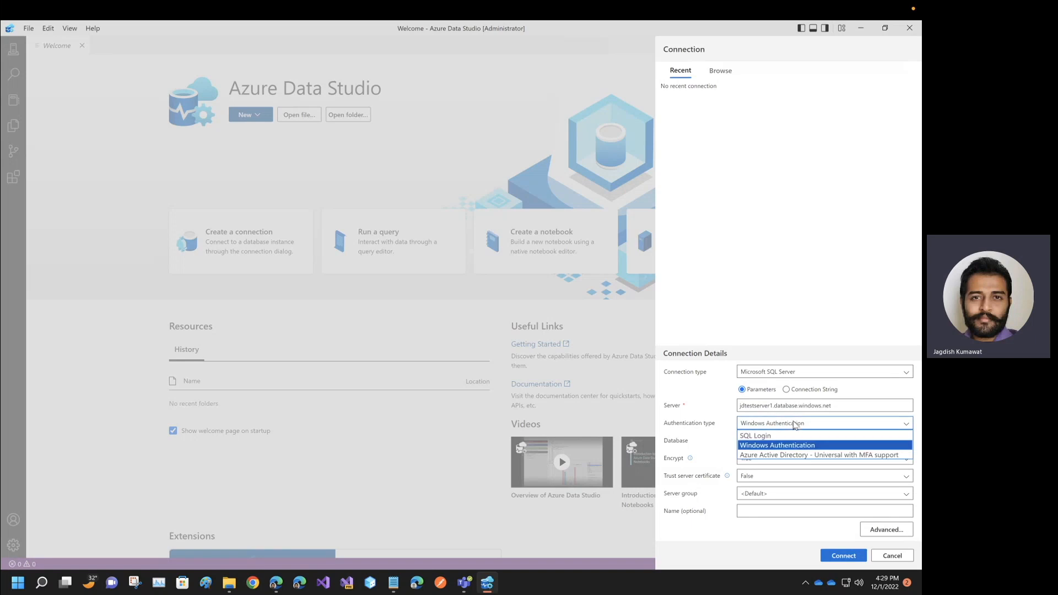
left_click(764, 436)
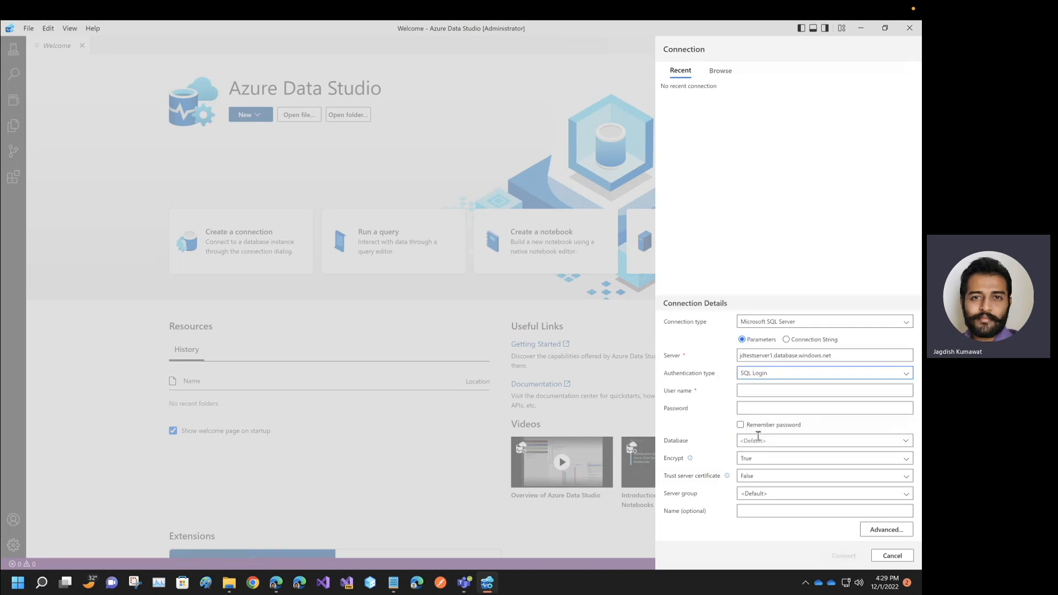
left_click(772, 374)
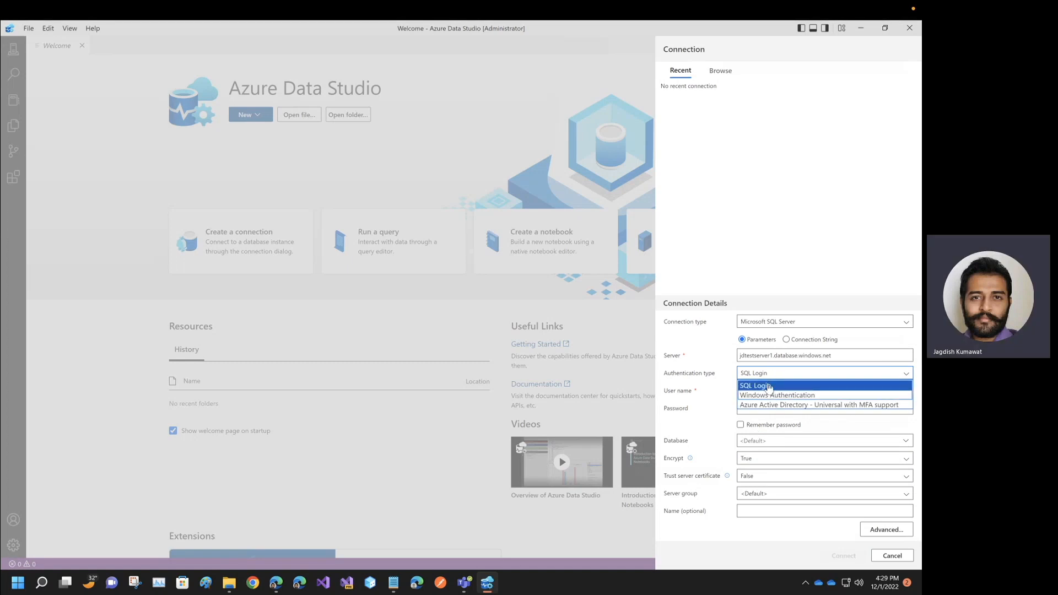
left_click(760, 384)
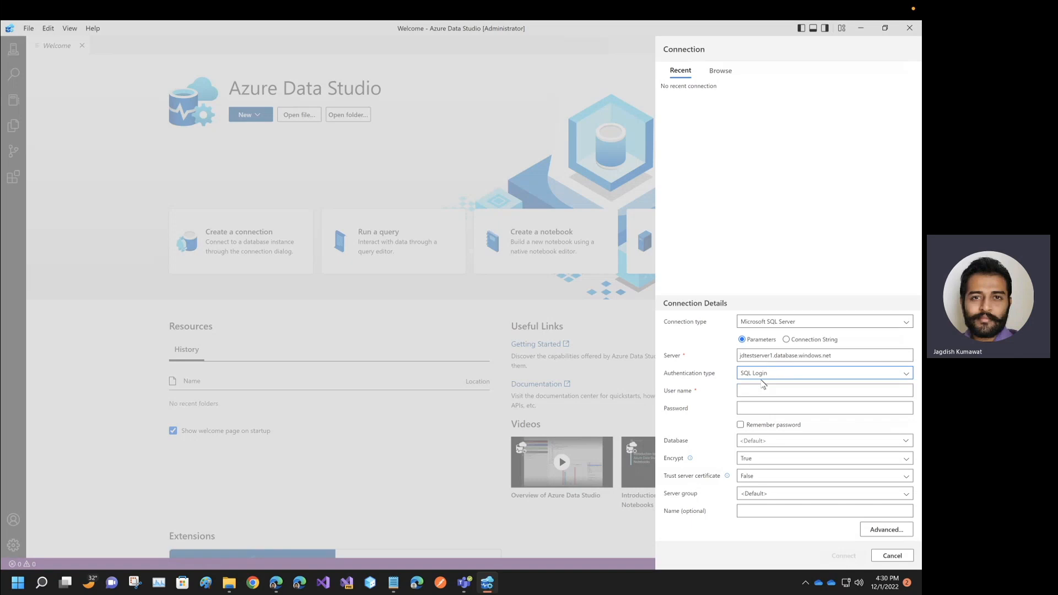
Enter the user name jdbots and the account password for the connection, and have the password remembered
left_click(757, 392)
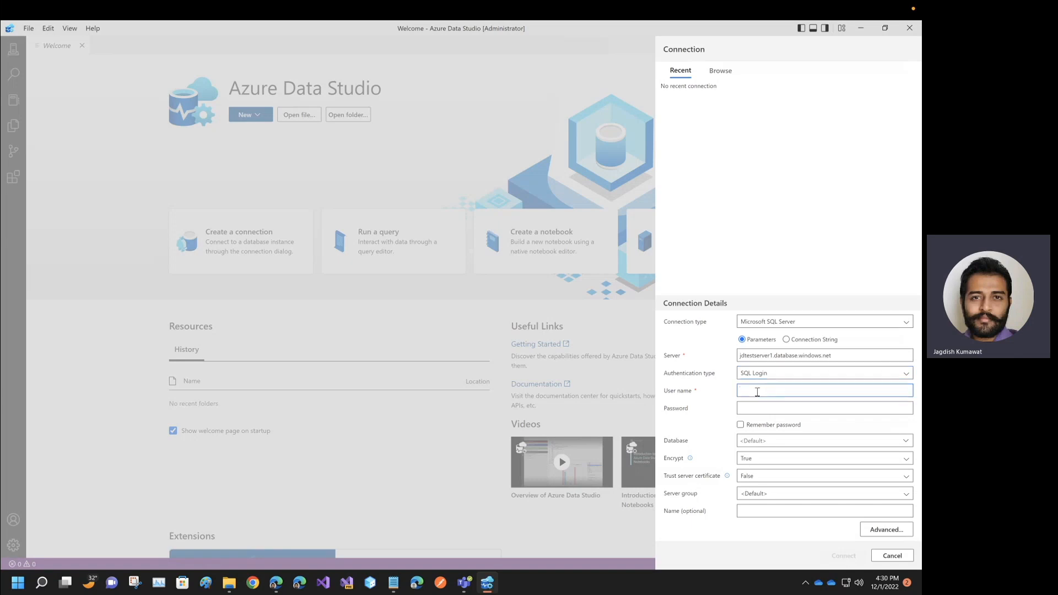
type("jdbots")
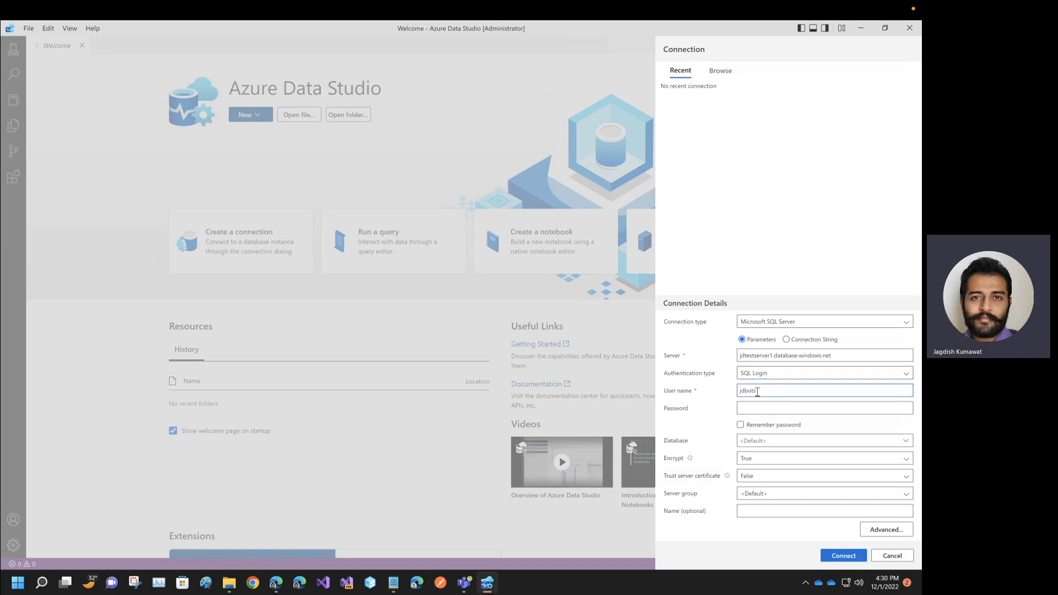
key("Tab")
type("*****")
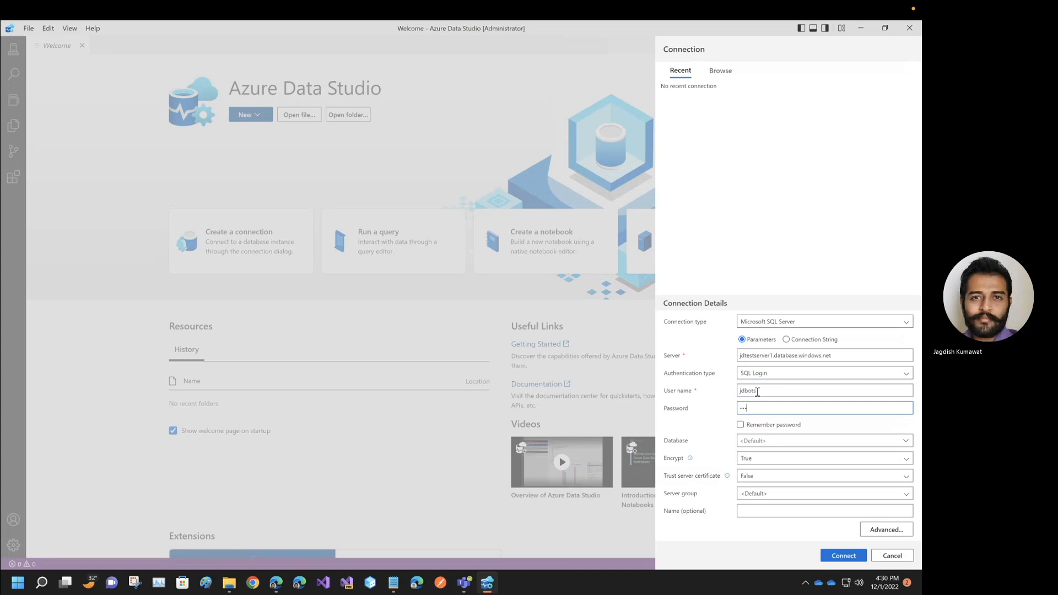
type("*******")
left_click(740, 424)
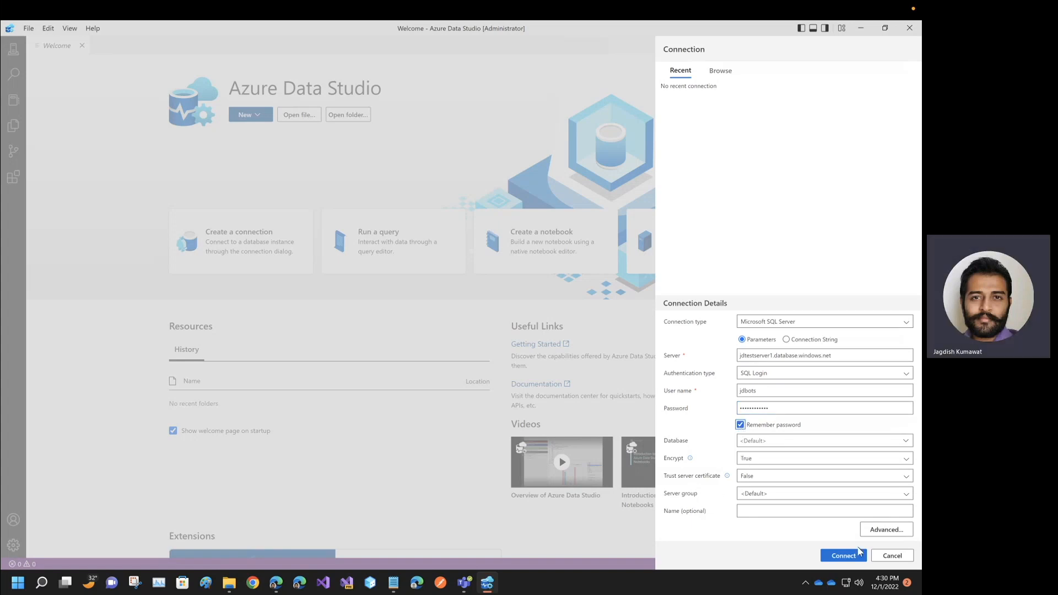
Check the selectable databases, leave the database at <Default> and connect to the server
left_click(842, 558)
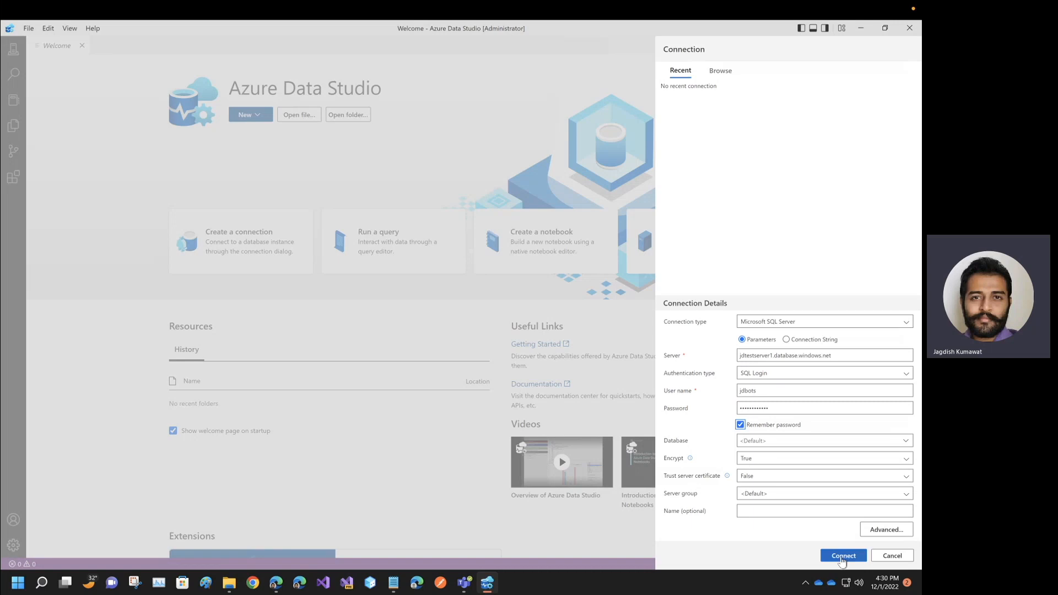
left_click(903, 441)
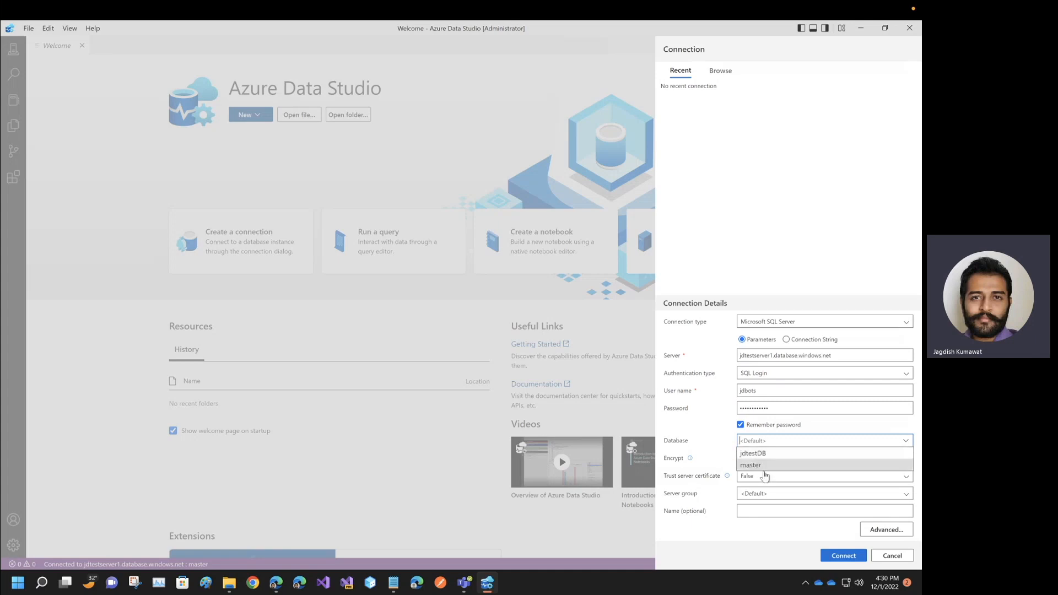
left_click(703, 448)
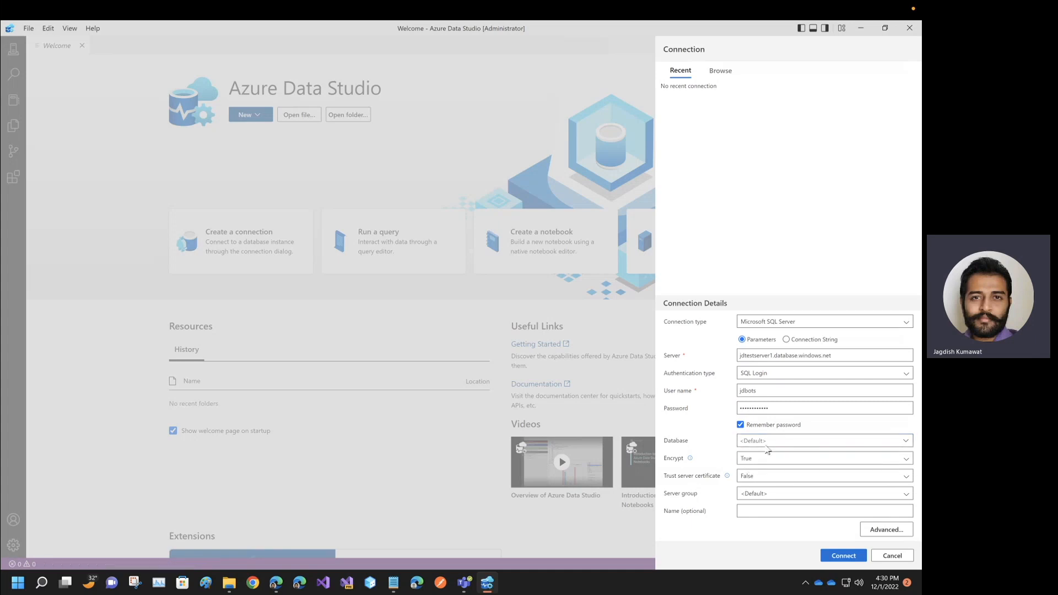
left_click(849, 559)
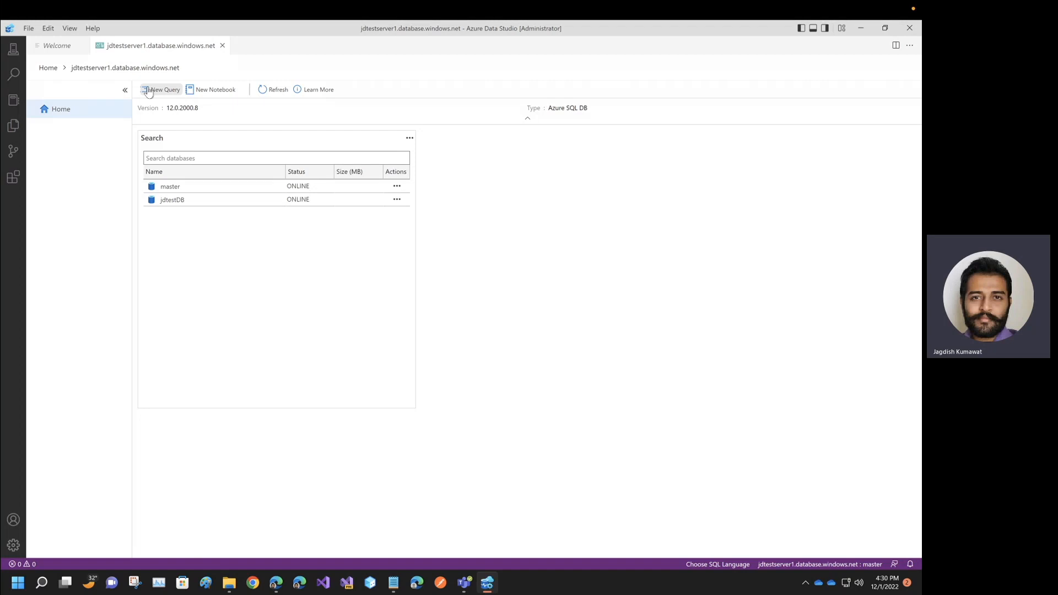
Open a new query on jdtestserver1, check its database list and keep master selected
left_click(148, 90)
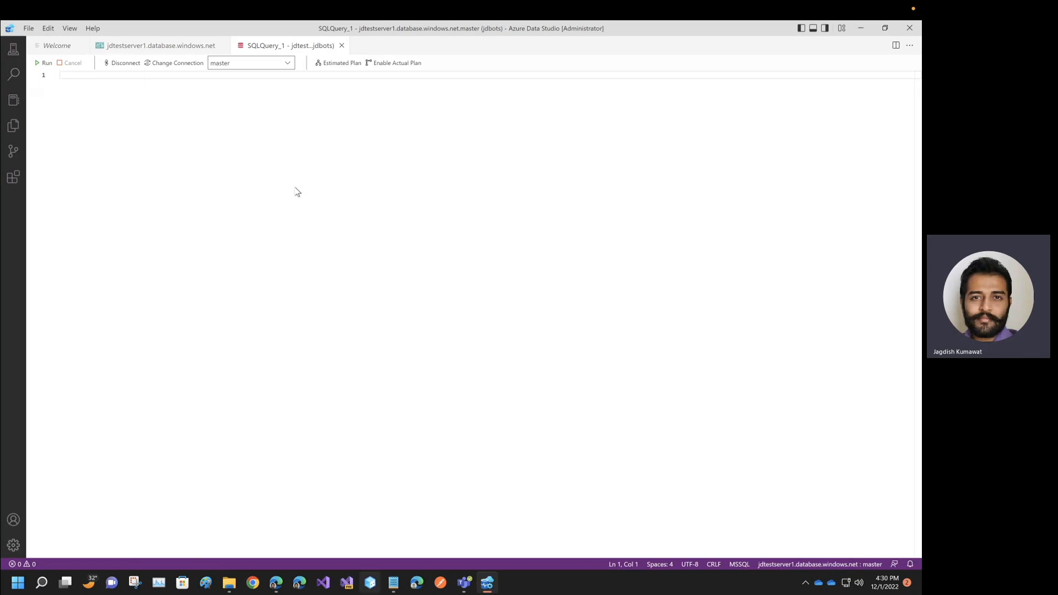
left_click(290, 62)
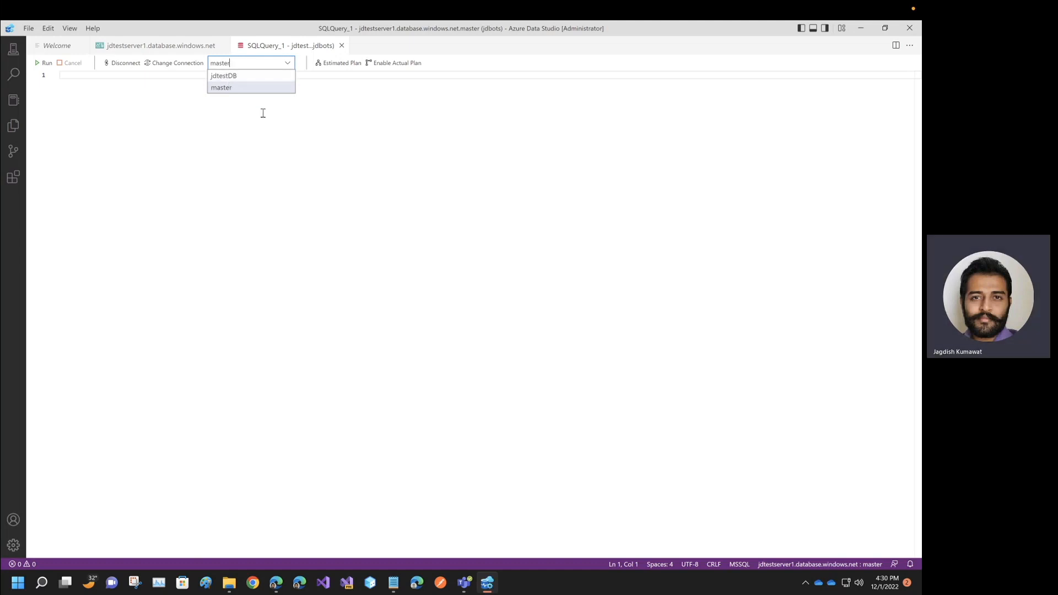
left_click(263, 181)
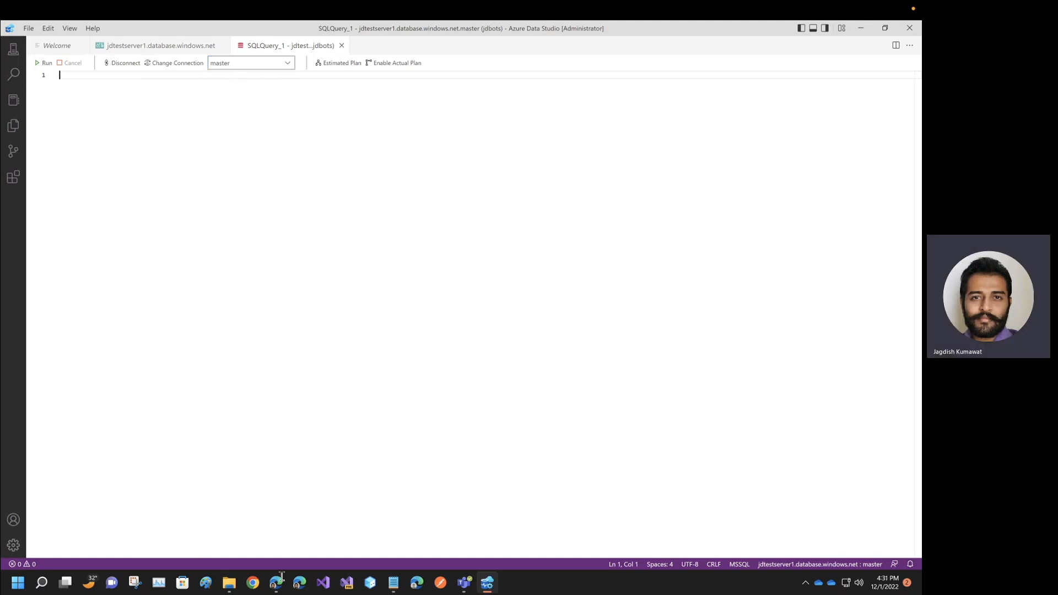
Copy the master database's CREATE LOGIN and CREATE USER statements, including the login password, from Notepad into the Azure Data Studio query
left_click(394, 583)
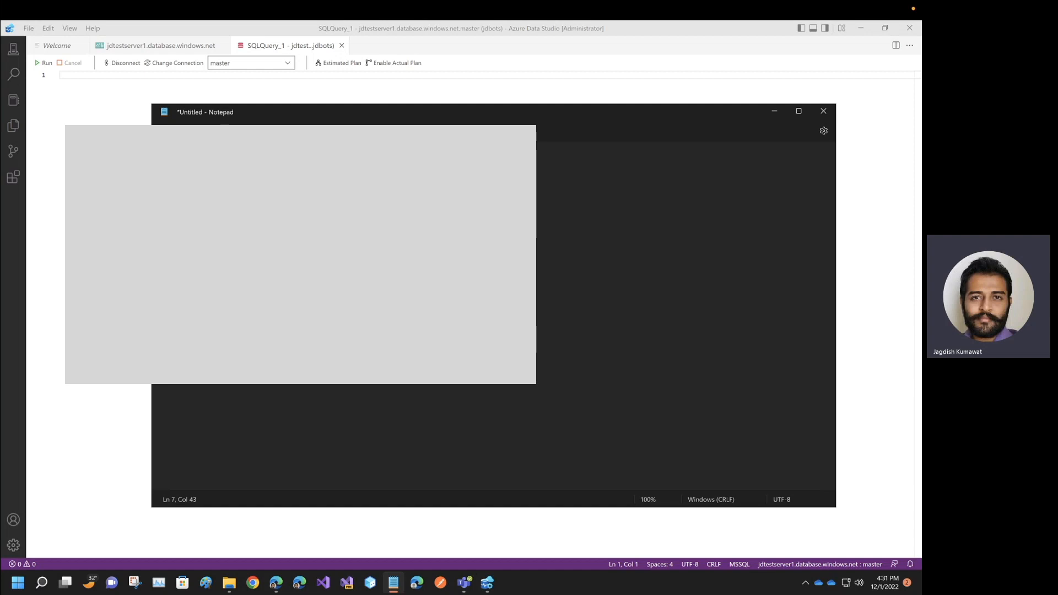
left_click(161, 171)
key("shift+End")
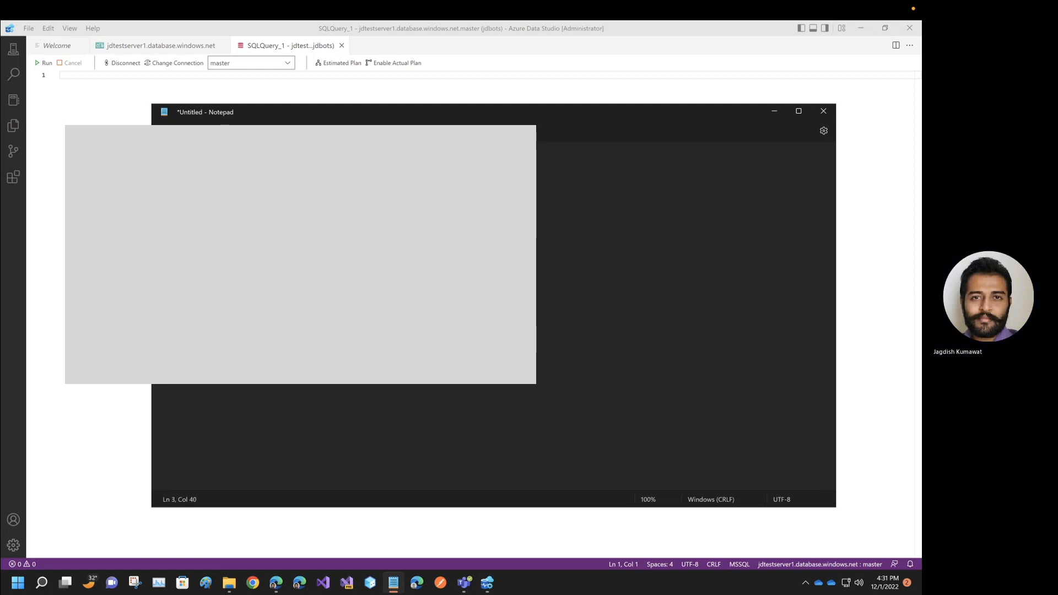
left_click(78, 122)
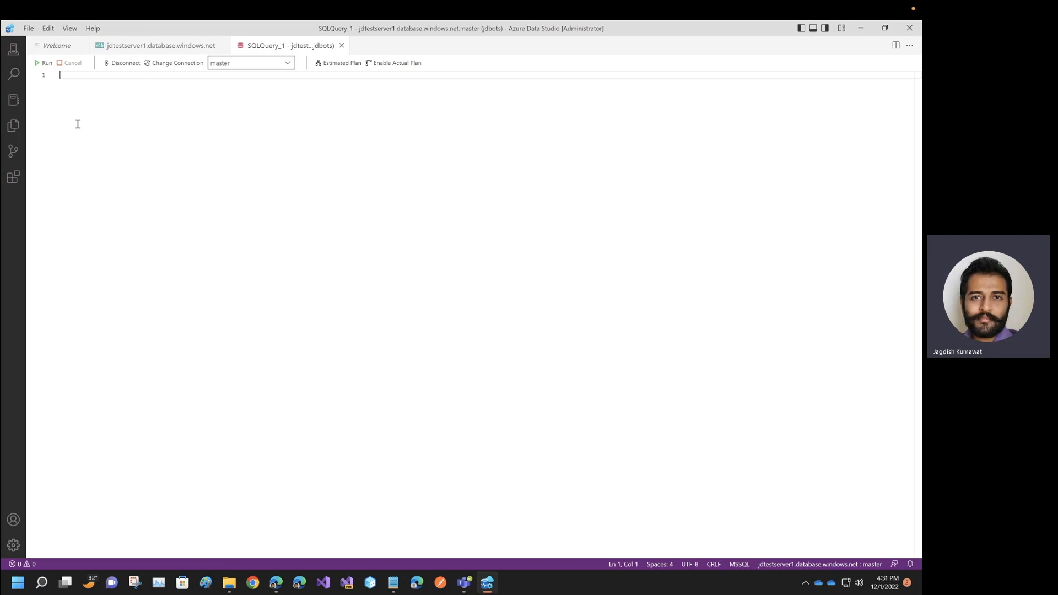
key("ctrl+v")
Replace the curly quotation marks around the password in the CREATE LOGIN statement with straight single quotes
key("Up")
key("Left")
key("BackSpace")
type("'")
left_click(242, 75)
key("BackSpace")
type("'")
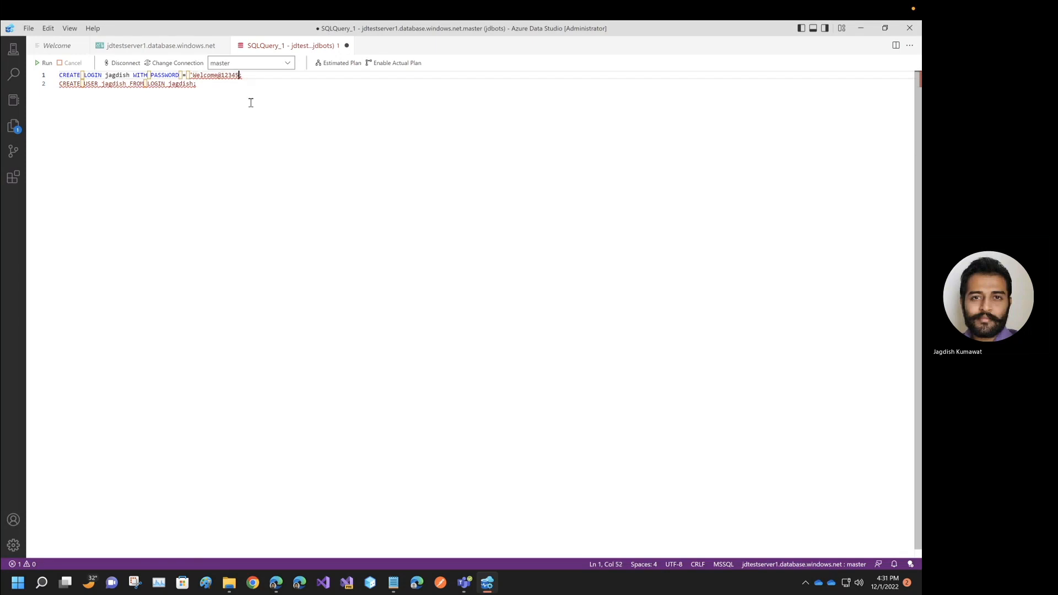
Run the CREATE LOGIN and CREATE USER statements on the master database
left_click(199, 83)
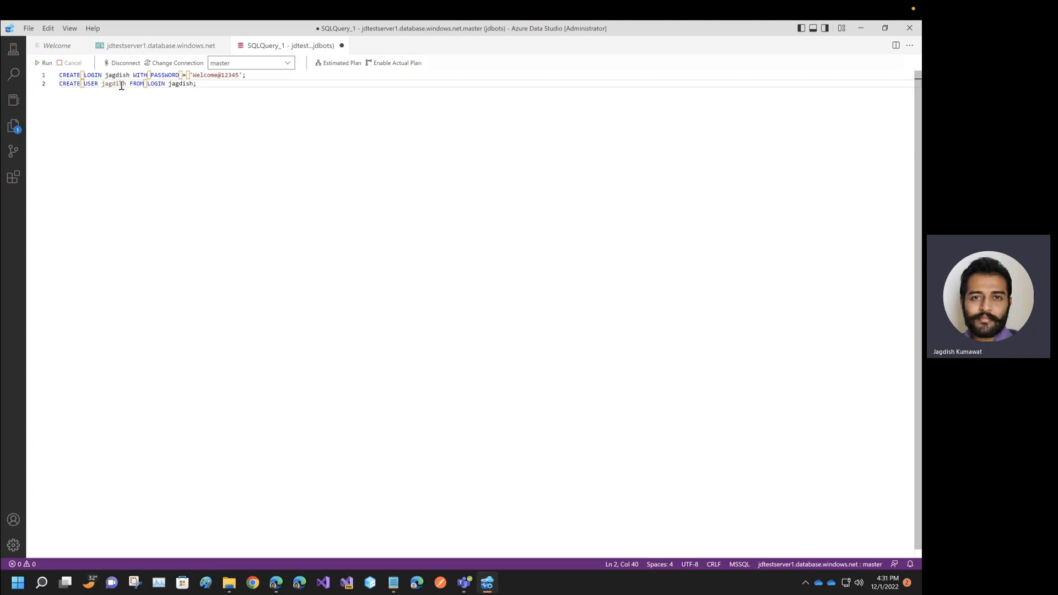
left_click_drag(198, 84, 59, 76)
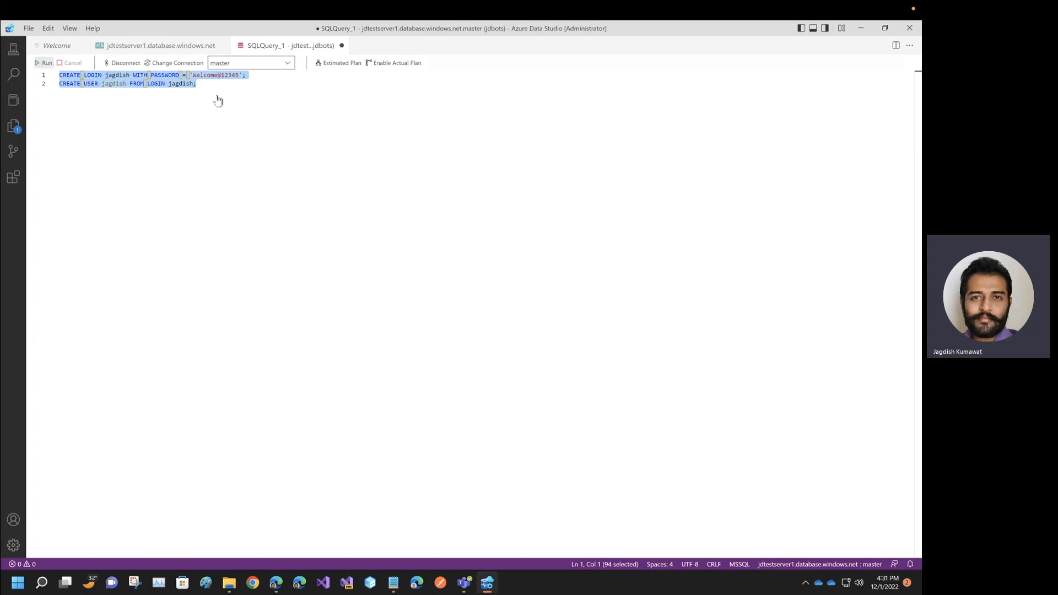
left_click(234, 85)
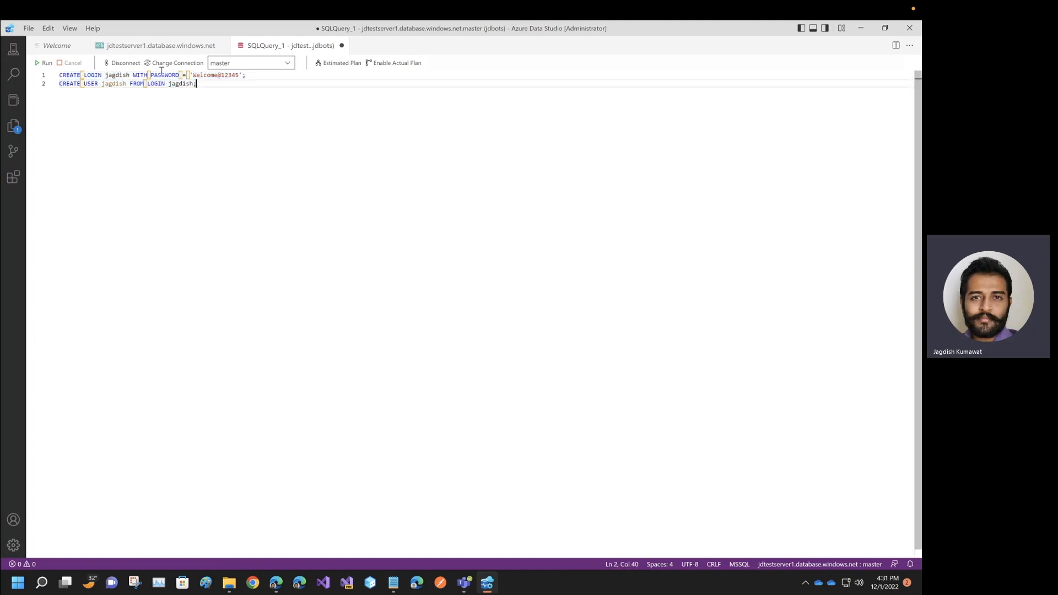
left_click(46, 64)
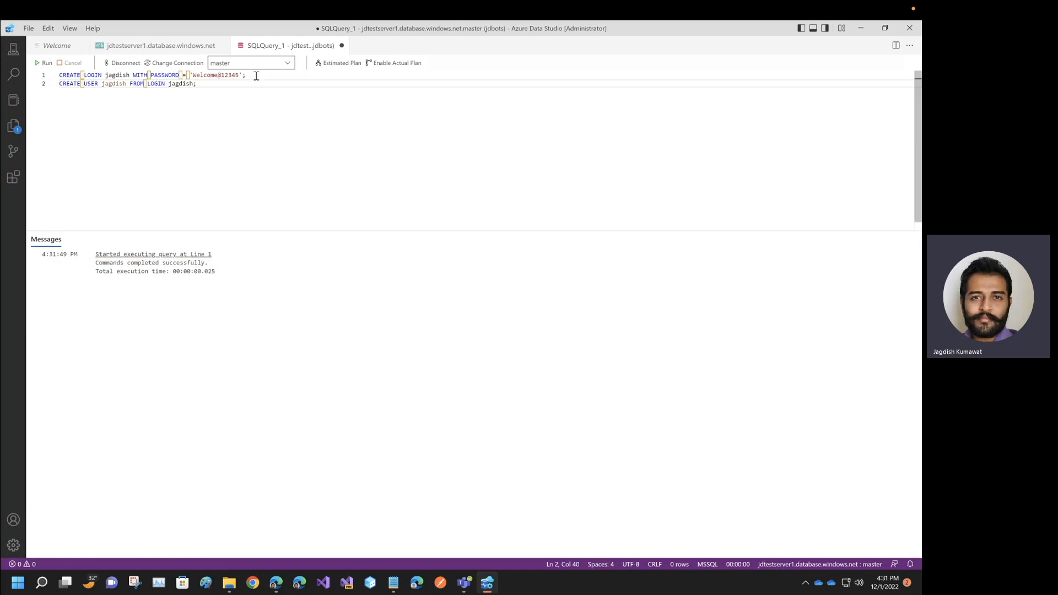
Switch the query to jdtestDB and append the user database's CREATE USER and ALTER ROLE db_ddladmin statements from Notepad, after a blank line
left_click(292, 63)
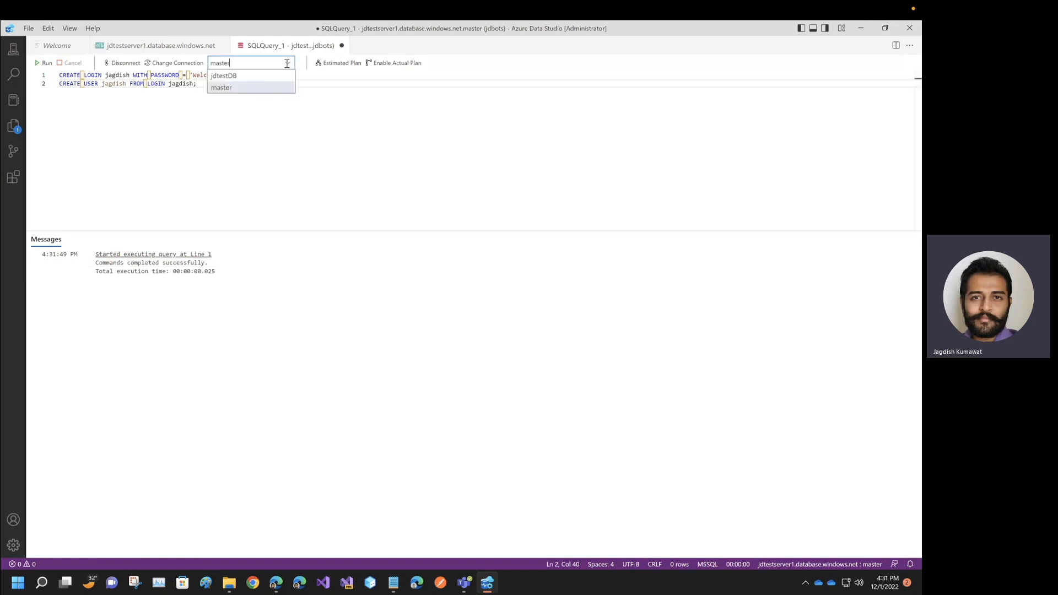
left_click(249, 77)
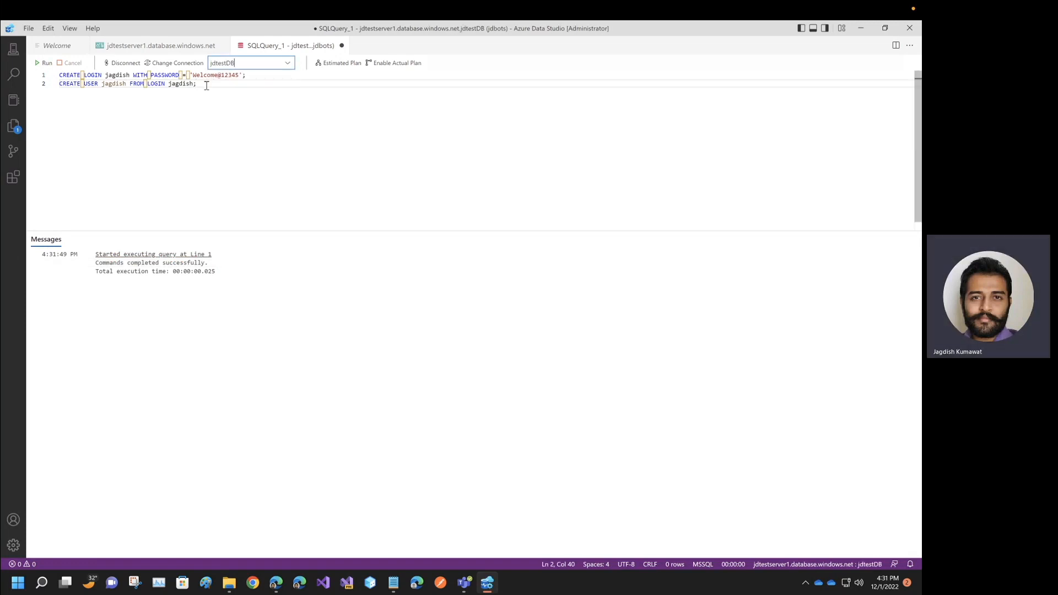
left_click(394, 582)
left_click(341, 208)
left_click_drag(339, 209, 142, 202)
key("ctrl+c")
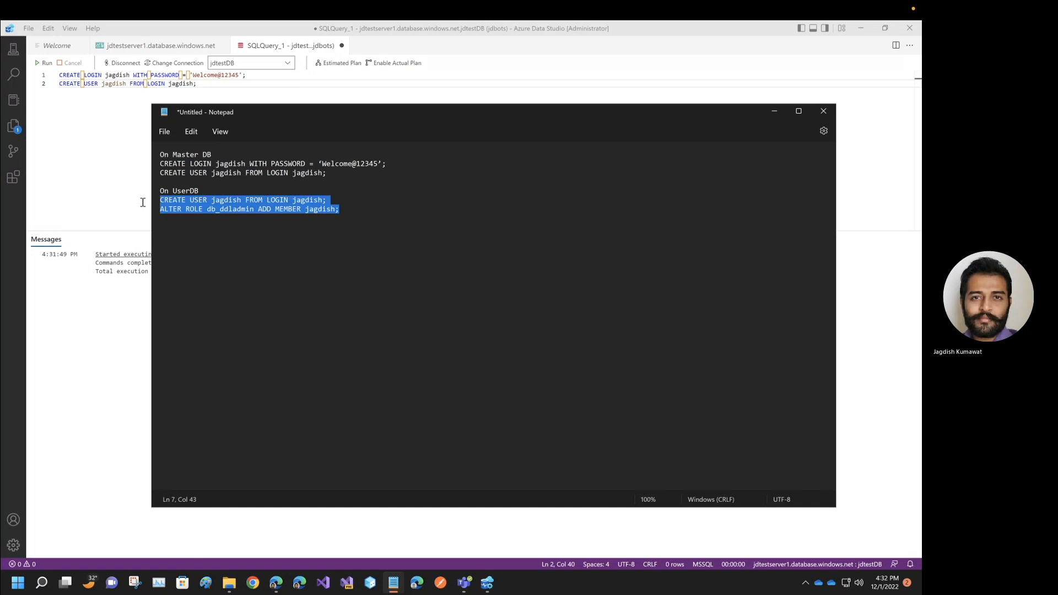
left_click(108, 110)
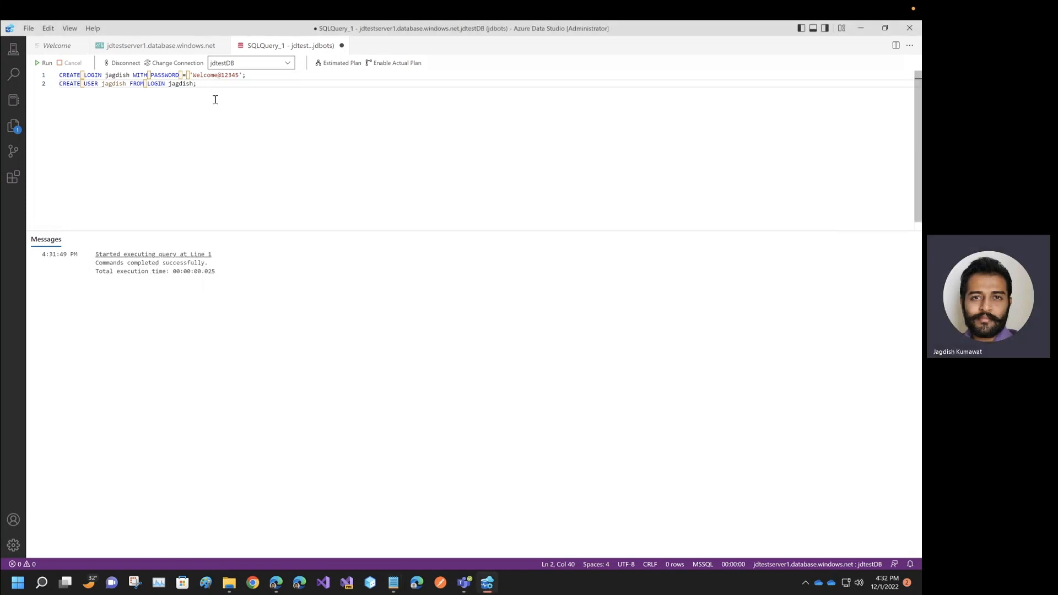
key("Return")
key("Return")
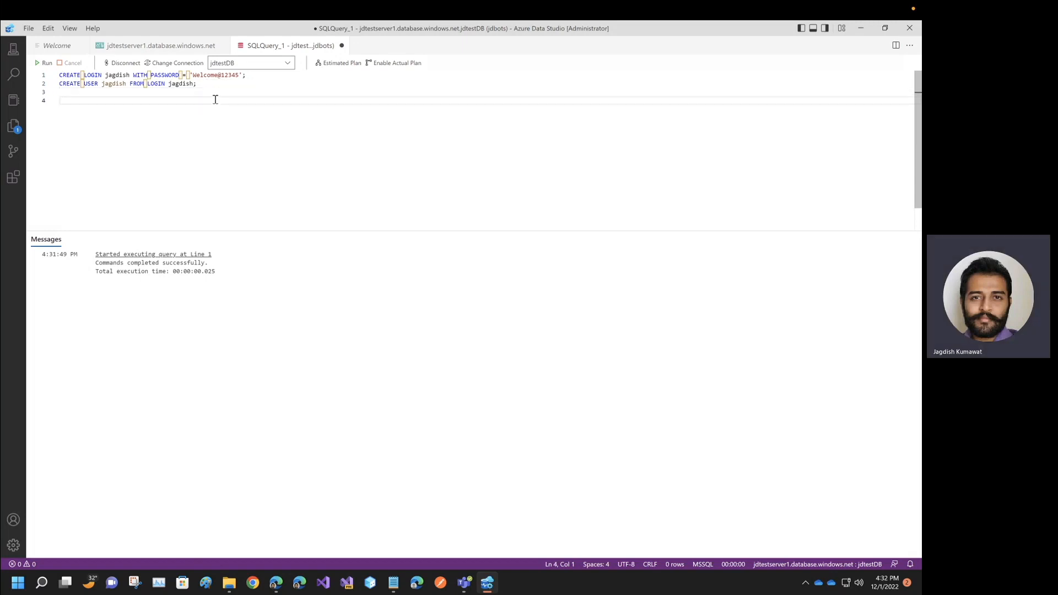
key("ctrl+v")
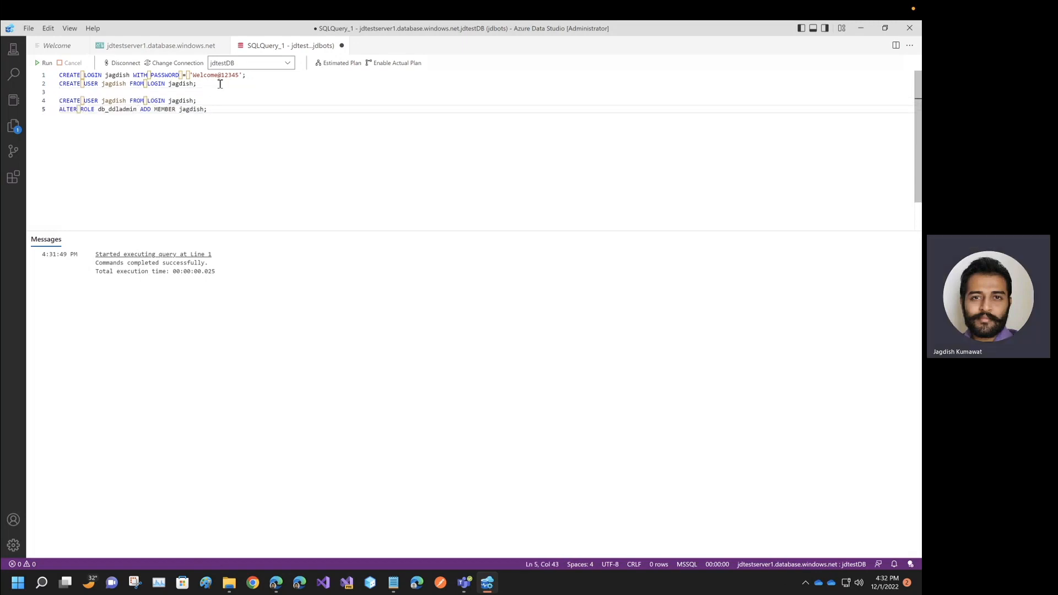
Examine the db_ddladmin role name and the ALTER ROLE statement that adds the new user as a member
left_click(200, 94)
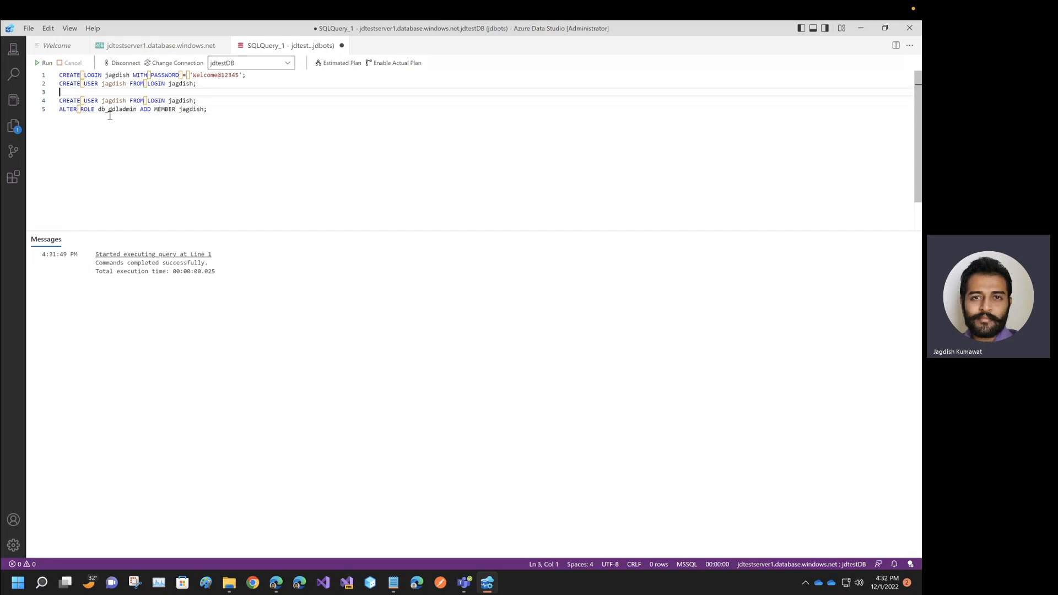
left_click_drag(99, 110, 137, 109)
left_click(137, 109)
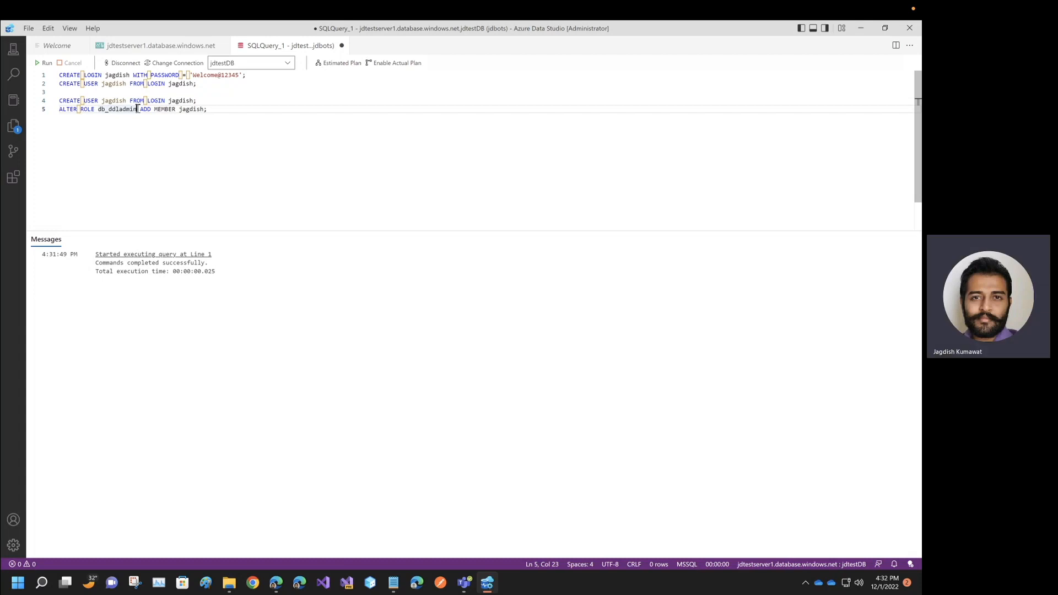
key("ctrl+Left")
key("ctrl+shift+Right")
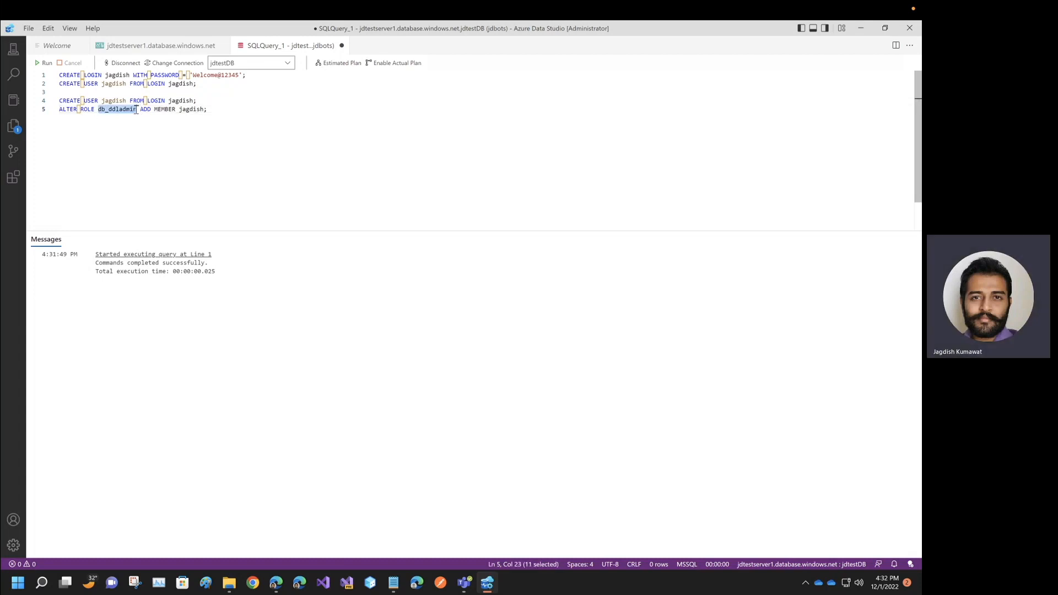
left_click(136, 110)
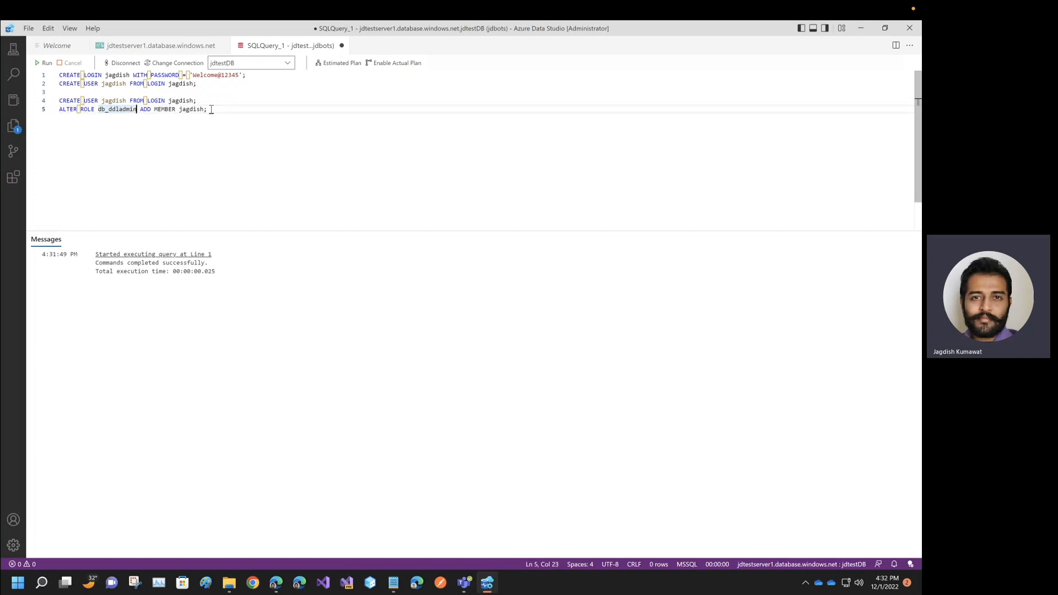
left_click_drag(208, 109, 55, 111)
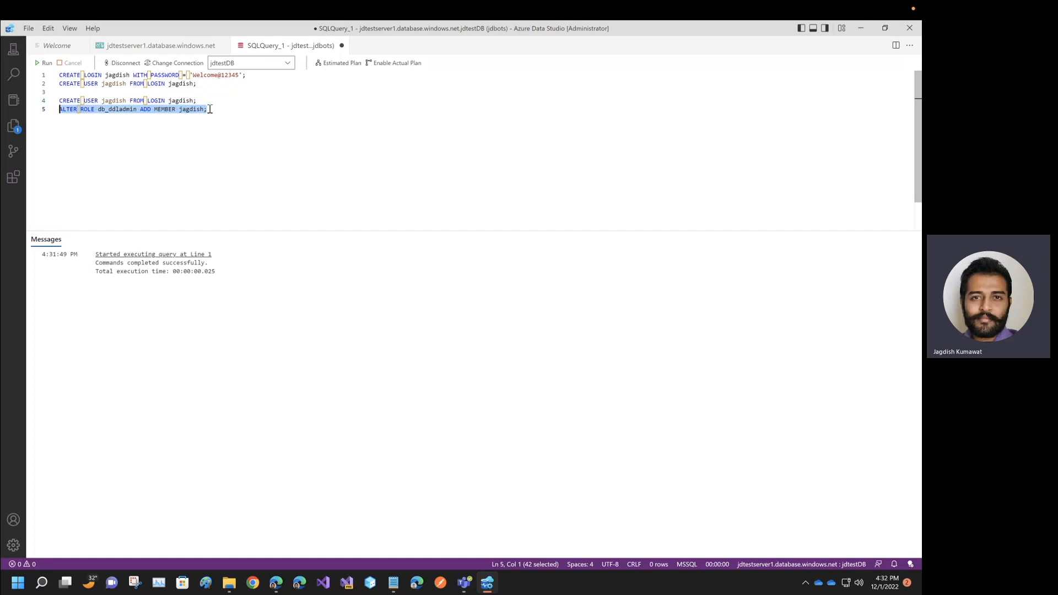
left_click(210, 110)
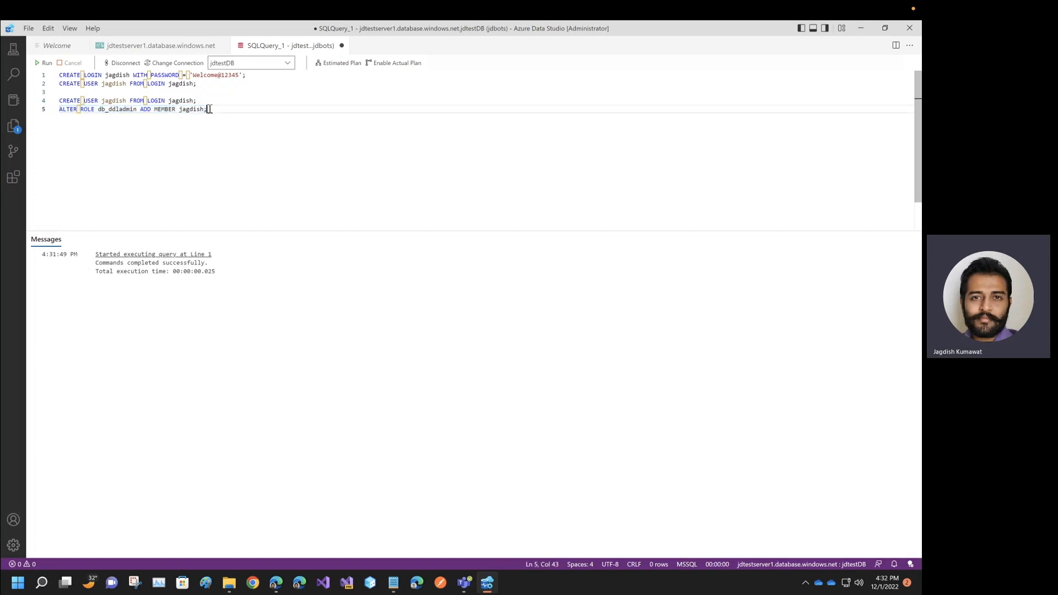
Run only the second CREATE USER statement and the ALTER ROLE db_ddladmin statement on jdtestDB
left_click(42, 110, "shift")
left_click(47, 99, "shift")
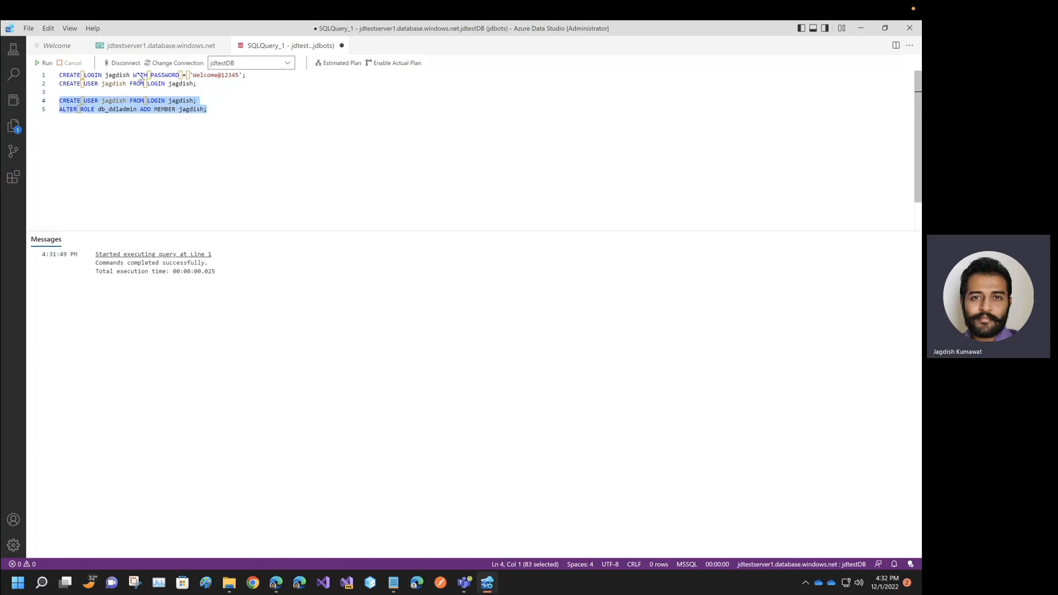
left_click(43, 63)
left_click(217, 109)
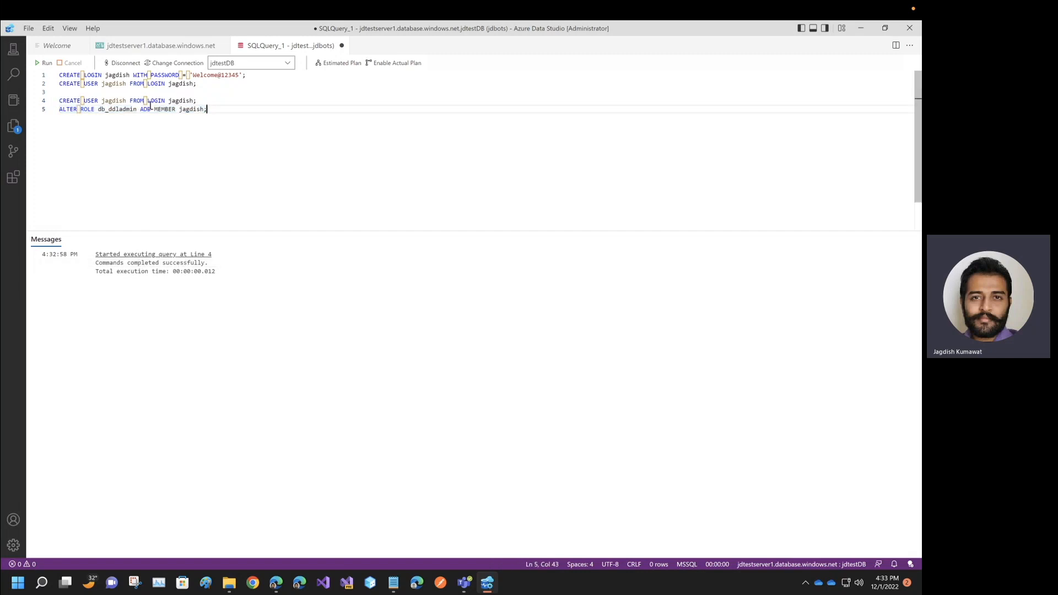
Copy the new login's password from between the quotation marks in the CREATE LOGIN statement
double_click(183, 101)
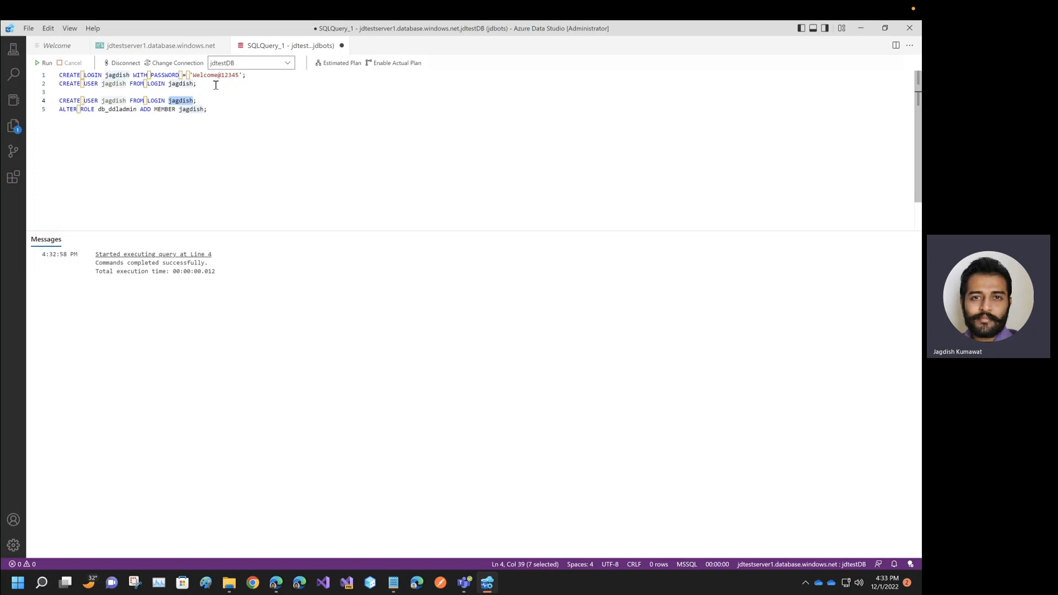
key("Up")
key("Up")
key("Up")
left_click(239, 76, "shift")
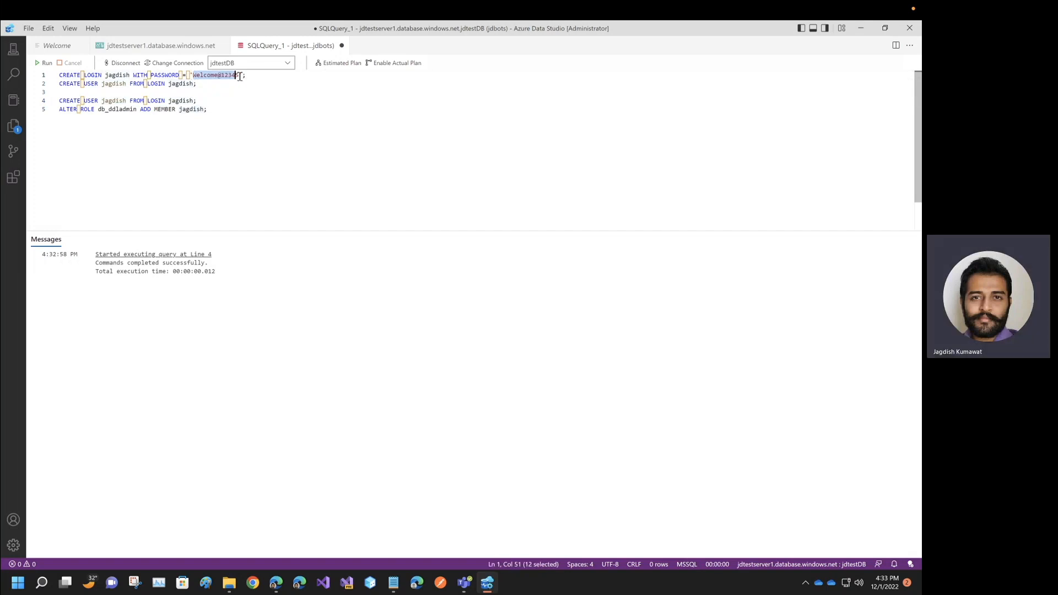
Switch to the Azure portal, open jdtestDB's Query editor (preview), and sign in with SQL server authentication using the new login name and its password
left_click(276, 587)
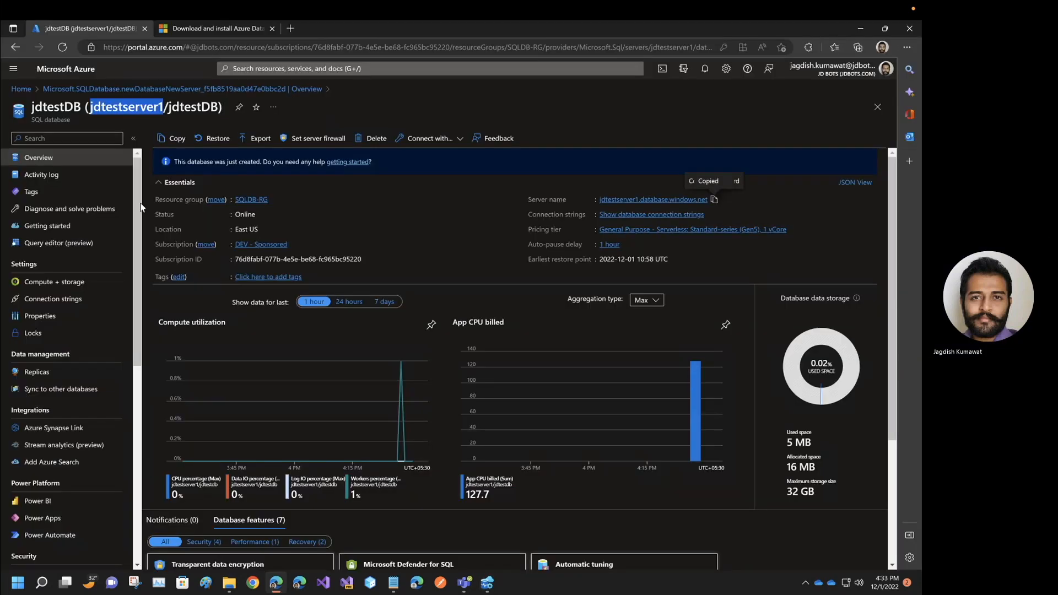
left_click(49, 243)
left_click(397, 349)
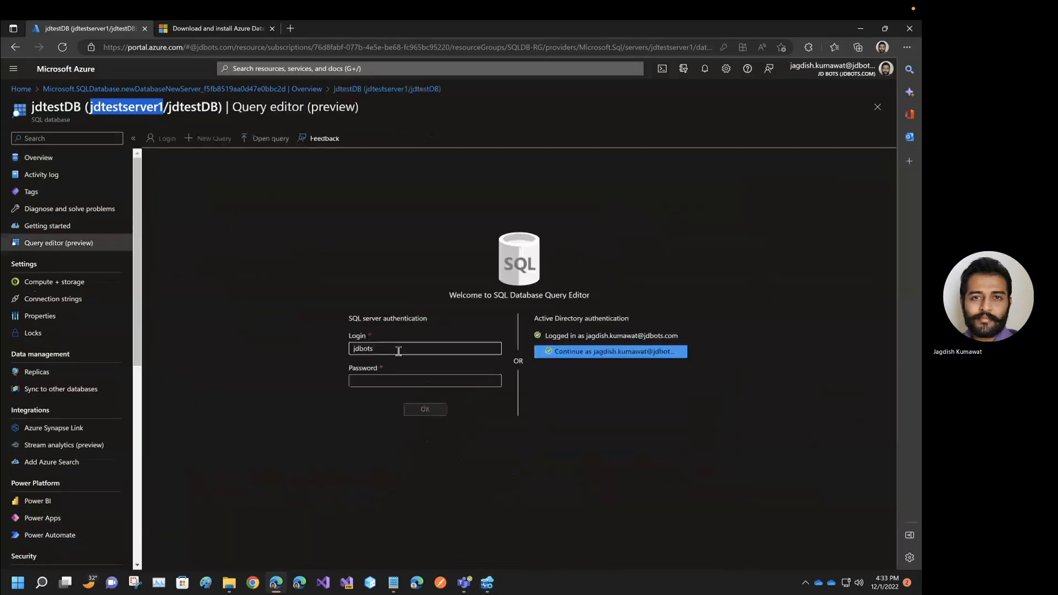
double_click(398, 350)
type("jagdish")
left_click(382, 379)
key("ctrl+v")
left_click(433, 410)
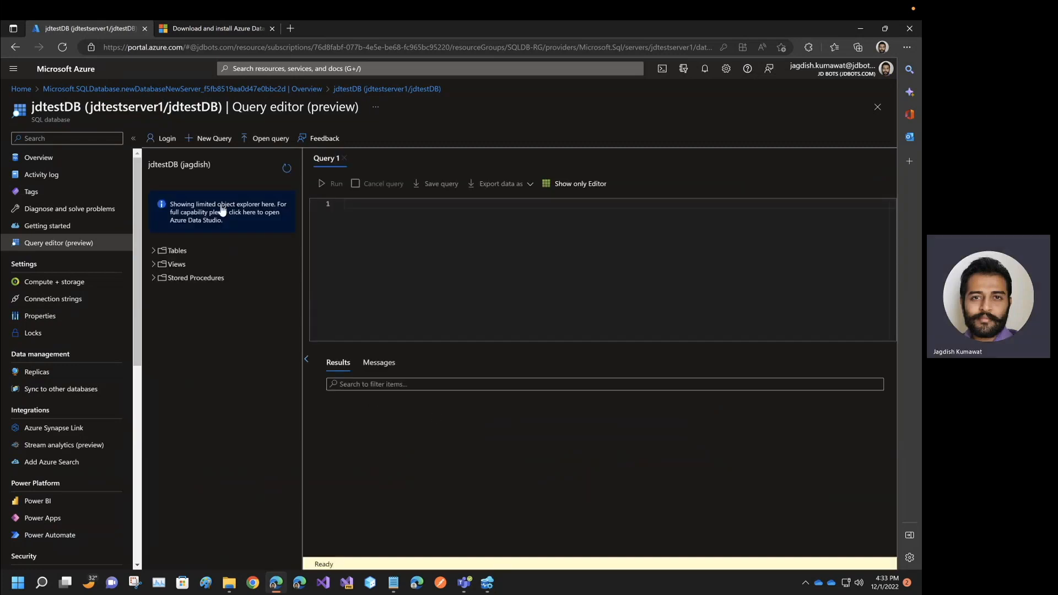